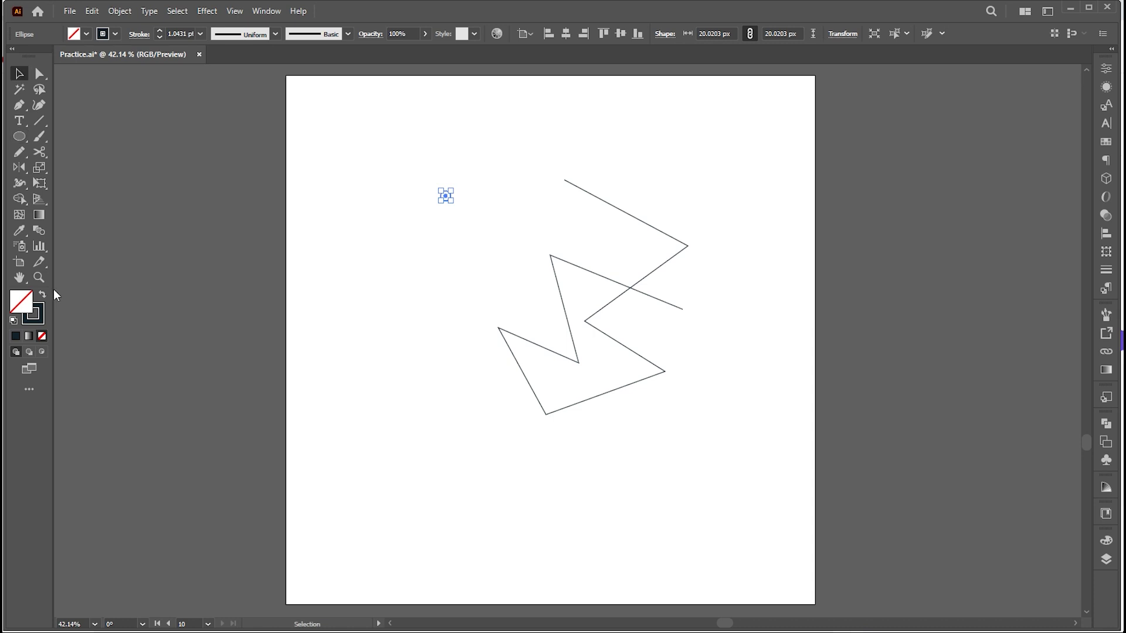
Select the small circle together with the zigzag path and run the Dup At Selected Anchors script
left_click(389, 296)
left_click_drag(390, 139, 720, 463)
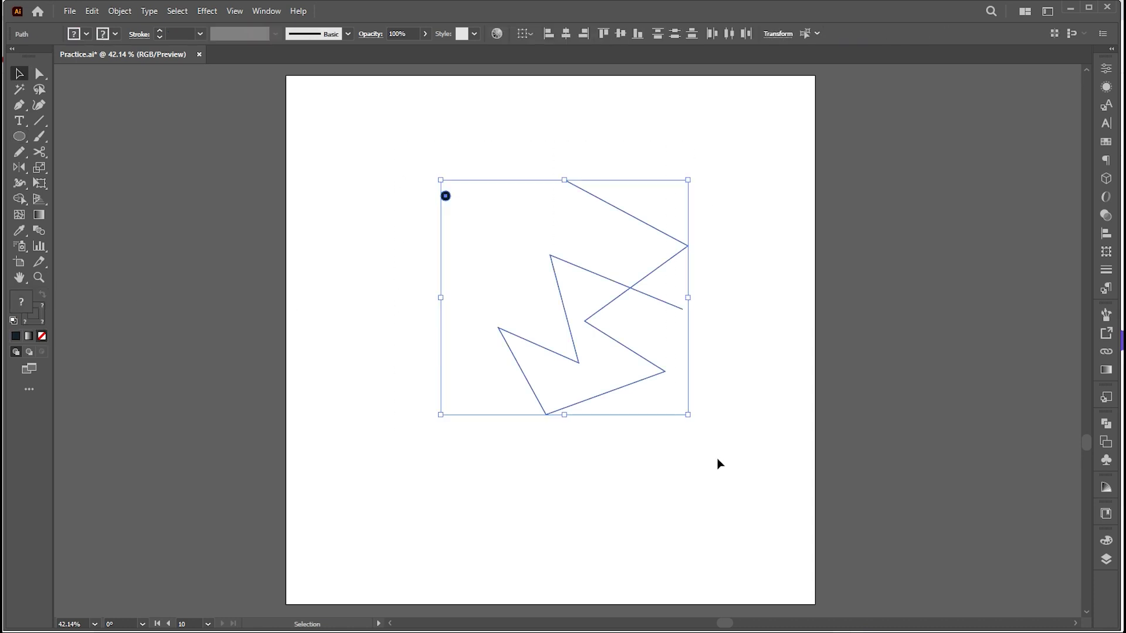
left_click(71, 16)
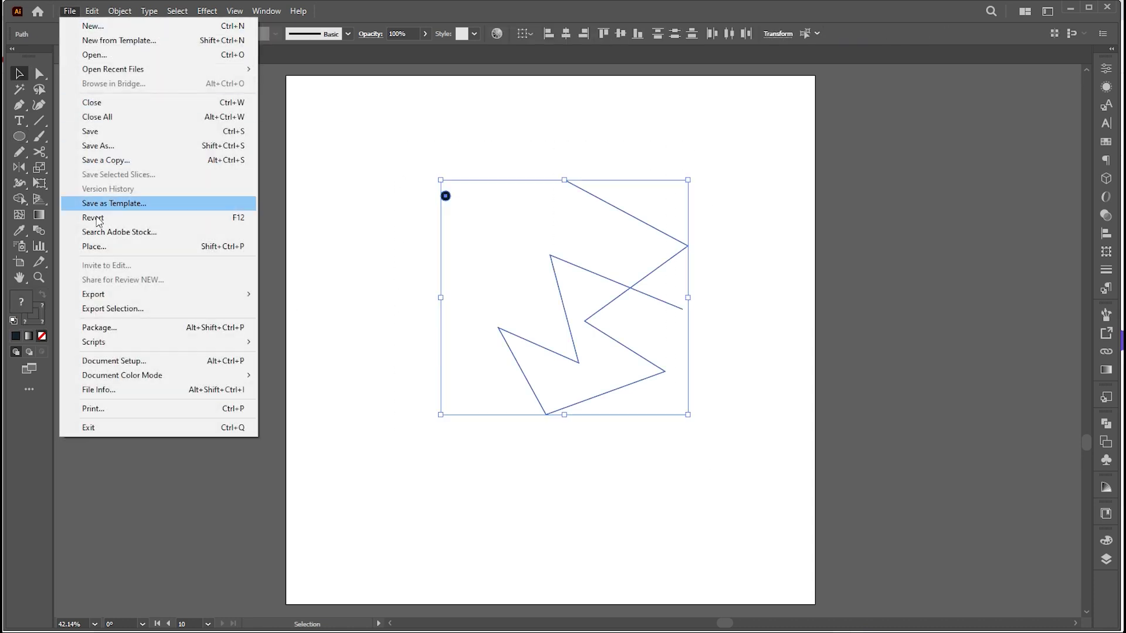
mouse_move(136, 342)
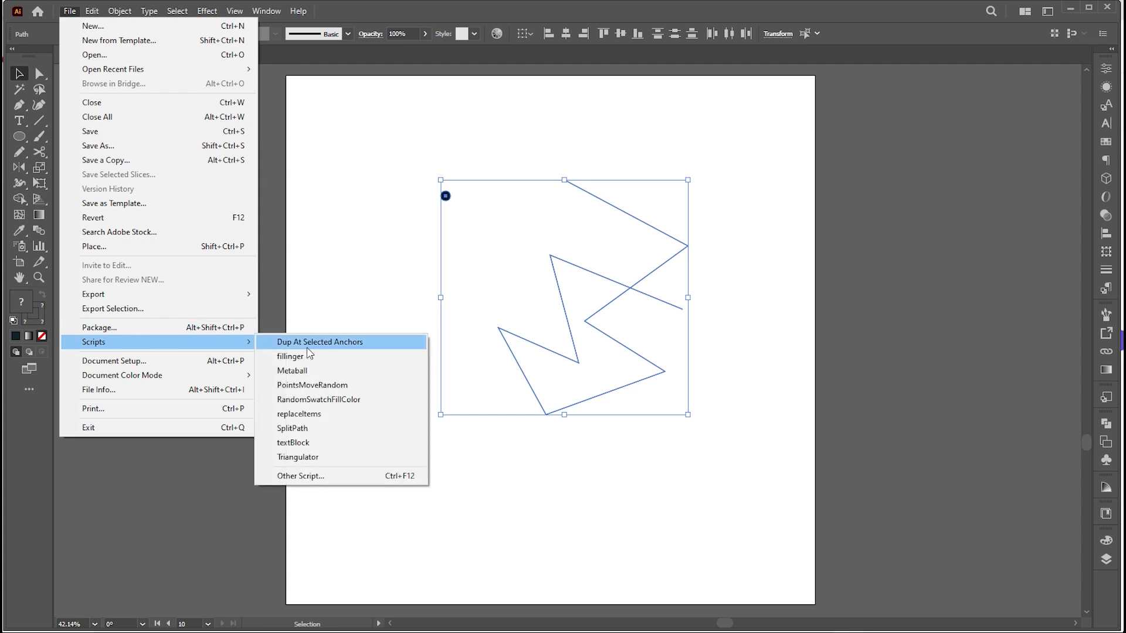
left_click(331, 348)
left_click(523, 258)
Examine the circle copies at the zigzag path's anchor points up close and in outline view
key("z")
left_click_drag(620, 209, 715, 234)
key("space")
key("v")
left_click(492, 134)
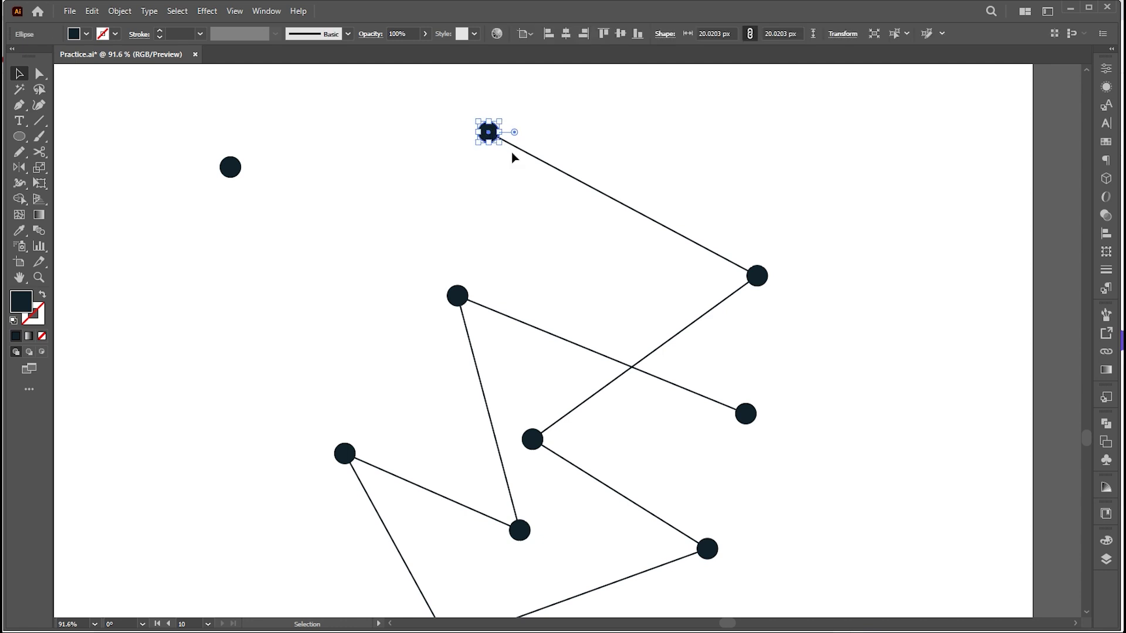
left_click(768, 281)
left_click(466, 301)
key("ctrl+y")
key("a")
key("ctrl+y")
key("z")
left_click_drag(524, 315, 344, 328)
key("space")
left_click_drag(544, 391, 559, 361)
key("v")
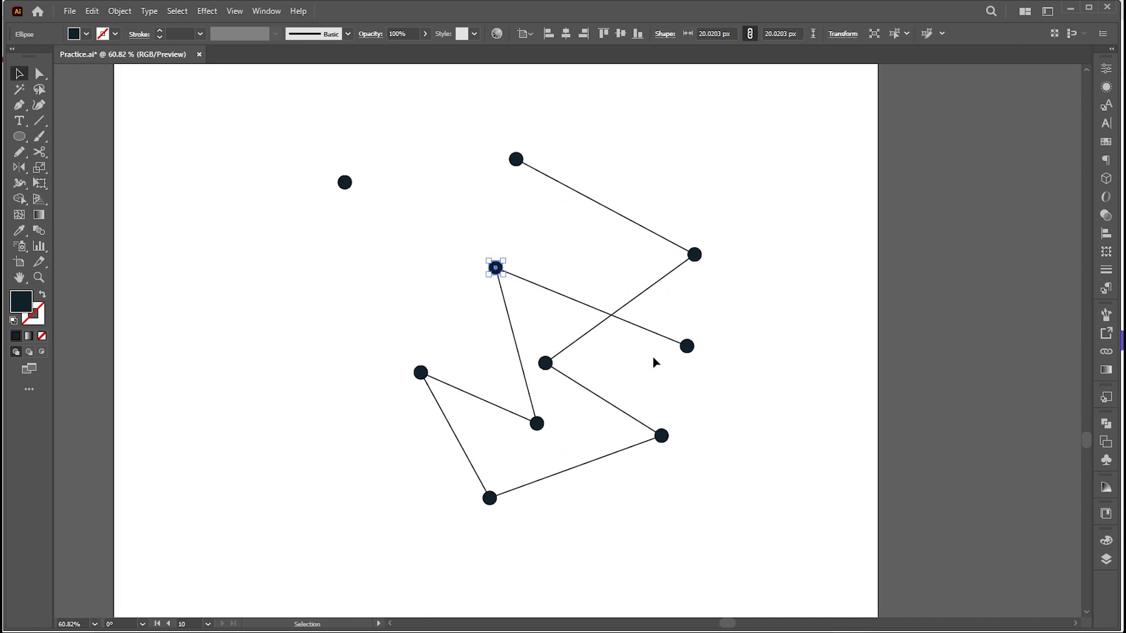
left_click(652, 356)
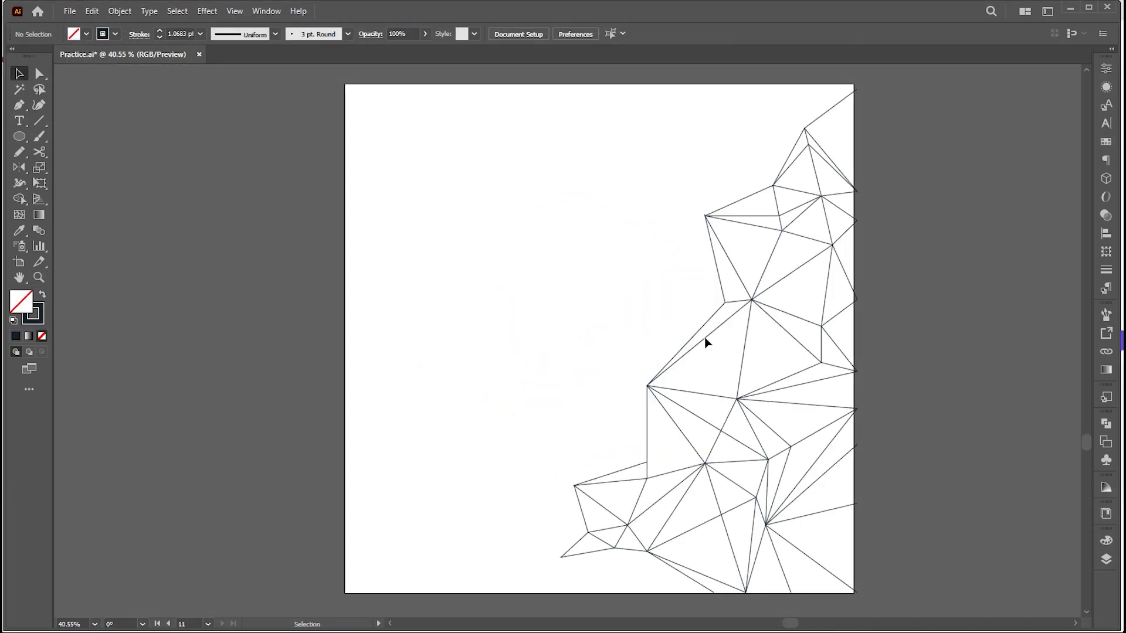
Draw a small circle in the empty area beside the triangle mesh and swap its stroke colour into the fill
key("z")
left_click(617, 279)
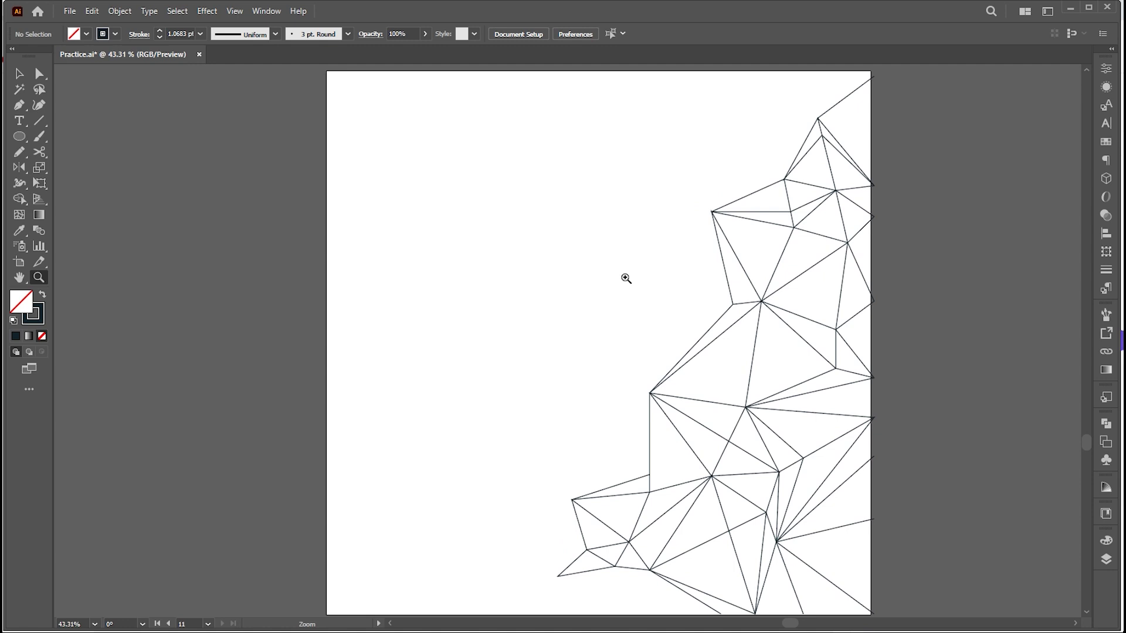
key("v")
mouse_move(438, 185)
left_mouse_down()
mouse_move(452, 200)
mouse_move(703, 257)
left_mouse_up()
left_click(42, 294)
key("v")
left_click(420, 252)
left_click(445, 192)
Duplicate the small circle in place and enlarge the copy from its centre to about 42 px
key("z")
key("v")
key("a")
key("v")
left_click_drag(528, 277, 546, 294)
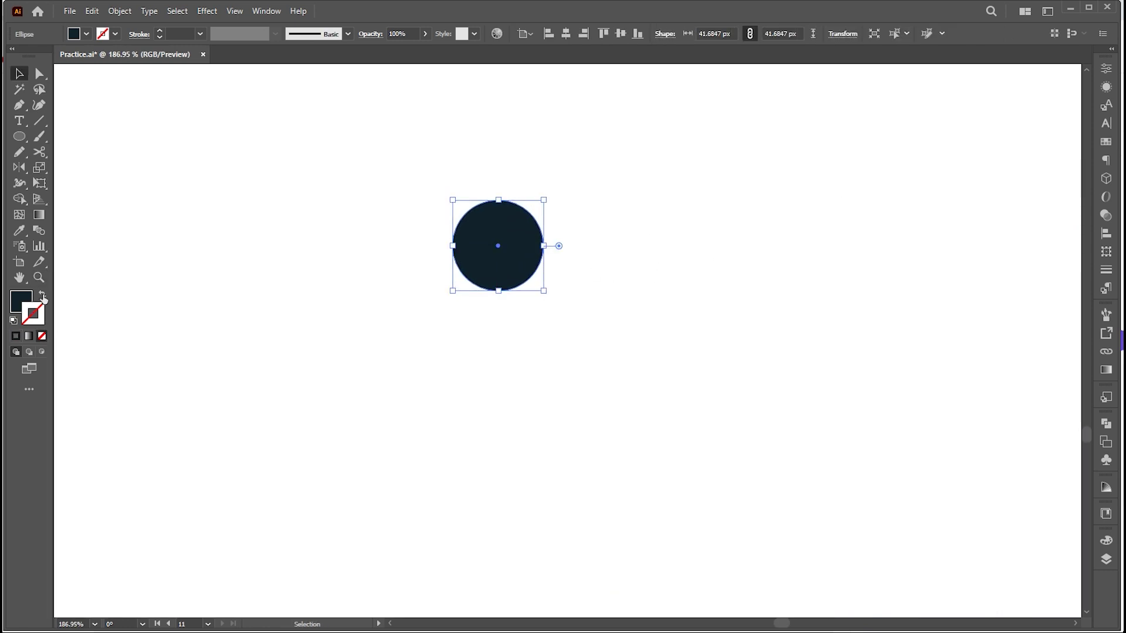
Give the larger circle a dark outline and a white fill (ffffff)
left_click(43, 295)
double_click(23, 302)
left_click_drag(850, 199, 728, 100)
left_click(1047, 118)
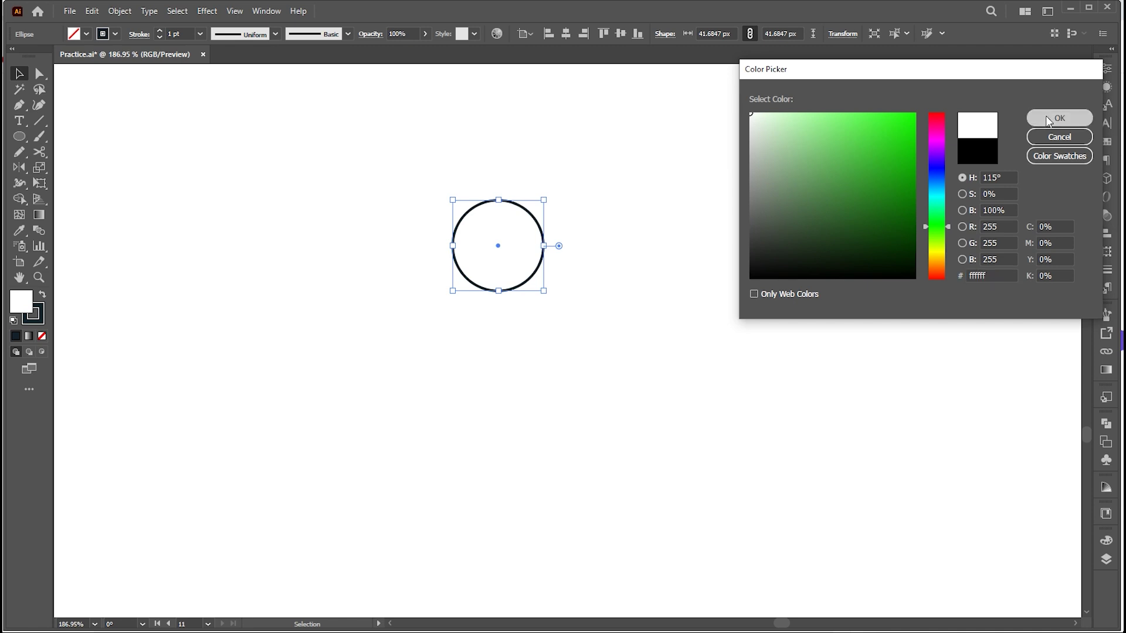
left_click(1048, 121)
Send the white circle behind the dark one and set its stroke weight to 2 pt
right_click(521, 218)
mouse_move(653, 538)
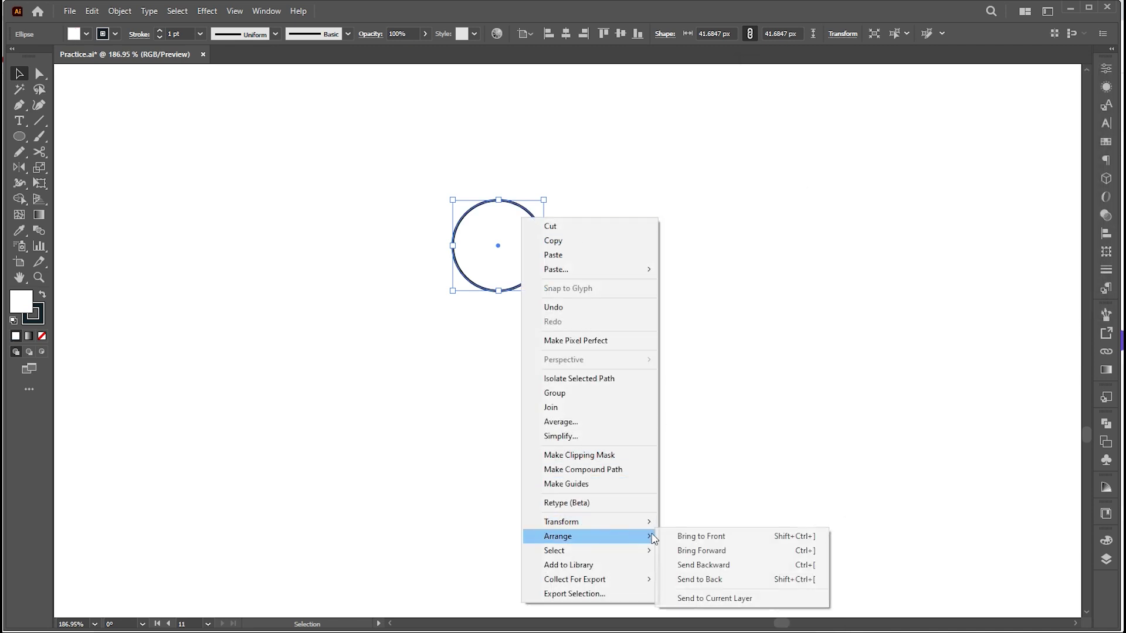
left_click(699, 579)
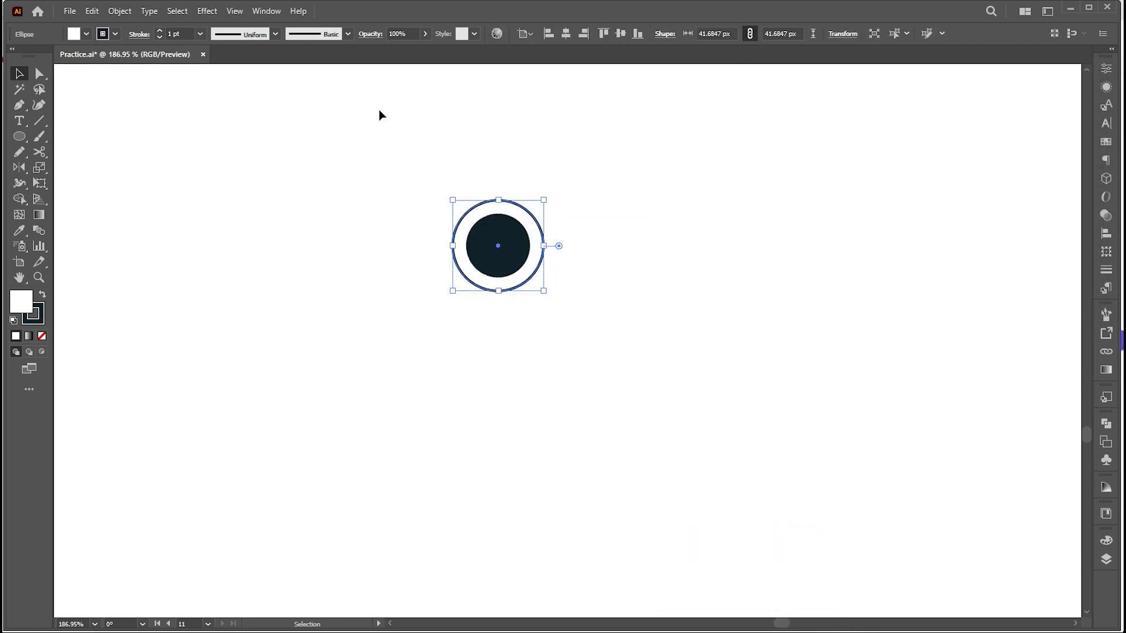
scroll(179, 34, "up", 1)
Select both concentric circles and group them into one marker
left_click(635, 161)
left_click_drag(635, 162, 492, 233)
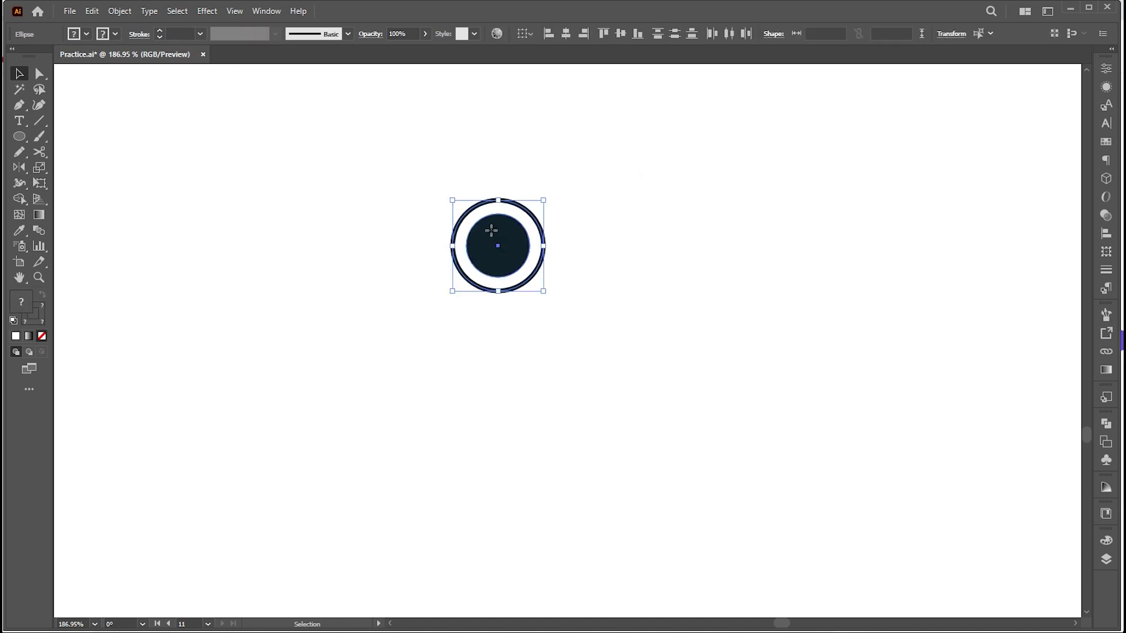
right_click(491, 231)
left_click(527, 373)
key("ctrl+0")
left_click_drag(419, 196, 478, 203)
left_click(526, 234)
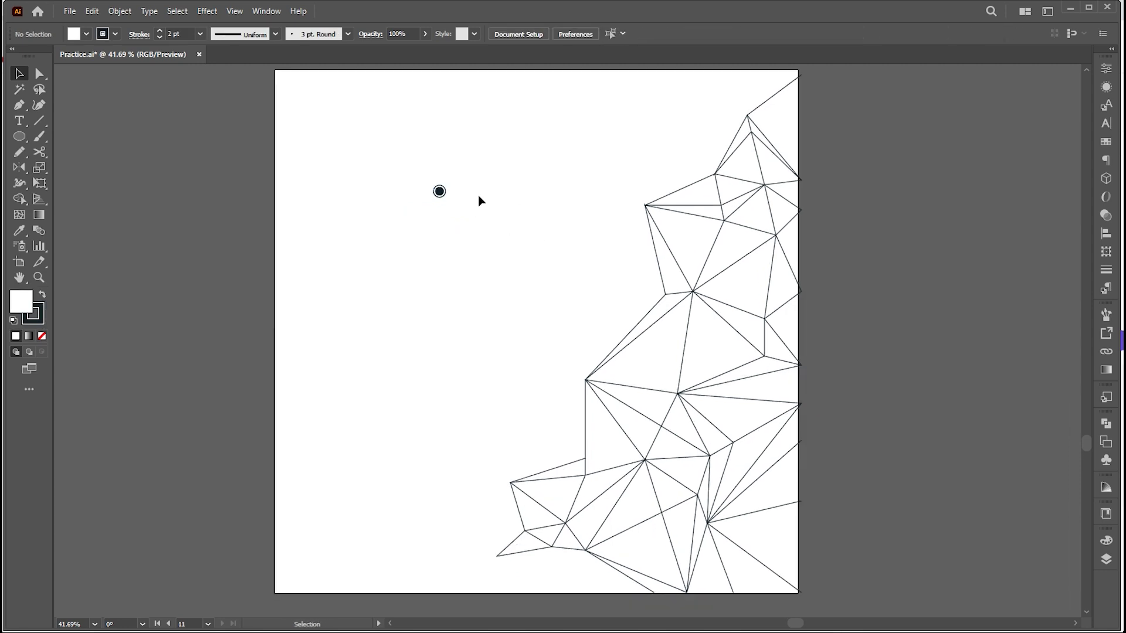
Select the grouped circle marker with the whole triangle mesh and run the Dup At Selected Anchors script
left_click_drag(359, 106, 906, 586)
left_click(70, 10)
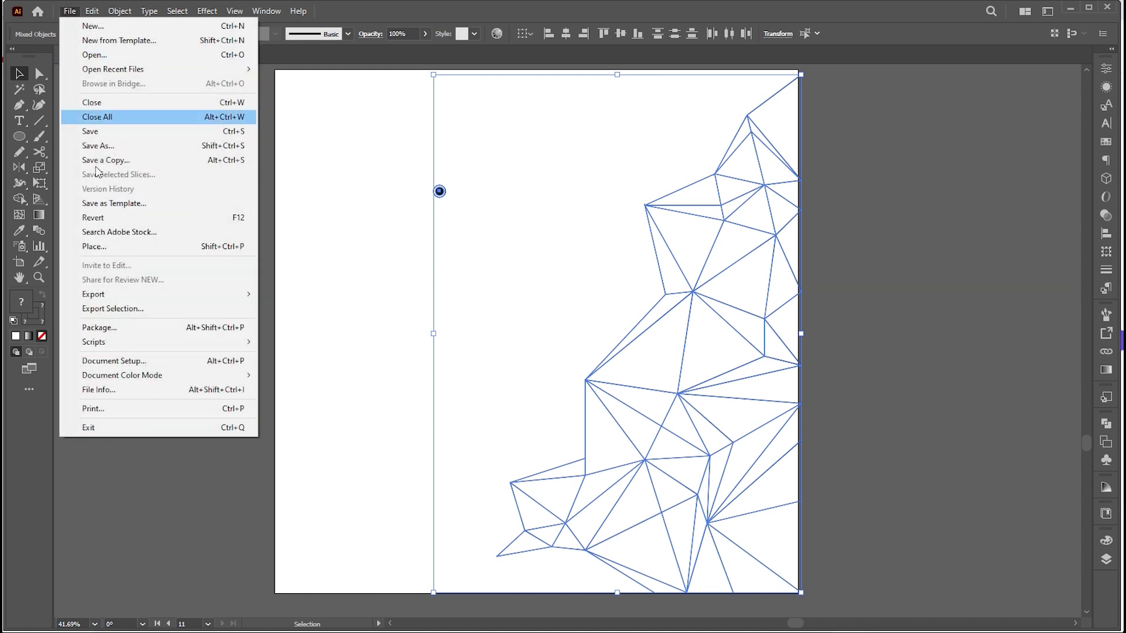
mouse_move(146, 342)
left_click(326, 345)
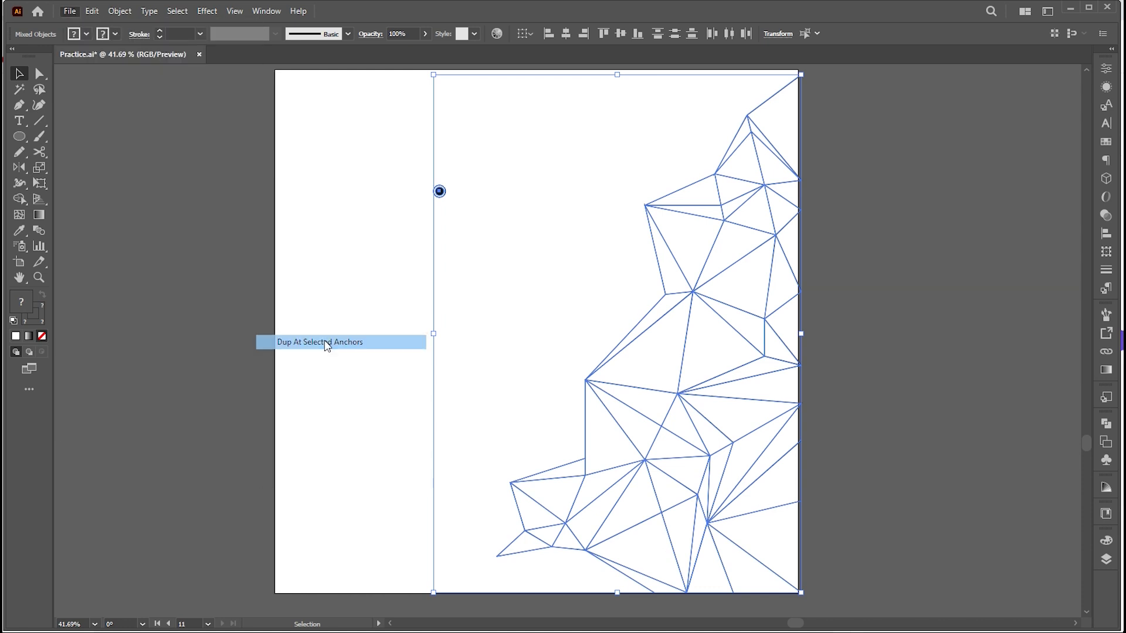
left_click(448, 316)
Examine the ringed circle markers placed at the anchor points across the triangle mesh
left_click_drag(711, 366, 645, 408)
key("z")
left_click_drag(652, 231, 838, 258)
left_click_drag(730, 274, 561, 314)
left_click_drag(629, 401, 603, 288)
left_click_drag(630, 540, 730, 558)
left_click_drag(730, 559, 689, 332)
left_click_drag(605, 377, 697, 367)
left_click_drag(556, 325, 686, 422)
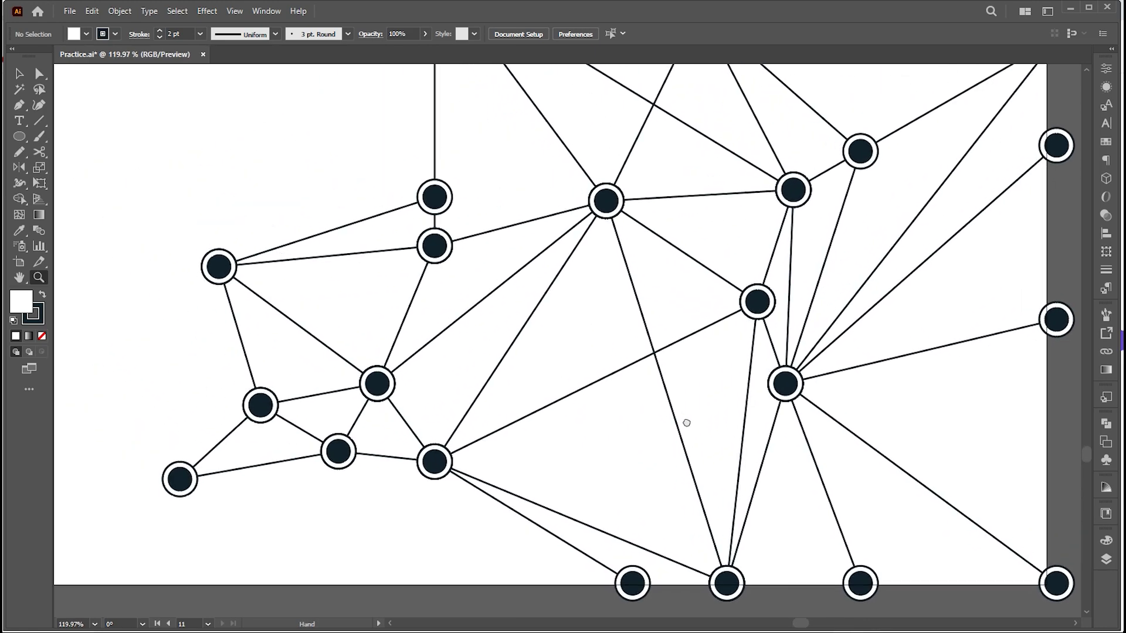
left_click_drag(536, 345, 548, 384)
left_click_drag(828, 429, 721, 440)
left_click_drag(692, 402, 823, 465)
left_click_drag(578, 398, 483, 367)
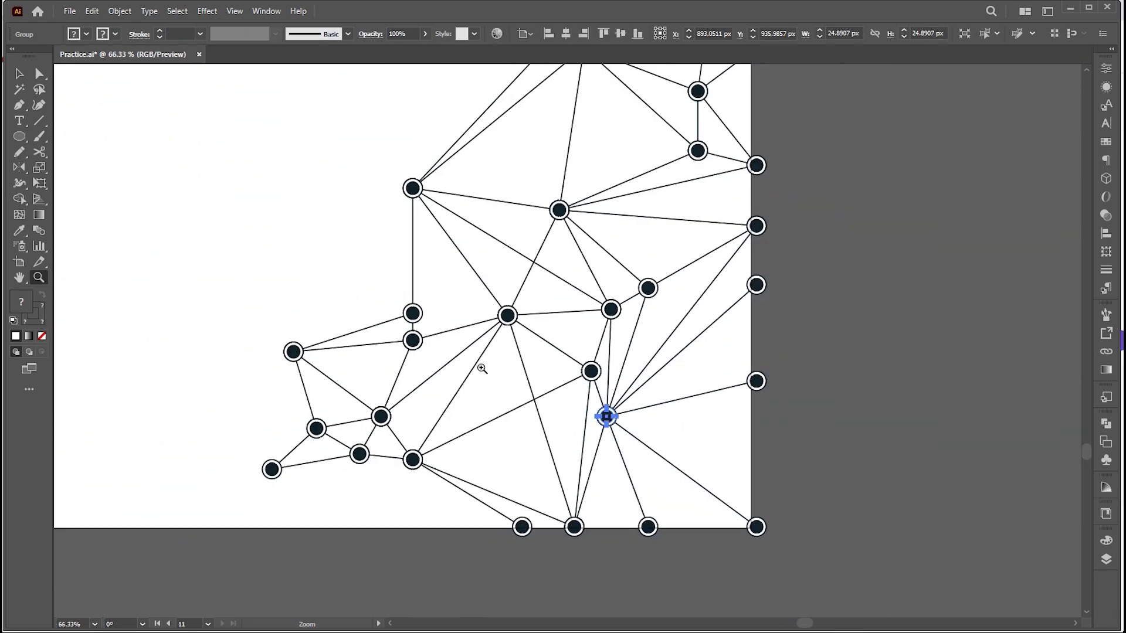
left_click_drag(493, 294, 500, 448)
key("v")
left_click(449, 374)
left_click_drag(422, 246, 472, 419)
scroll(561, 356, "down", 3)
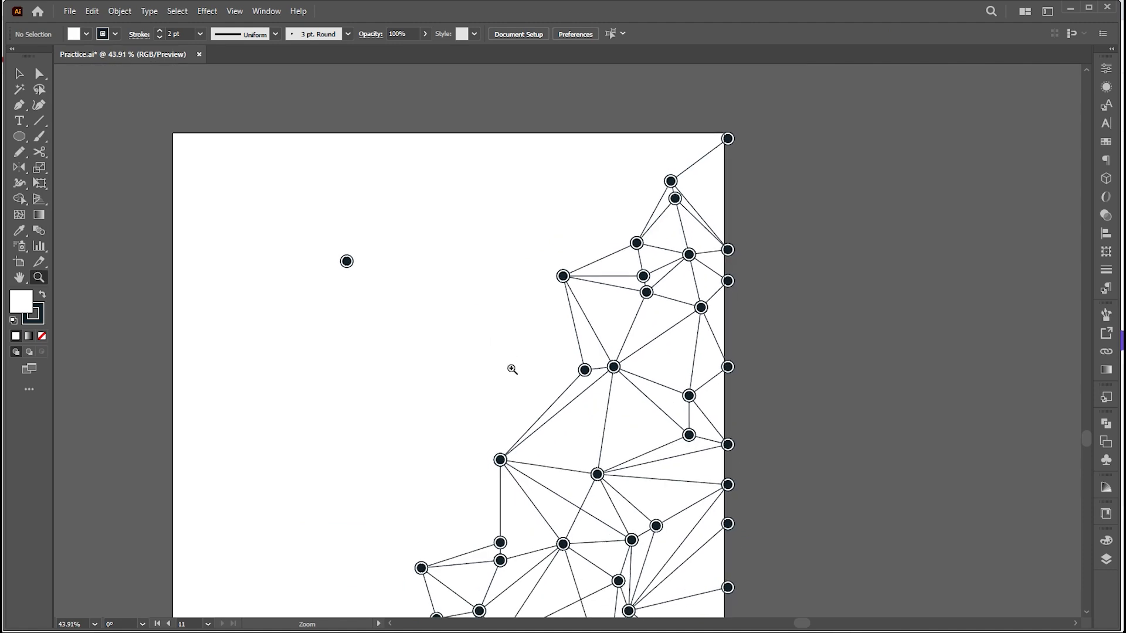
scroll(512, 369, "down", 3)
scroll(513, 369, "left", 2)
Remove the circle marker and all its copies, keeping only the triangle mesh lines
key("ctrl+a")
left_click_drag(434, 167, 382, 204)
key("Delete")
Draw a small dark five-pointed star with a white stroke in the empty area beside the mesh
left_click(16, 138, "alt")
left_click(18, 139, "alt")
key("v")
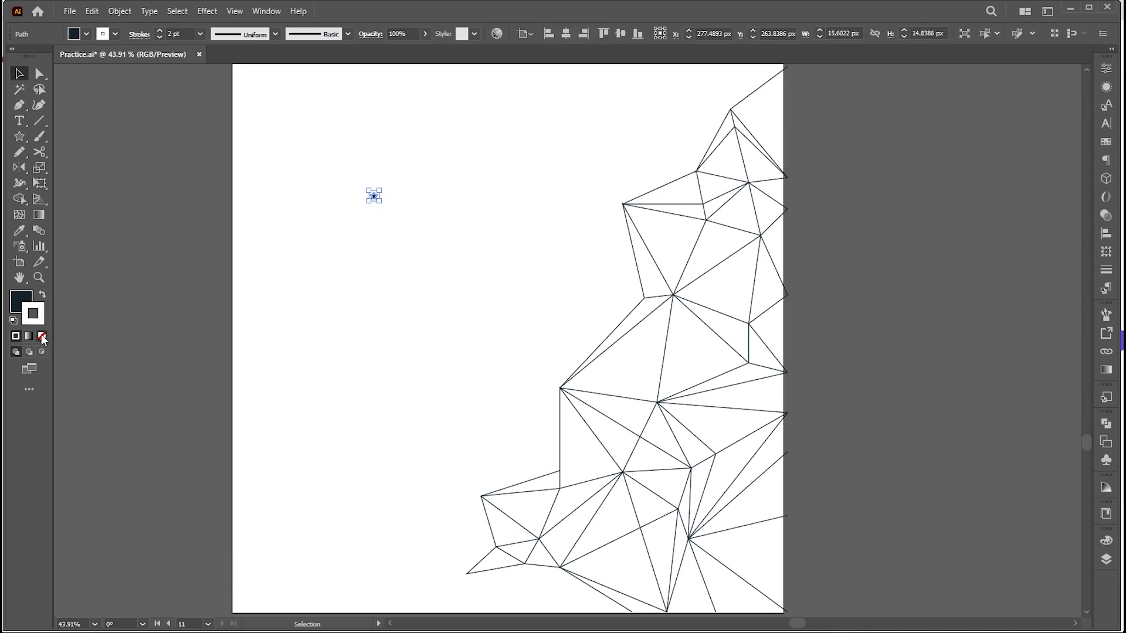
left_click(42, 336)
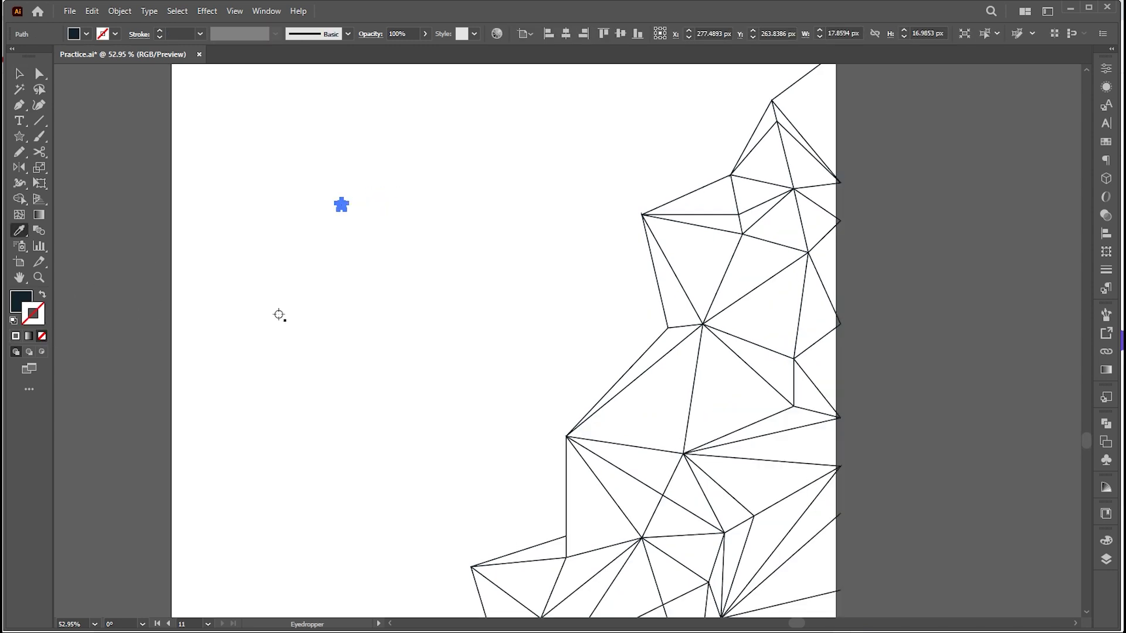
left_click(279, 315)
key("v")
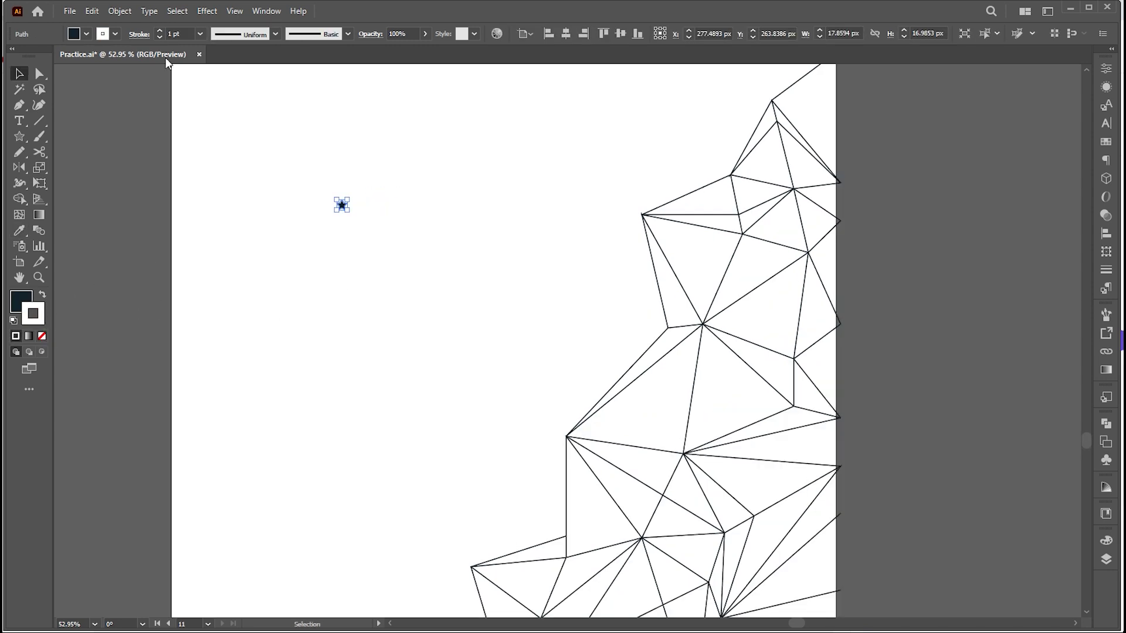
Adjust the alignment and weight of the star's white stroke and scale the star to about 23 px wide
left_click(139, 34)
left_click(80, 100)
key("z")
mouse_move(353, 209)
left_mouse_down()
mouse_move(379, 215)
mouse_move(339, 224)
left_mouse_up()
key("v")
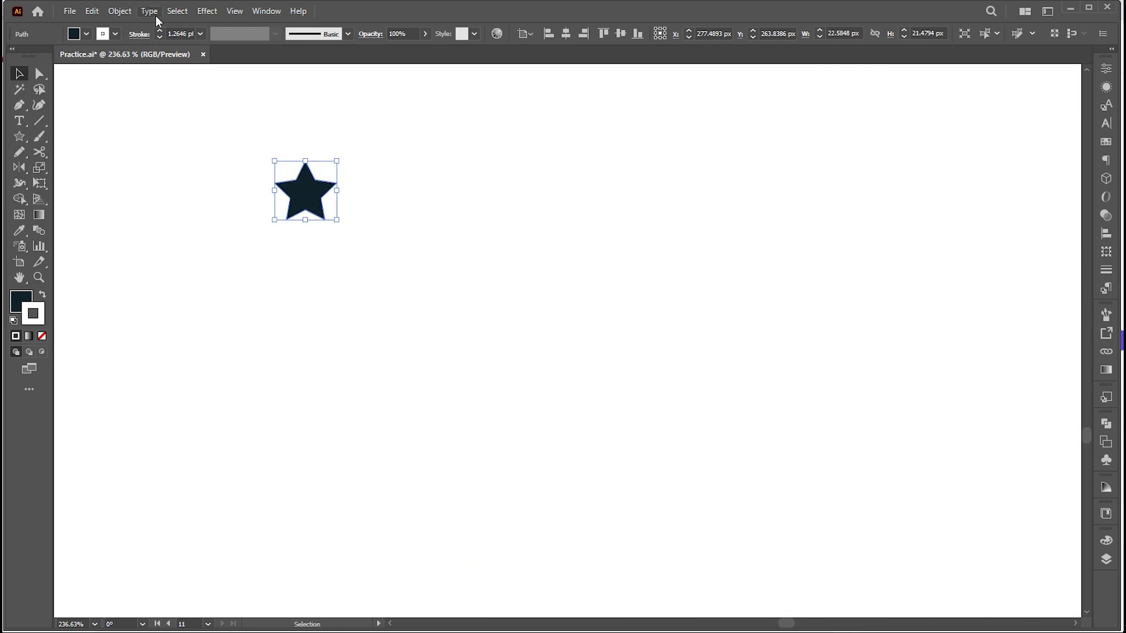
scroll(177, 34, "up", 1)
left_click(515, 220)
Select the star together with the triangle mesh and run the Dup At Selected Anchors script
key("z")
left_click_drag(429, 229, 73, 221)
left_click_drag(461, 283, 411, 287)
key("ctrl+0")
key("v")
left_click_drag(856, 121, 328, 592)
left_click(69, 10)
mouse_move(247, 343)
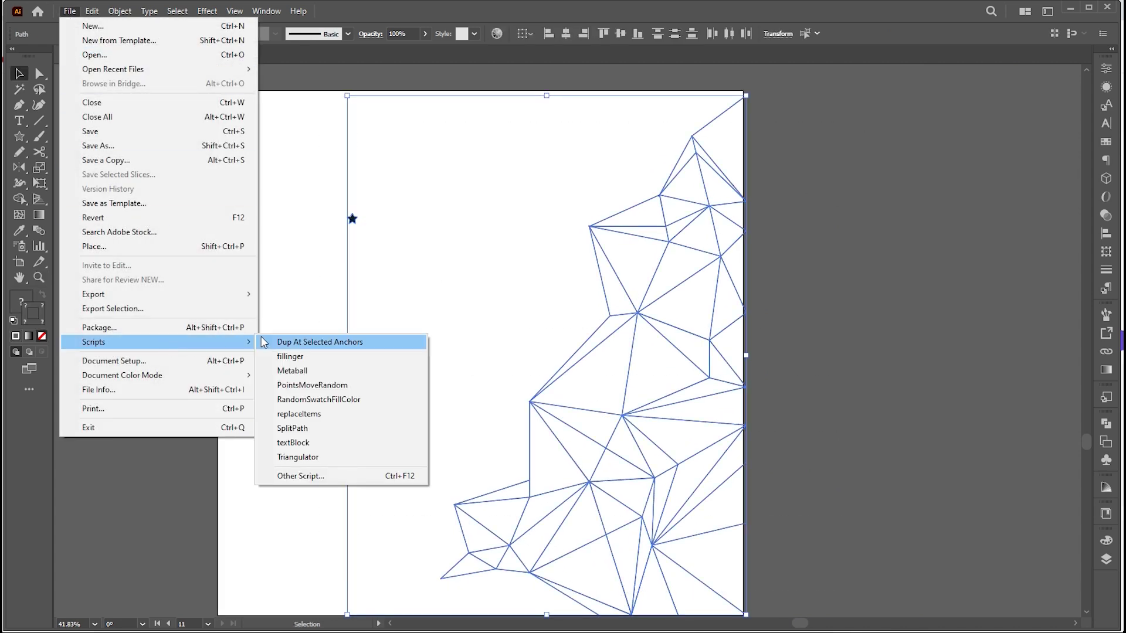
left_click(291, 342)
left_click(396, 305)
key("z")
left_click_drag(631, 213, 633, 412)
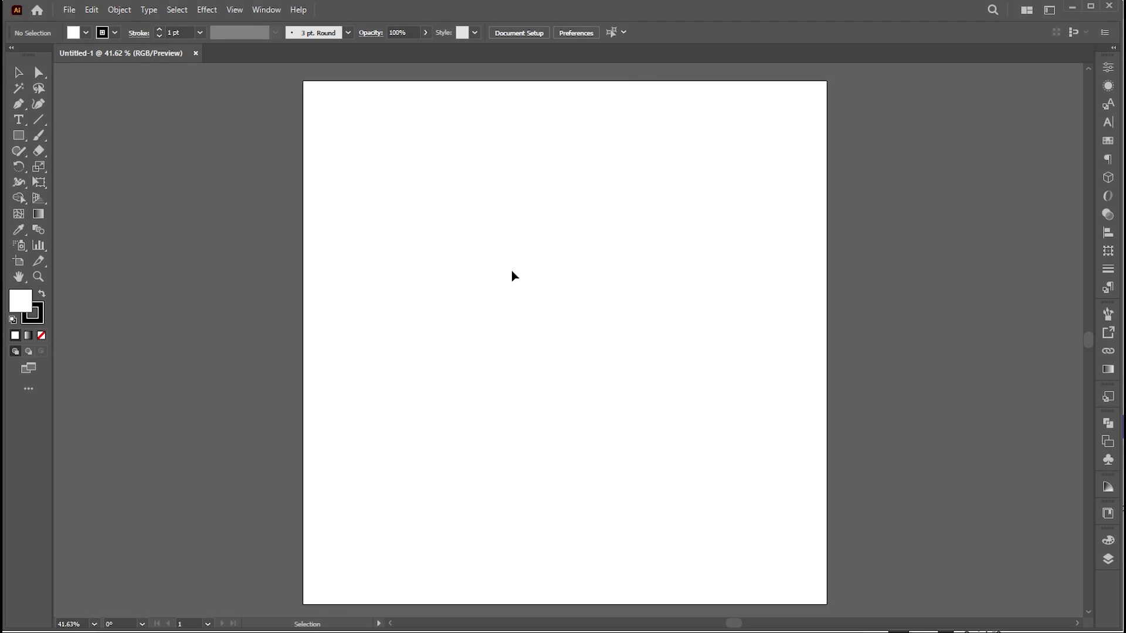
Create an unfilled 800 × 800 px square with the Rectangle tool on the blank artboard
left_click(590, 300)
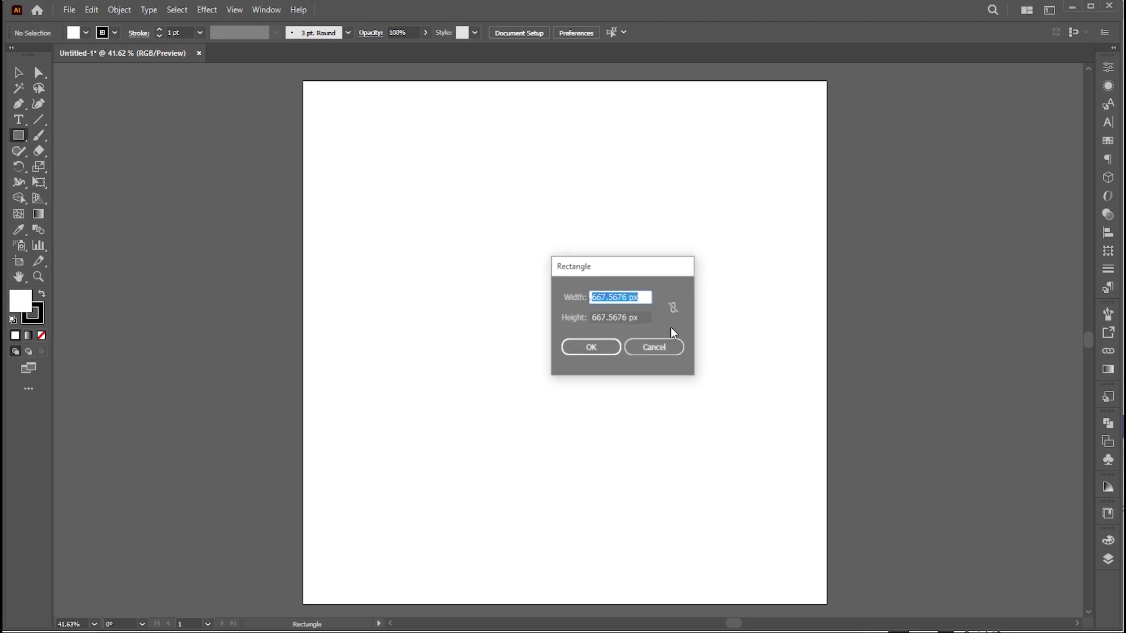
type("800")
key("Tab")
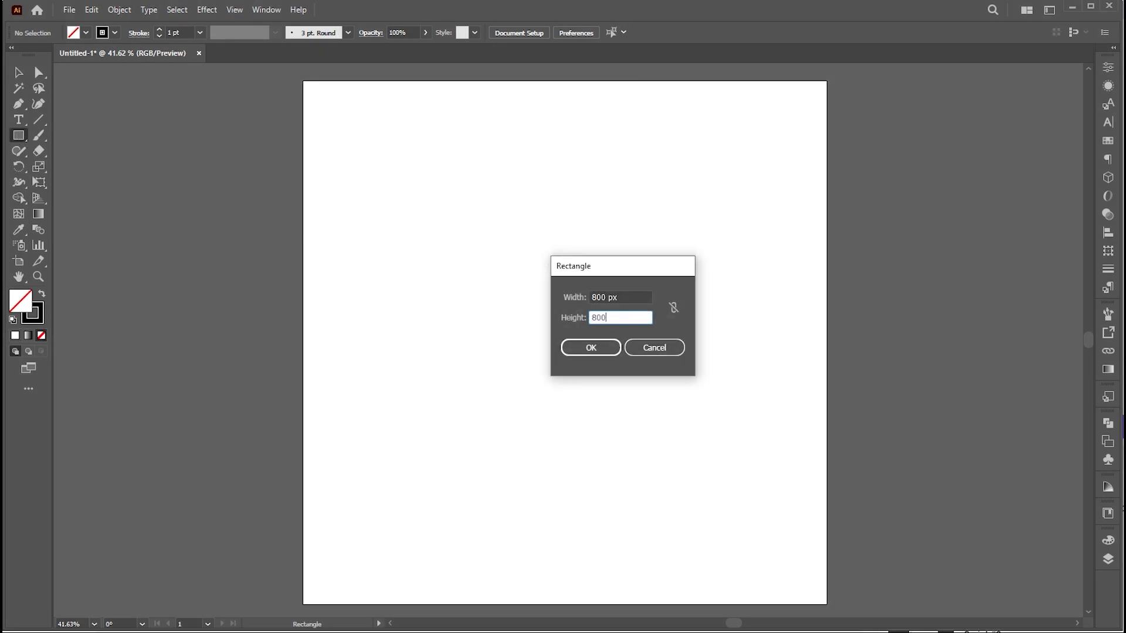
key("Return")
Centre the square on the artboard and move it straight down to leave room above it
key("v")
left_click(565, 32)
left_click(620, 33)
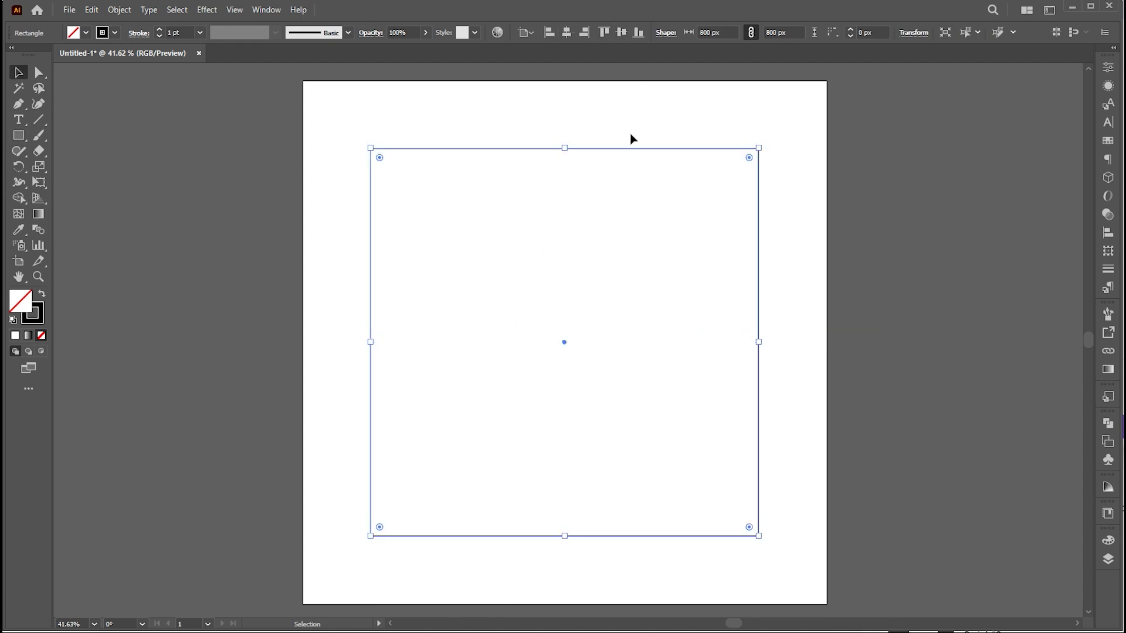
left_click_drag(649, 148, 651, 198)
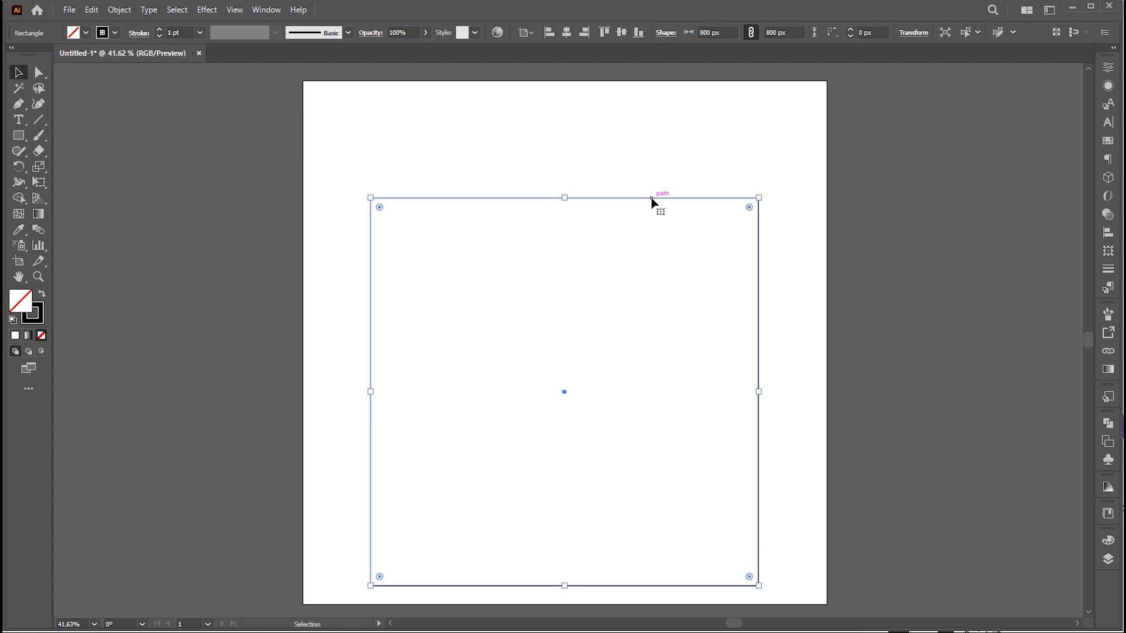
Split the square into a grid of 8 rows and 8 columns with no gutter
left_click(120, 10)
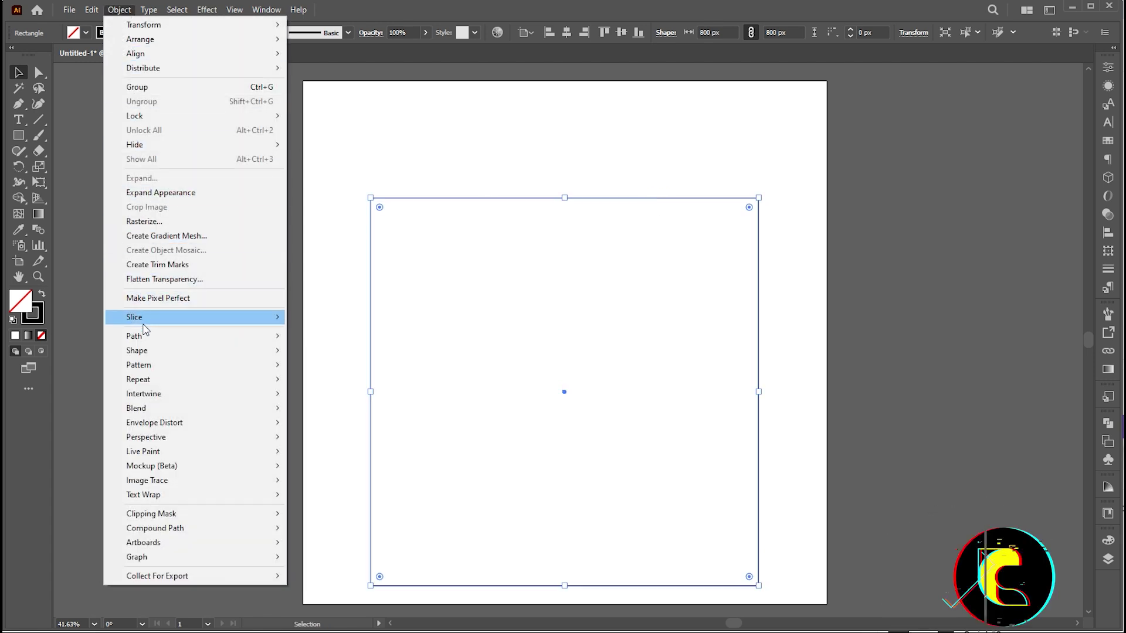
mouse_move(257, 336)
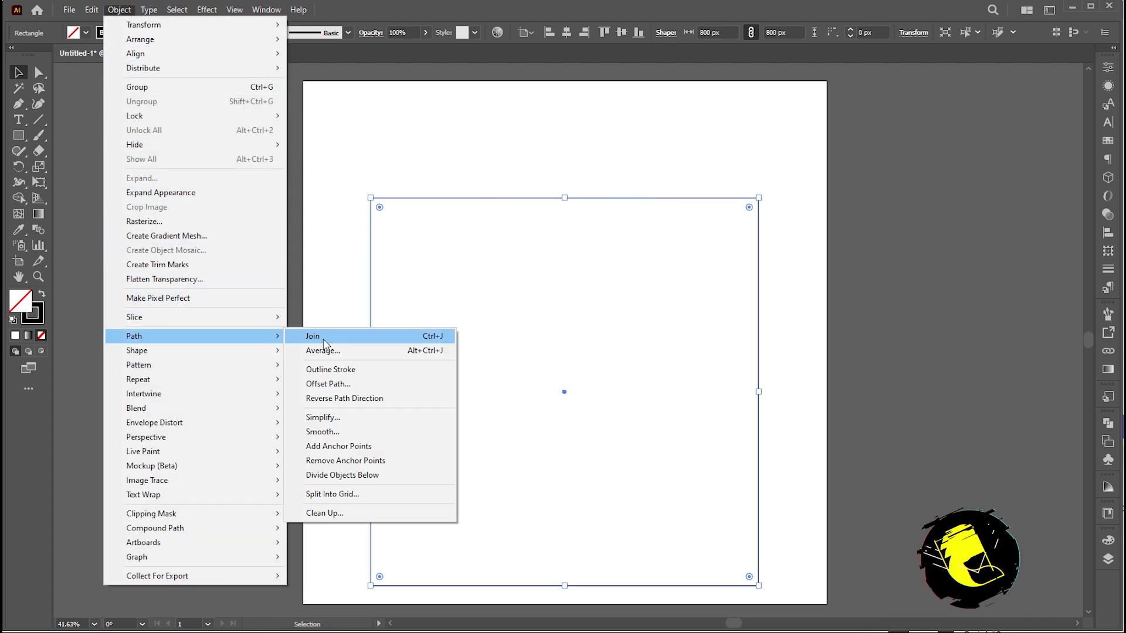
left_click(332, 494)
type("8")
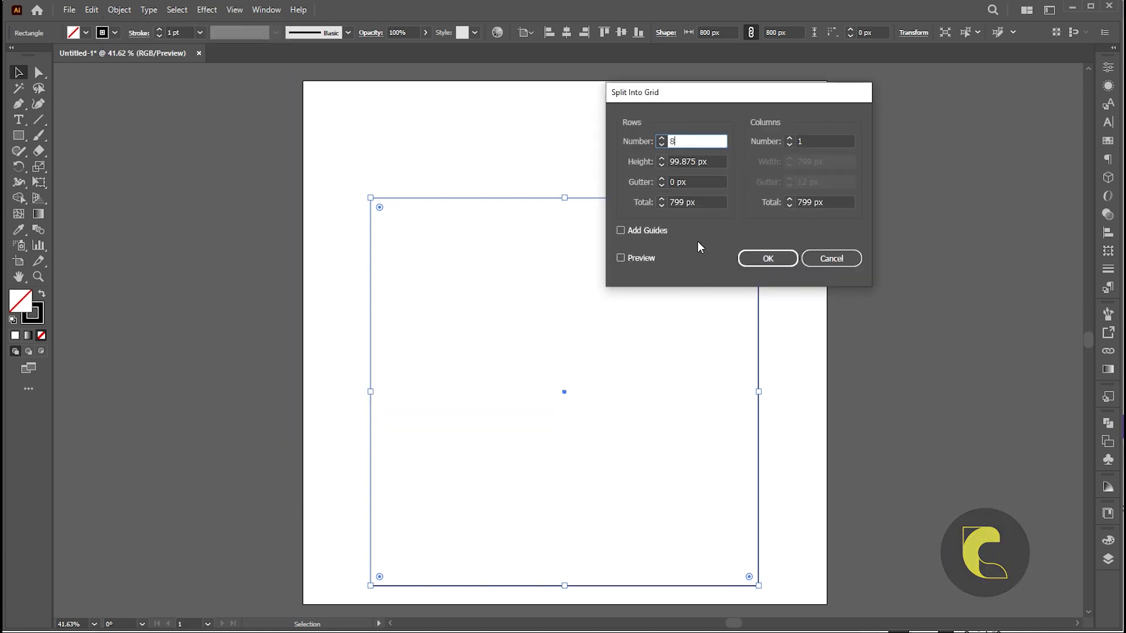
left_click(799, 142)
type("8")
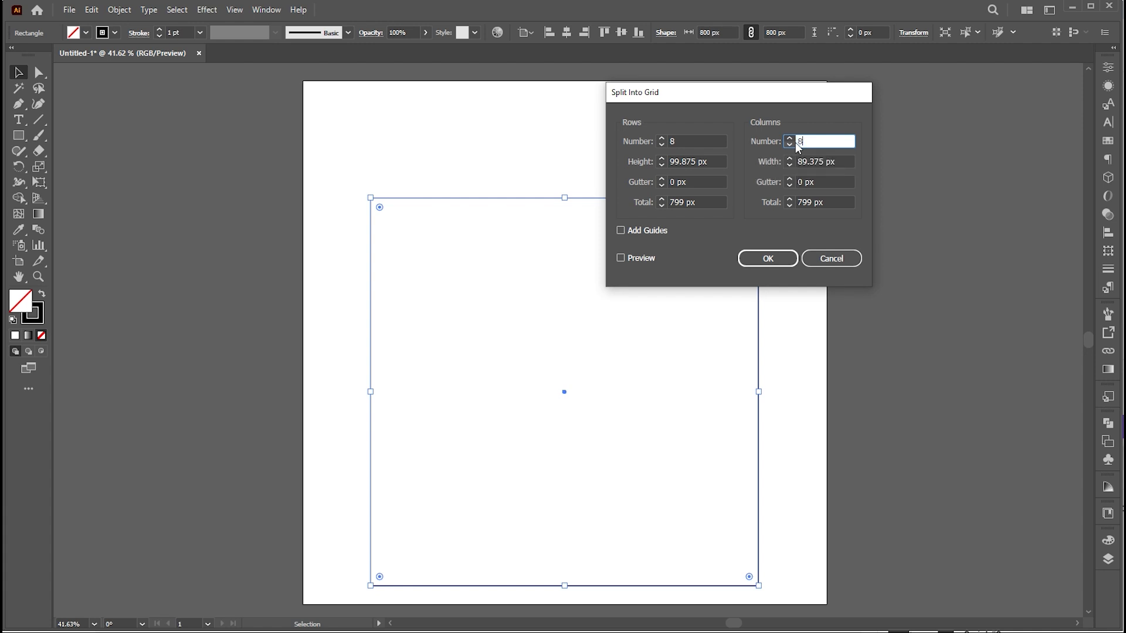
left_click(769, 262)
left_click(818, 265)
Try moving single cells in the grid's top row and undo each move
left_click_drag(758, 226, 784, 224)
key("ctrl+z")
left_click_drag(535, 201, 535, 186)
key("ctrl+z")
left_click(632, 192)
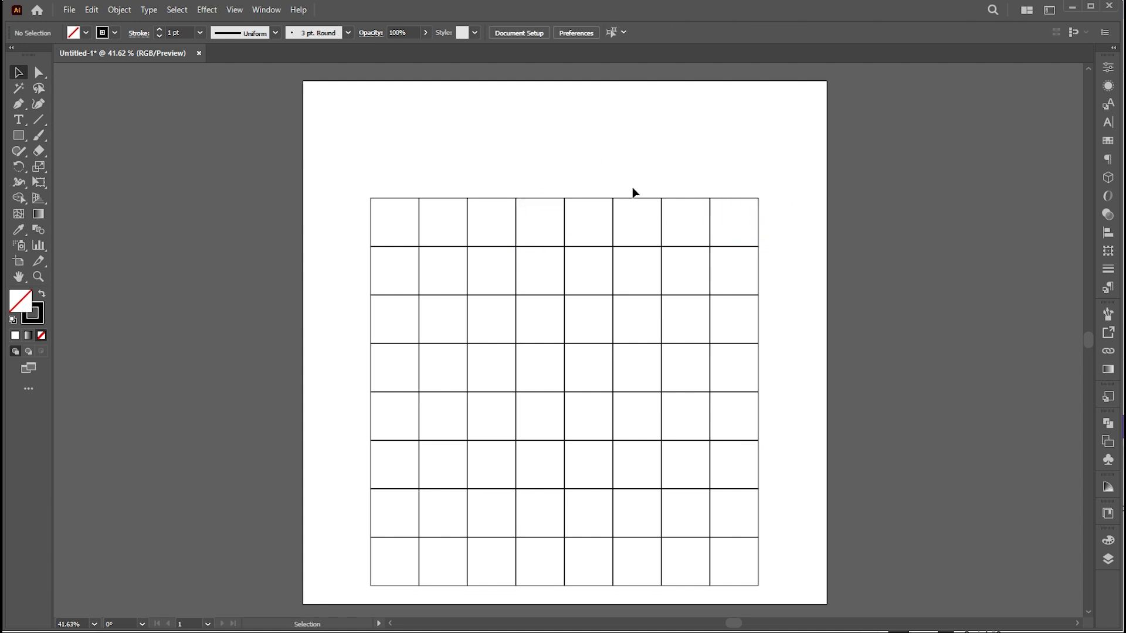
Draw a circle about 108 px in diameter above the grid with the Ellipse tool
left_click(18, 138)
left_click(87, 167)
left_click_drag(513, 116, 565, 169)
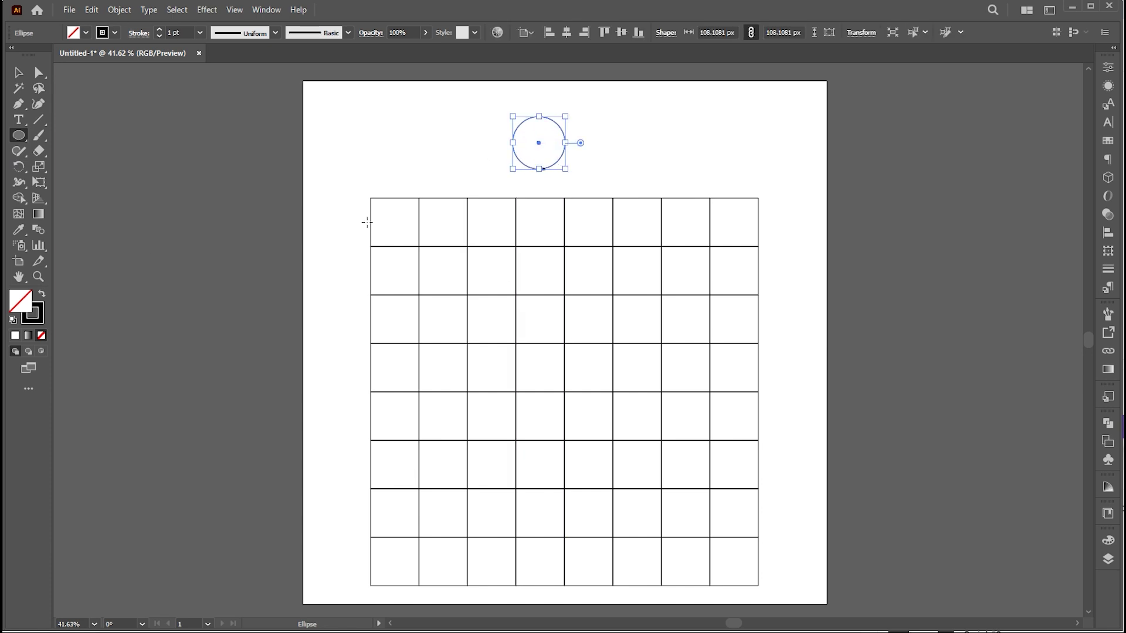
Remove the circle's outline and fill it with red (ff0000)
left_click(42, 294)
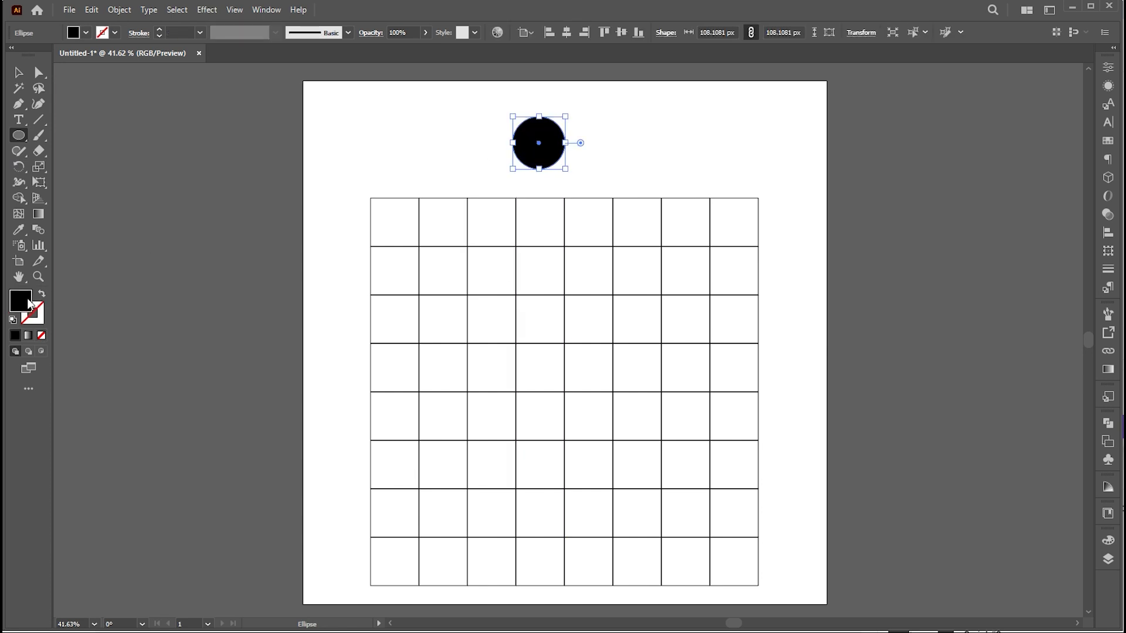
double_click(30, 303)
type("ff0000")
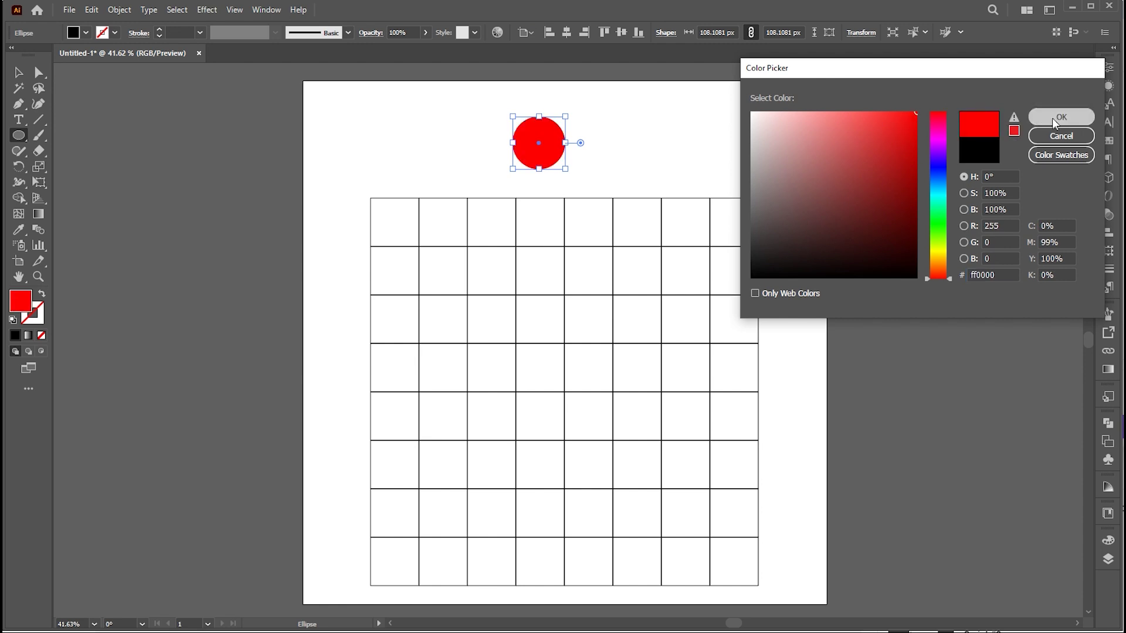
Accept the red color (ff0000) for the circle and deselect it
left_click(1052, 118)
key("v")
left_click(743, 146)
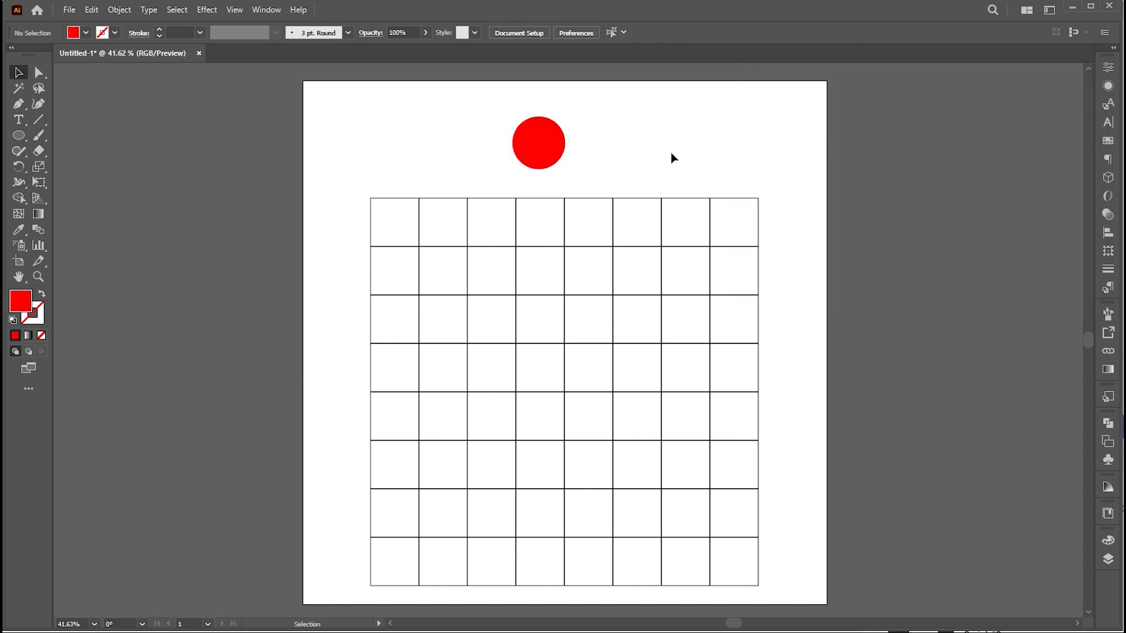
Replace the grid's fourth top-row cell with the circle using the replaceItems script, Top object, without registration-point alignment, and undo the replacement
left_click(538, 149)
left_click(540, 200, "shift")
left_click(69, 10)
mouse_move(162, 342)
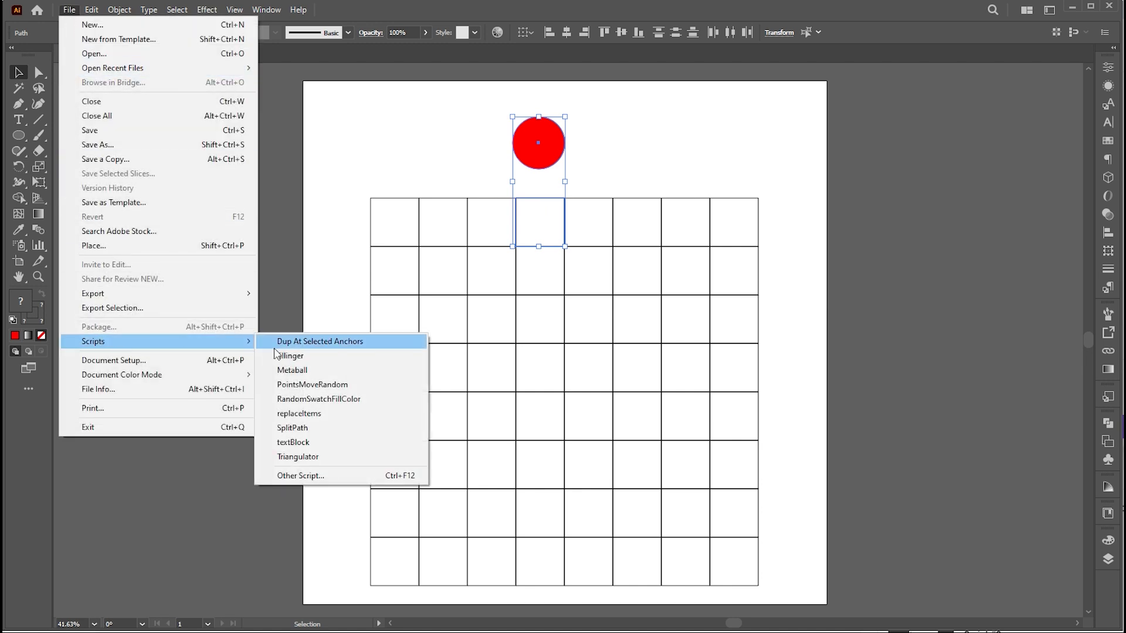
left_click(304, 415)
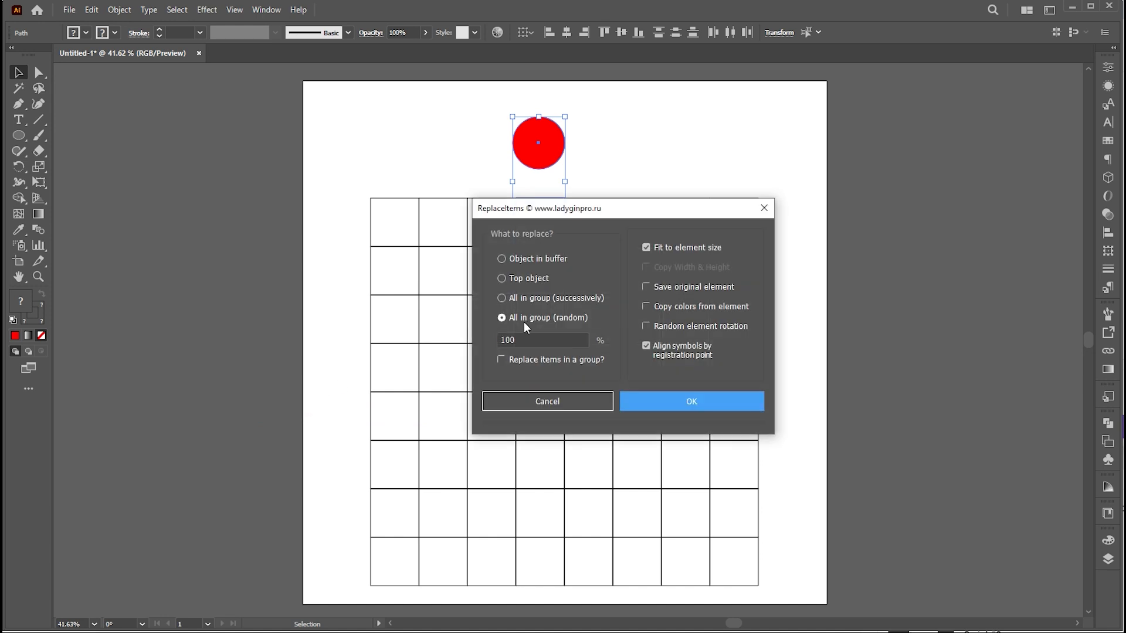
left_click(502, 278)
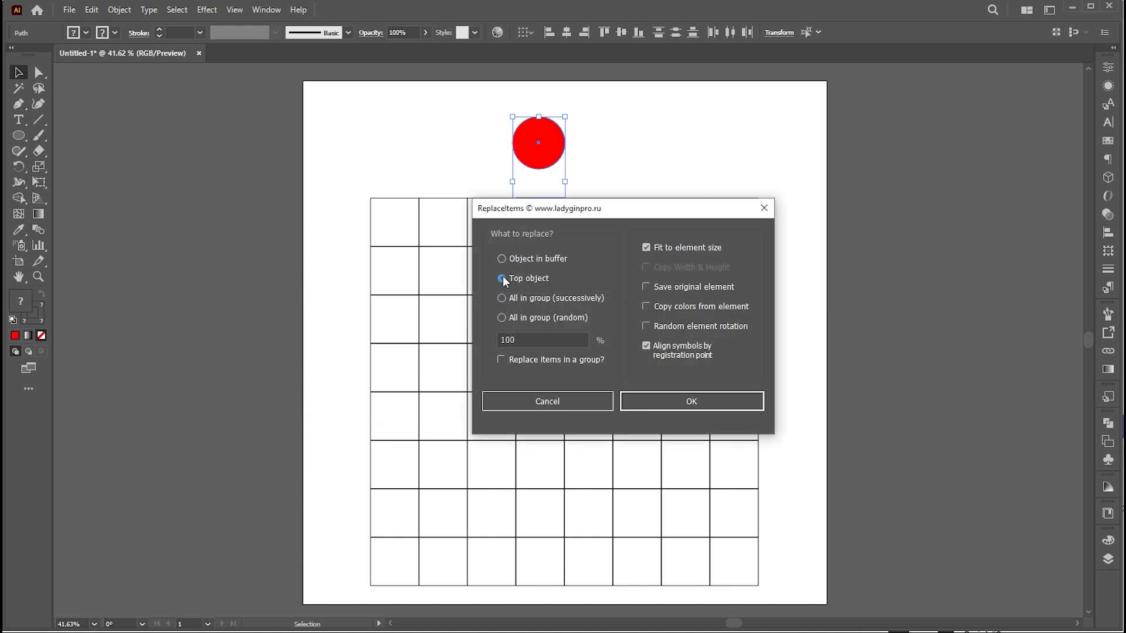
left_click(646, 346)
left_click(699, 392)
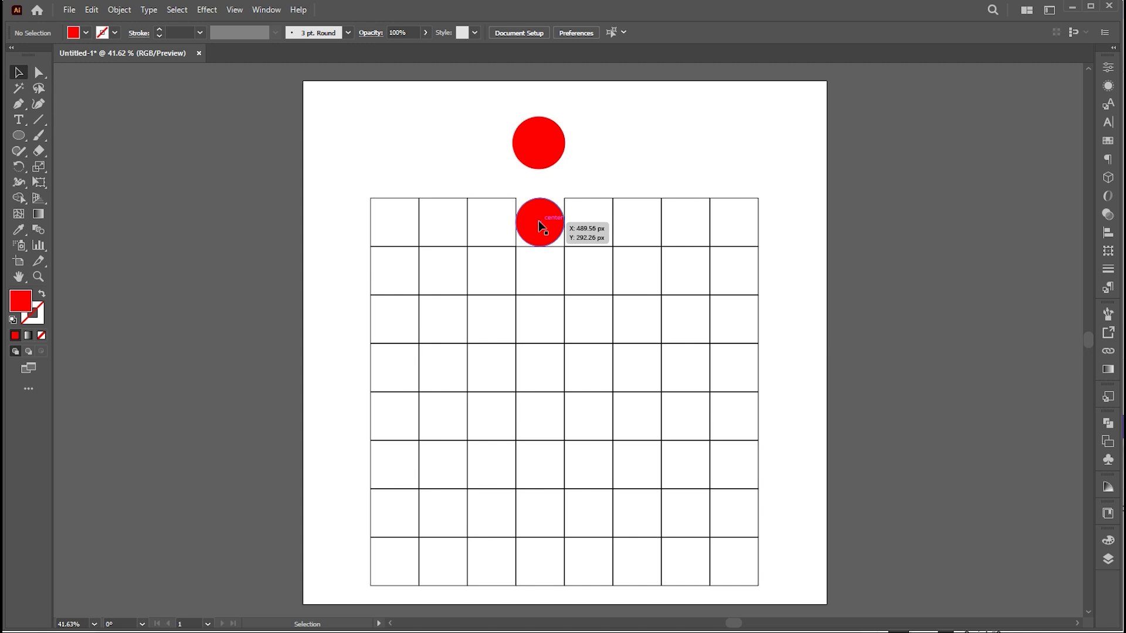
key("ctrl+z")
Replace all grid cells with the red circle using the replaceItems script with Top object and Fit to element size
left_click(808, 179)
left_click_drag(811, 114, 343, 573)
key("F2")
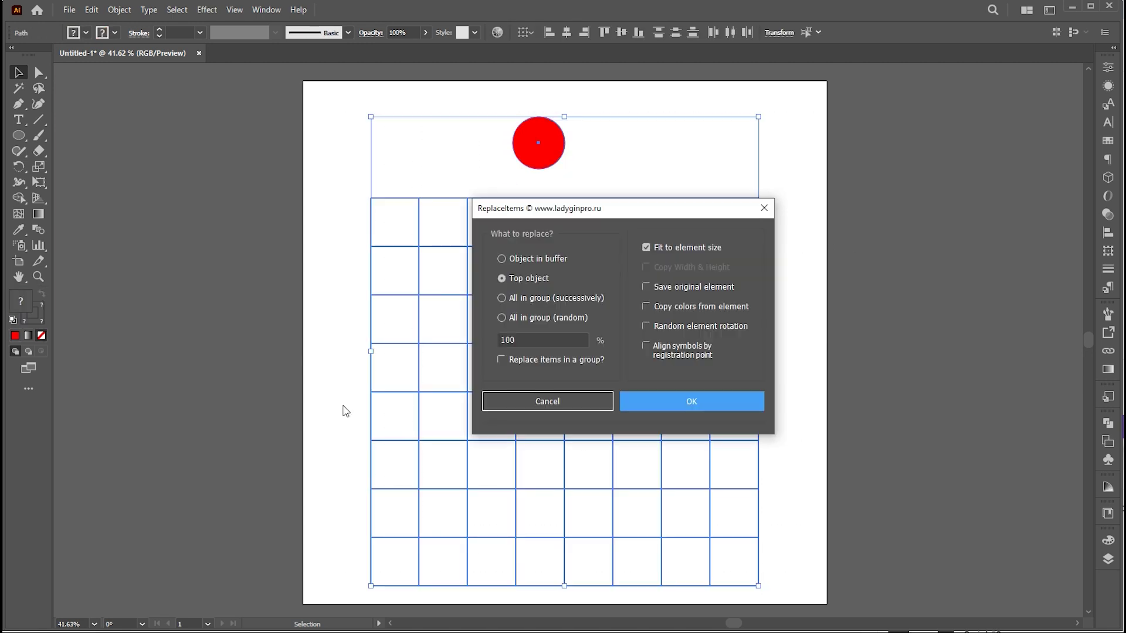
left_click(542, 326)
left_click(689, 406)
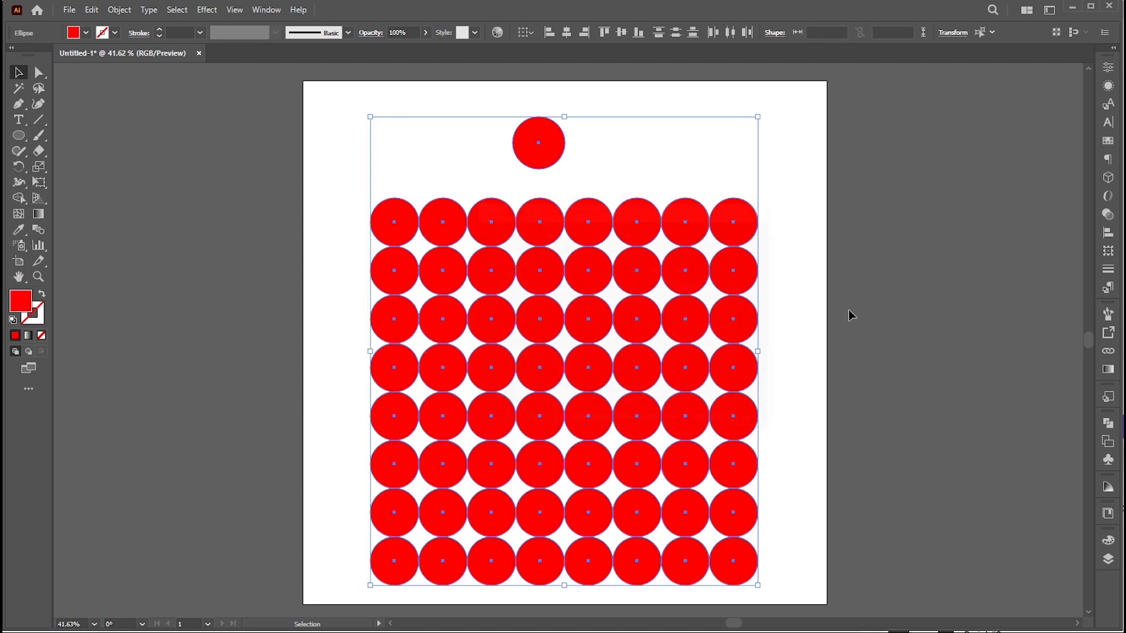
left_click(855, 307)
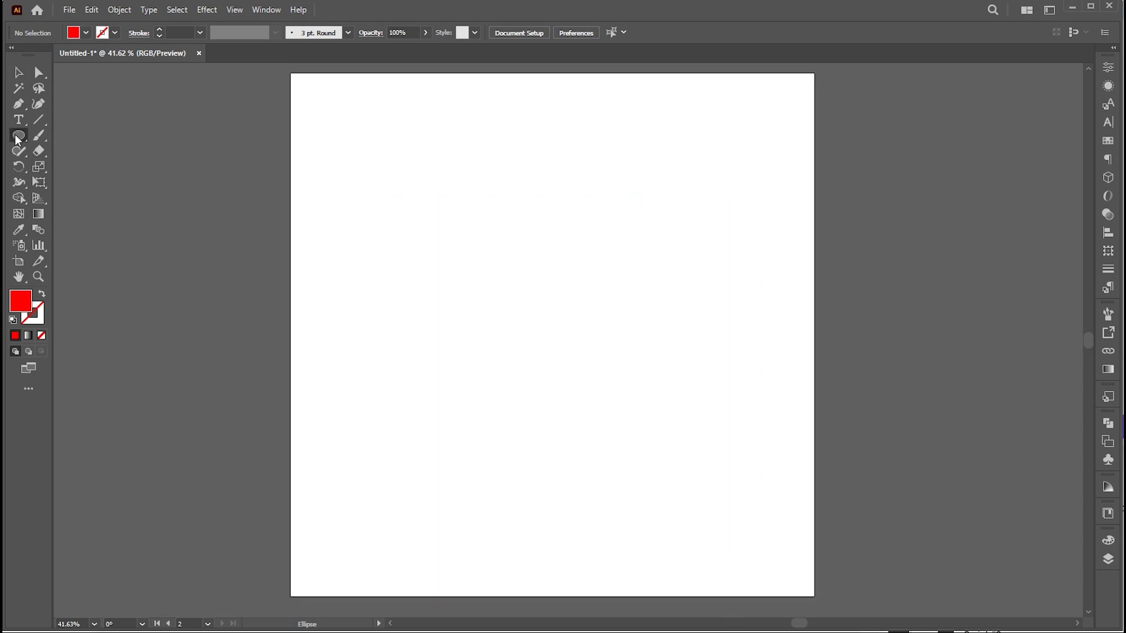
Create an 800 × 800 px square on the second artboard and give it a red outline with no fill
left_click_drag(18, 138, 87, 135)
left_click(474, 262)
key("Return")
key("v")
left_click_drag(691, 385, 583, 319)
left_click(40, 294)
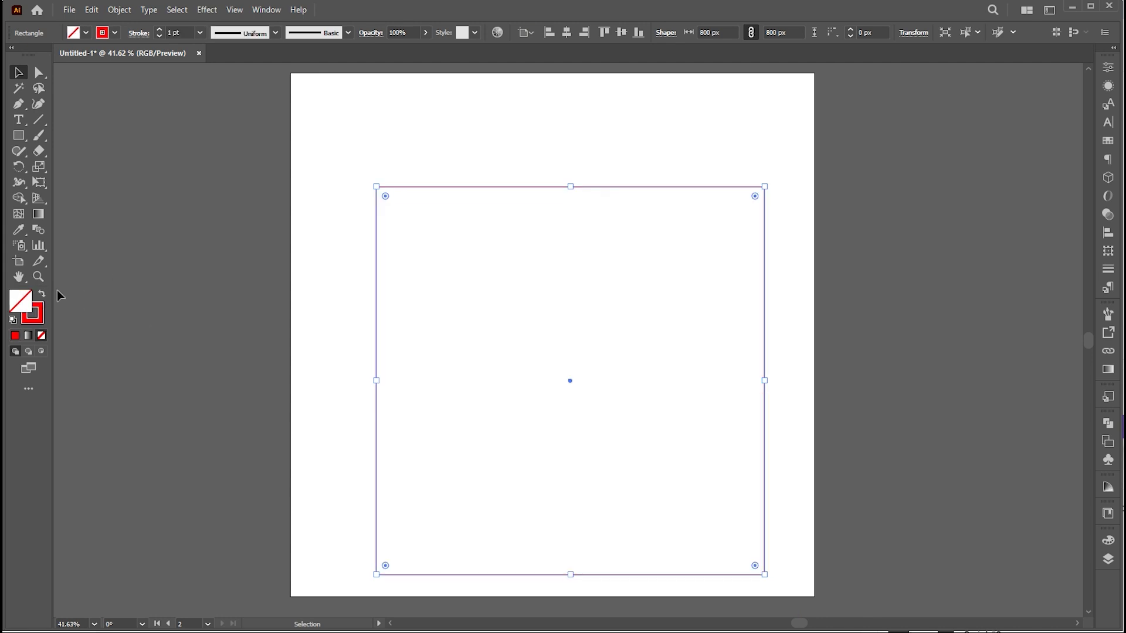
Split the red-outlined square into a grid of 8 rows and 8 columns with no gutter
left_click(120, 10)
mouse_move(149, 337)
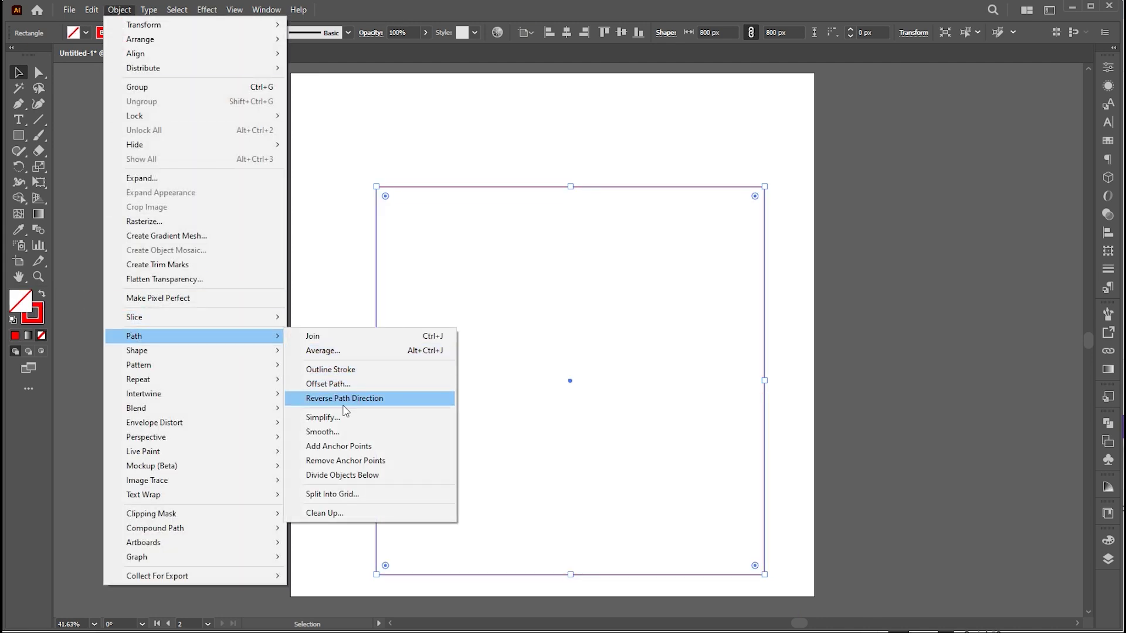
left_click(332, 494)
type("8")
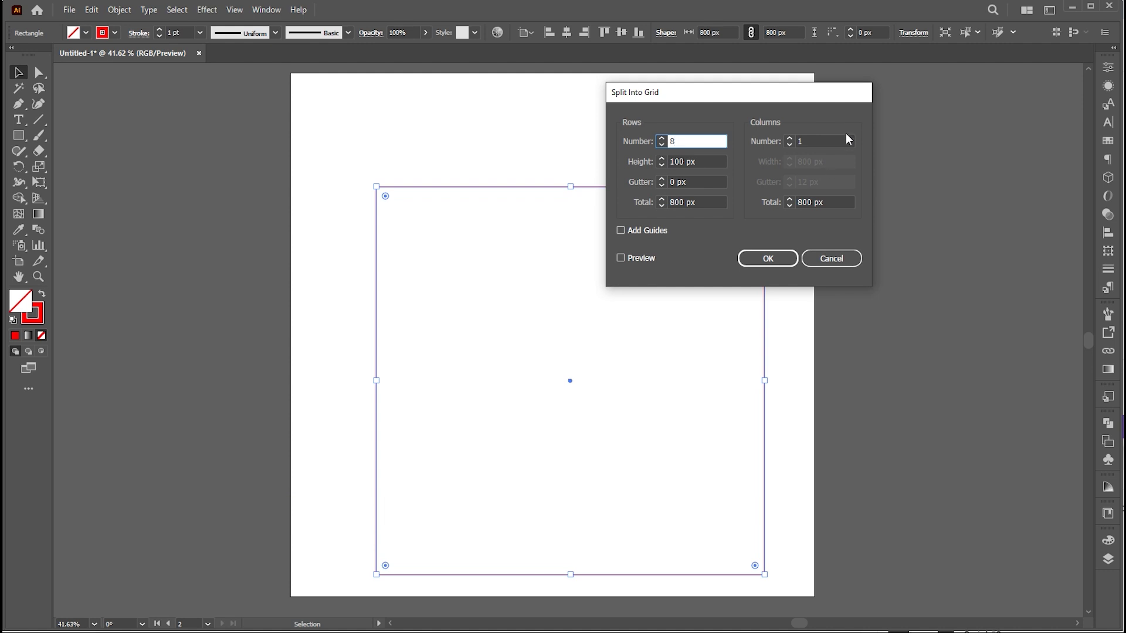
double_click(823, 141)
type("8")
left_click(767, 263)
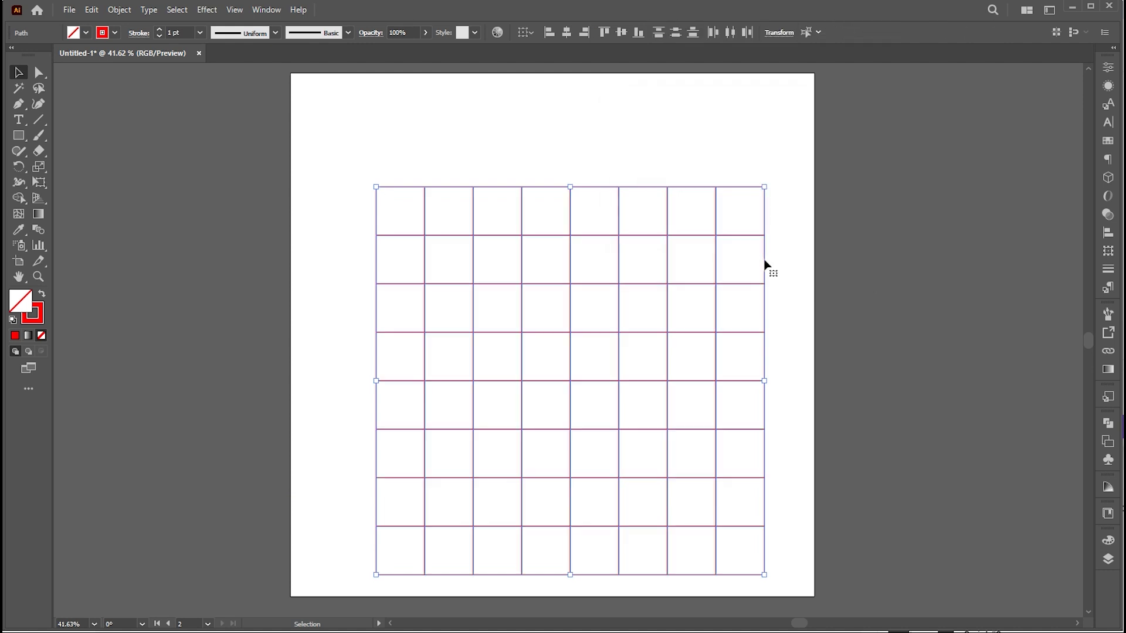
left_click(578, 151)
Copy a top-row cell above the grid, round its upper-left corner to a 100 px radius, and shift the shape left
left_click_drag(542, 189, 541, 123)
key("a")
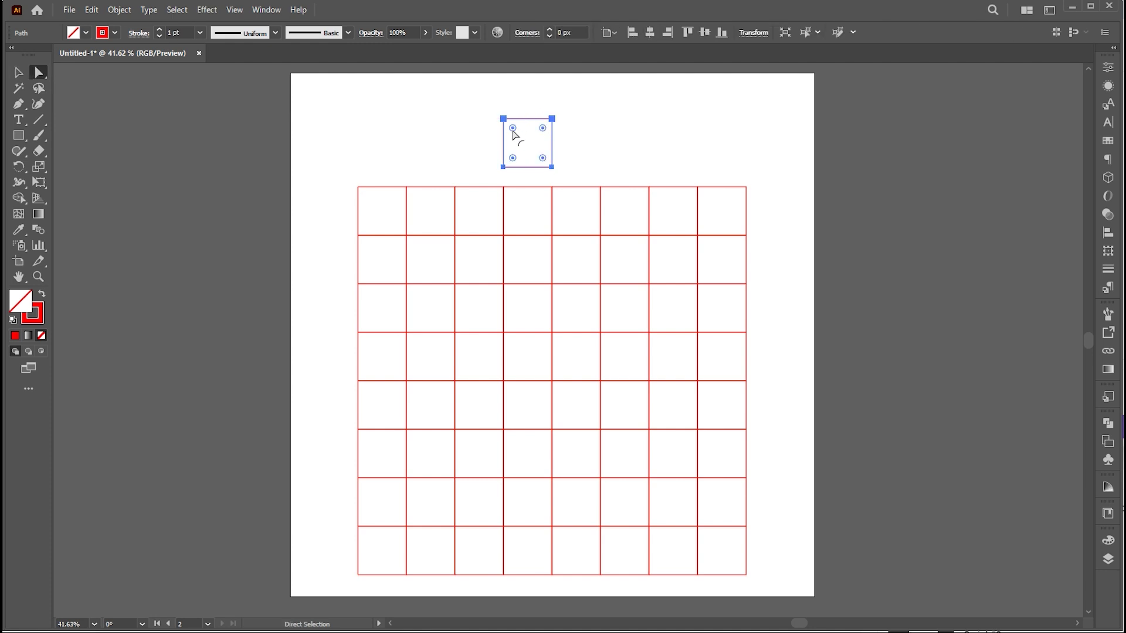
left_click_drag(512, 127, 610, 176)
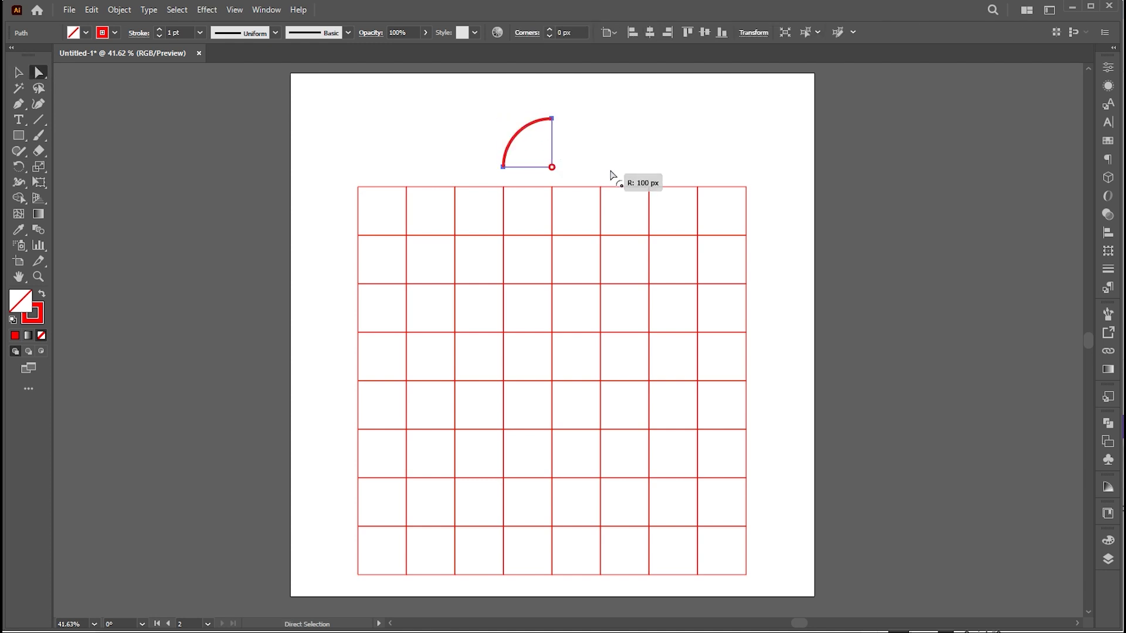
left_click(576, 146)
key("v")
left_click_drag(552, 145, 458, 140)
Give the quarter-circle above the grid a 15 pt stroke aligned to the inside
left_click_drag(826, 118, 338, 568)
left_click(777, 130)
left_click(443, 144)
left_click(139, 32)
scroll(180, 33, "up", 14)
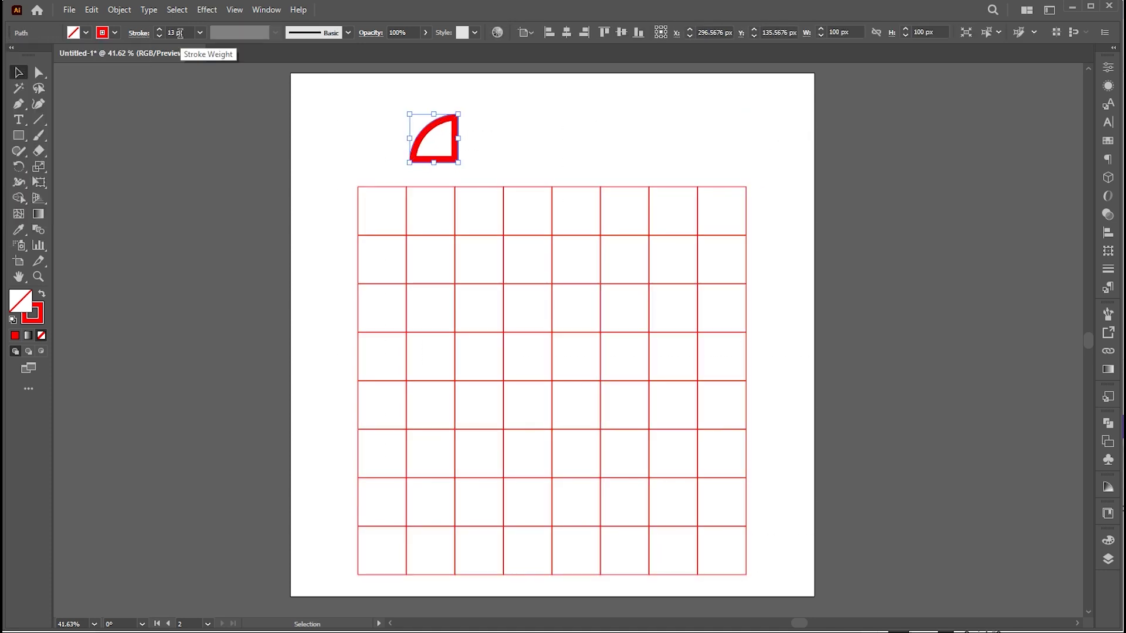
left_click(646, 137)
Duplicate the outlined quarter-circle directly beside the original and turn the copy into a solid red shape
mouse_move(456, 164)
left_mouse_down()
mouse_move(500, 166)
mouse_move(502, 147)
left_mouse_up()
key("shift+x")
left_click(583, 143)
Extend the row to six adjoining quarter-circles with rotated copies: one solid, one outlined, one solid and one outlined
left_click(565, 140)
left_click_drag(553, 107, 580, 146)
left_click_drag(616, 110, 534, 147)
left_click(672, 116)
left_click(672, 120)
left_click_drag(534, 147, 649, 175)
left_click(692, 147)
left_click(642, 125)
left_click(713, 131)
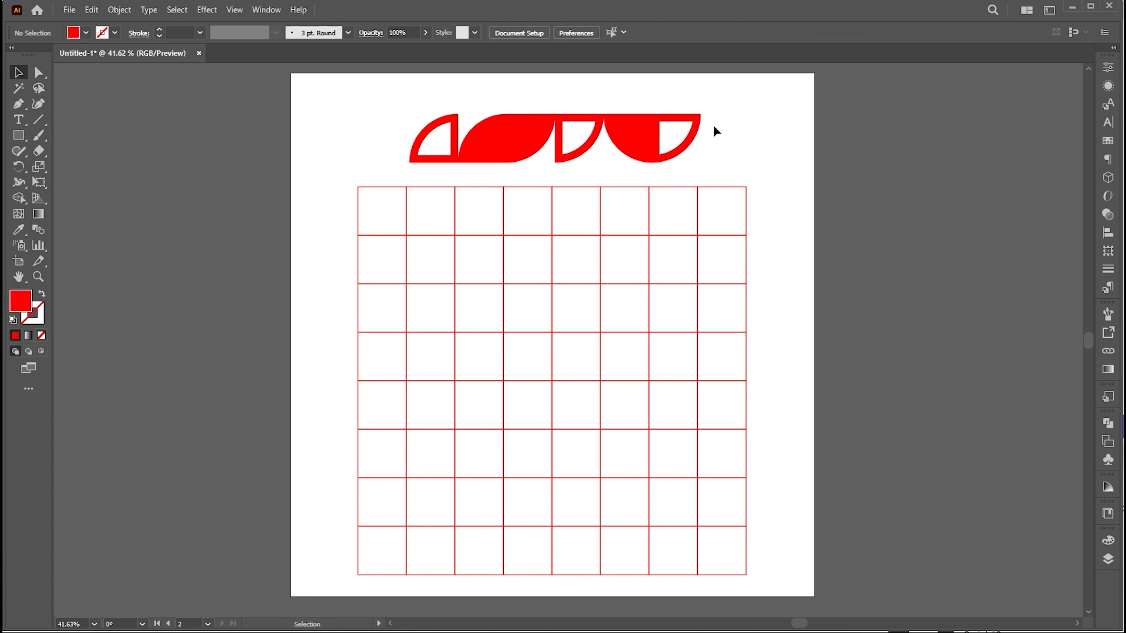
Rotate the last outlined quarter-circle in the row so its curve faces the lower left
left_click(695, 125)
left_click_drag(706, 116, 651, 193)
left_click(750, 158)
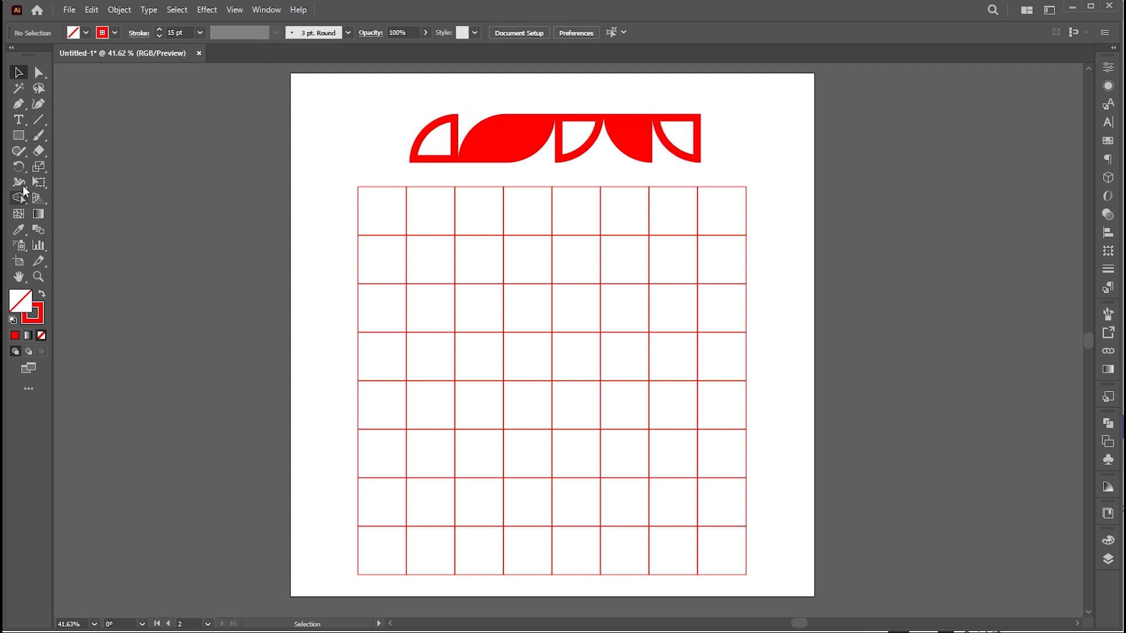
Draw a square about 38.5 px wide above the shape row, make it solid red, and copy it to the right
left_click_drag(423, 79, 435, 90)
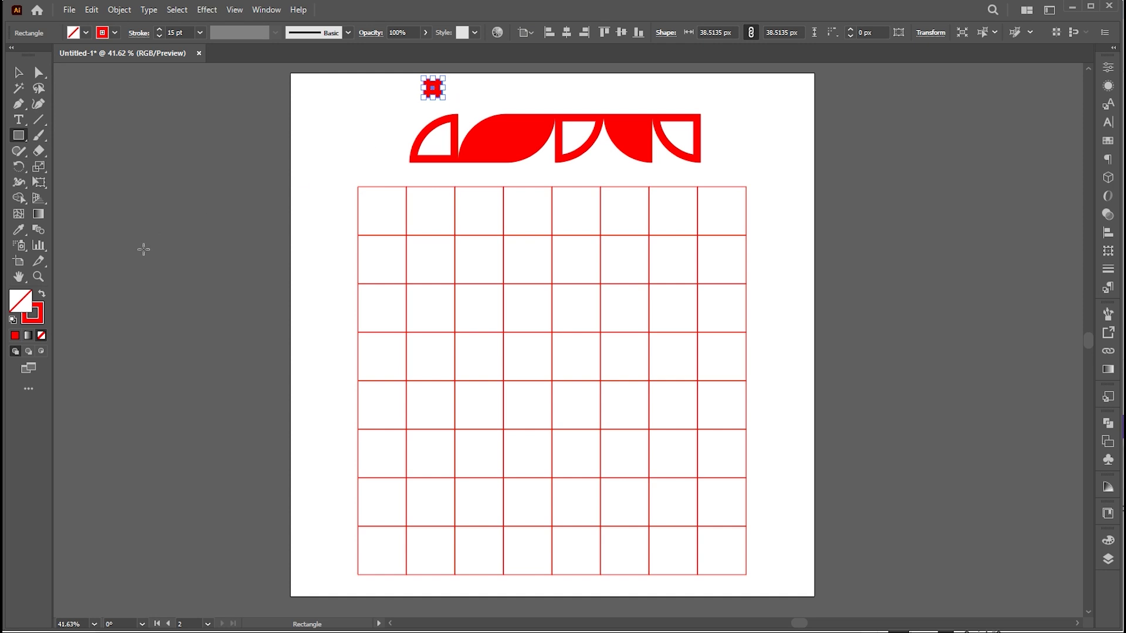
key("v")
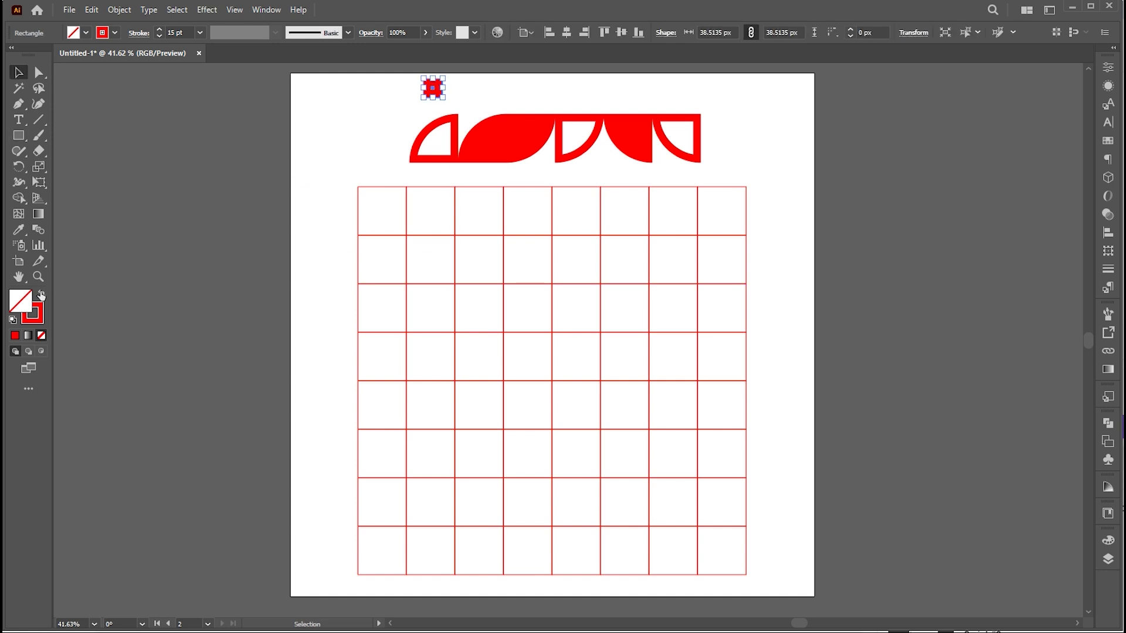
left_click(42, 293)
left_click_drag(432, 88, 652, 88)
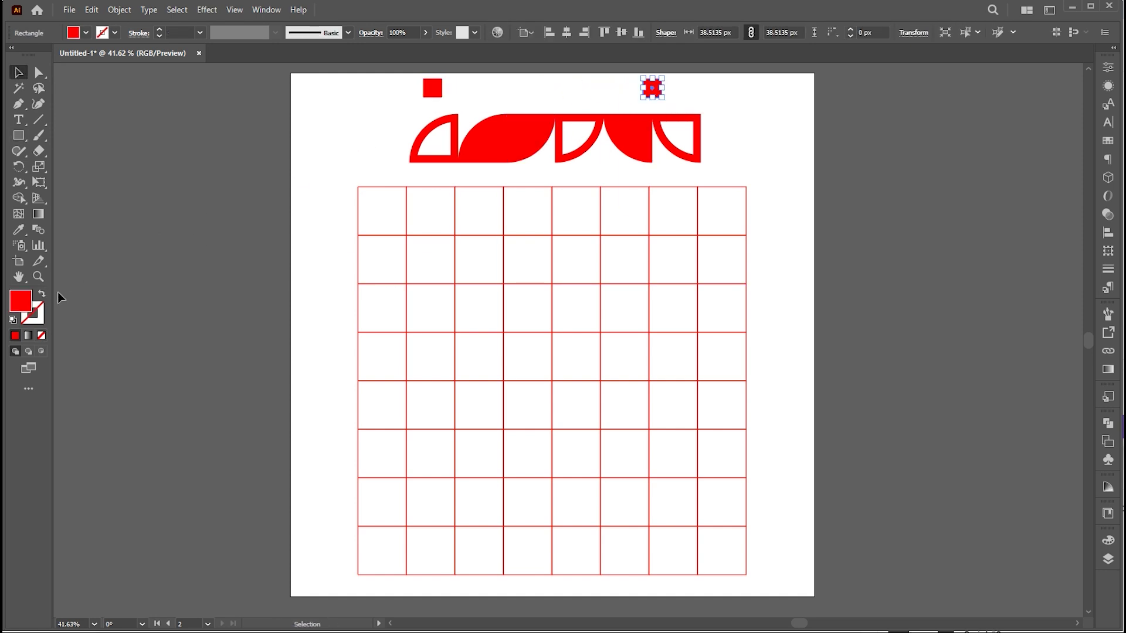
Fill the copied small square with orange (ff8500)
double_click(24, 302)
mouse_move(938, 275)
left_mouse_down()
mouse_move(938, 251)
mouse_move(941, 270)
left_mouse_up()
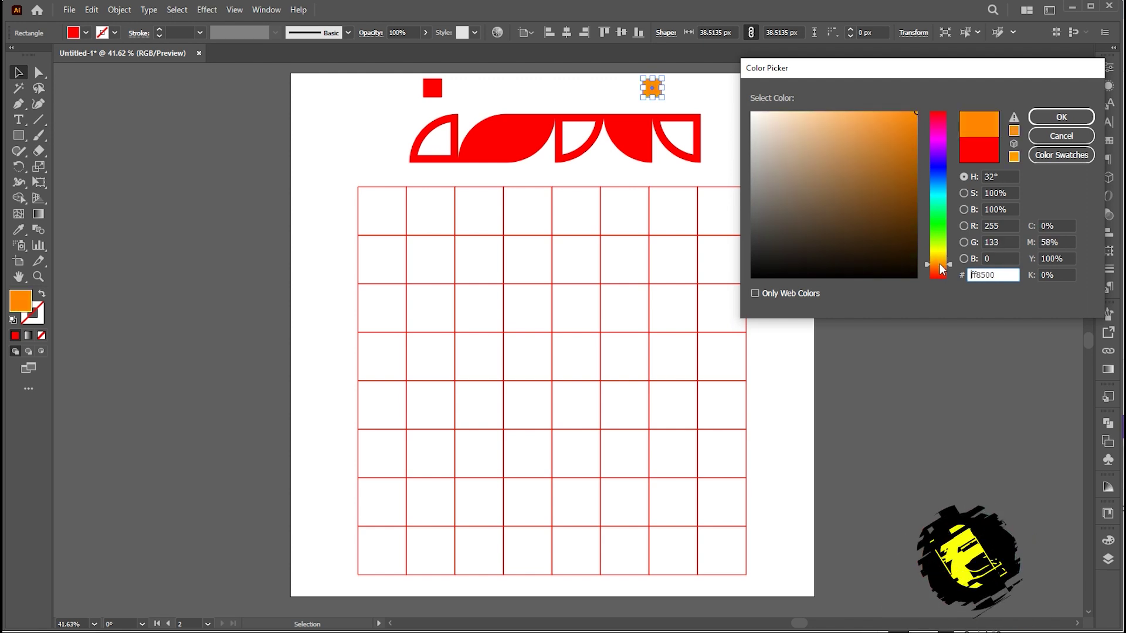
left_click(1061, 116)
Blend the red and orange squares using 4 specified steps
left_click_drag(663, 101, 324, 87)
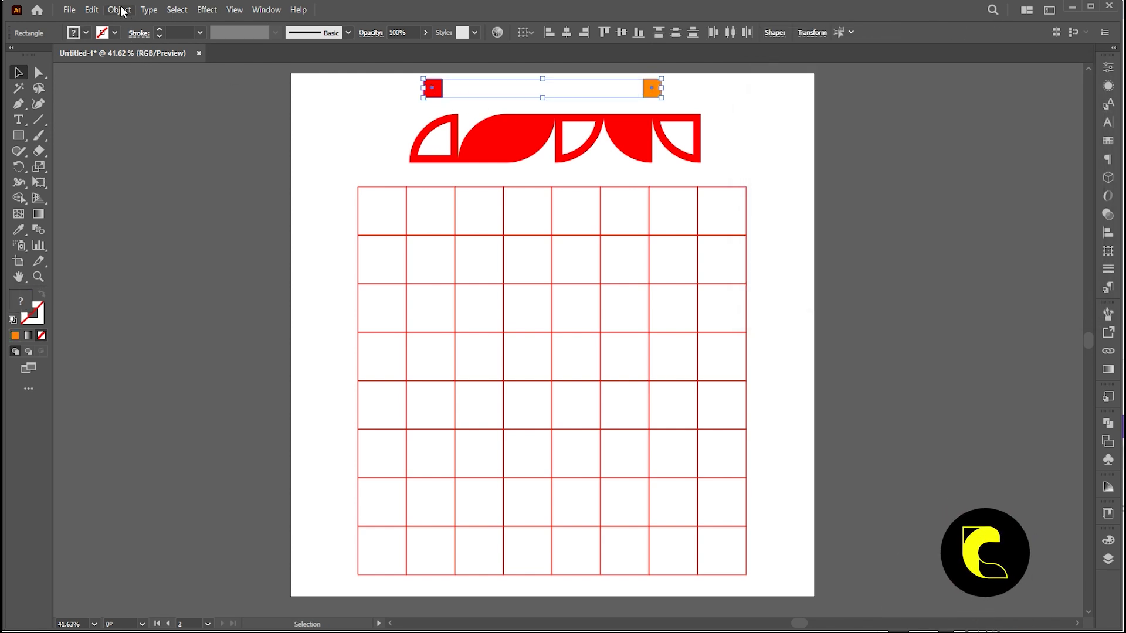
left_click(121, 10)
mouse_move(234, 406)
left_click(329, 407)
double_click(38, 229)
left_click(447, 88)
left_click(437, 111)
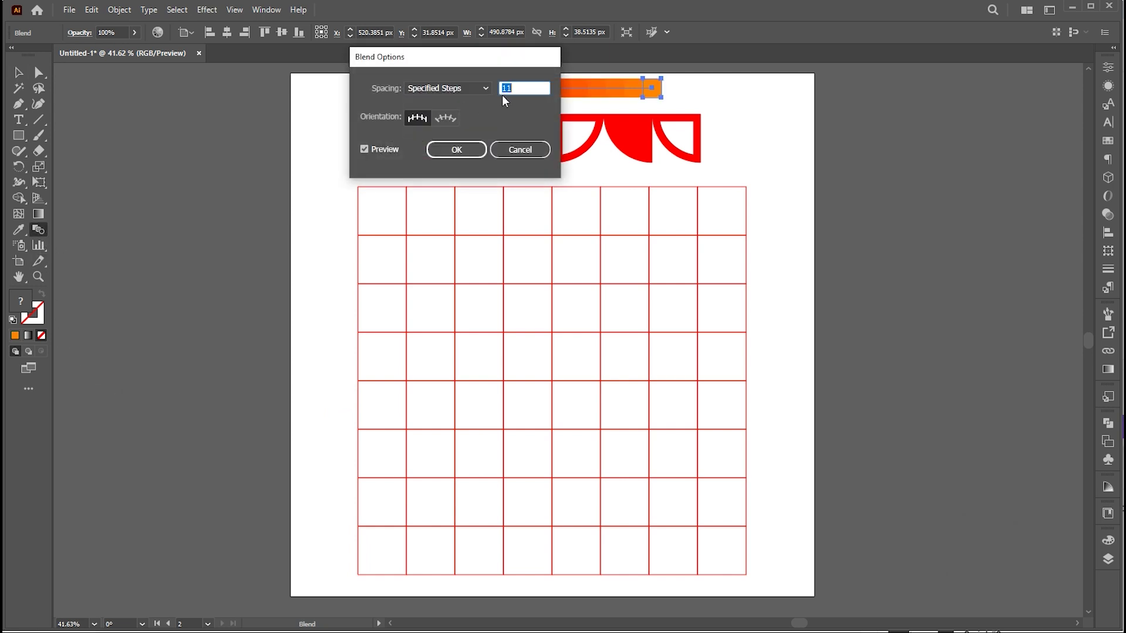
type("4")
key("Return")
key("v")
left_click(557, 106)
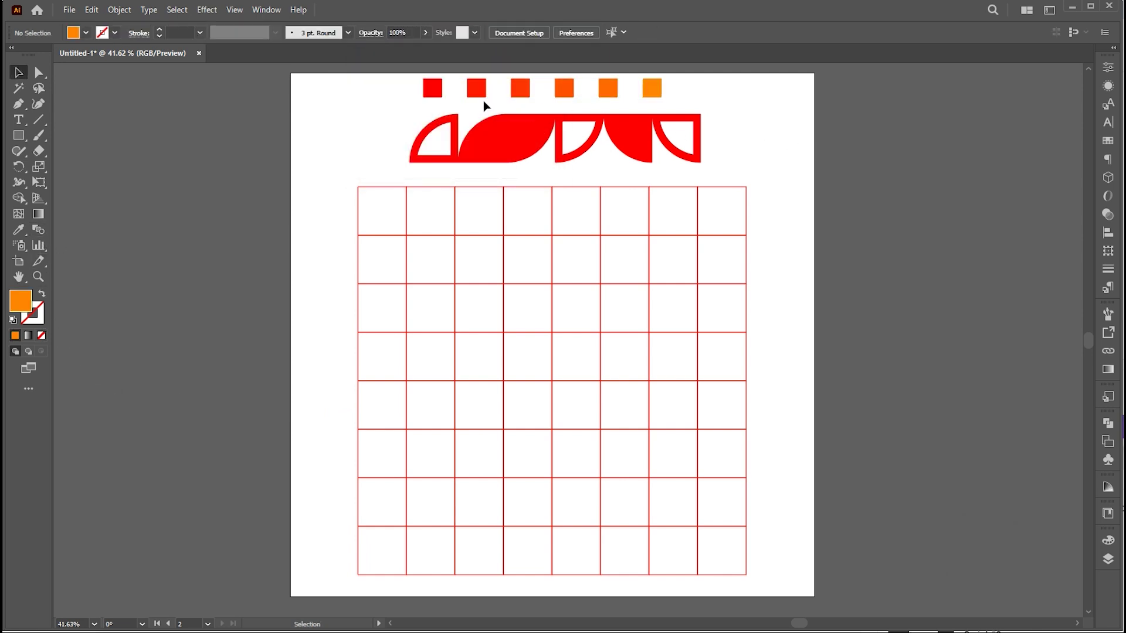
Expand the appearance of the quarter-circles in the row
left_click_drag(753, 128, 497, 155)
left_click(117, 10)
left_click(160, 193)
left_click(394, 151)
Color the first three quarter-circles with the Eyedropper, sampling the first three blended squares in order
left_click(428, 141)
key("i")
left_click(434, 83)
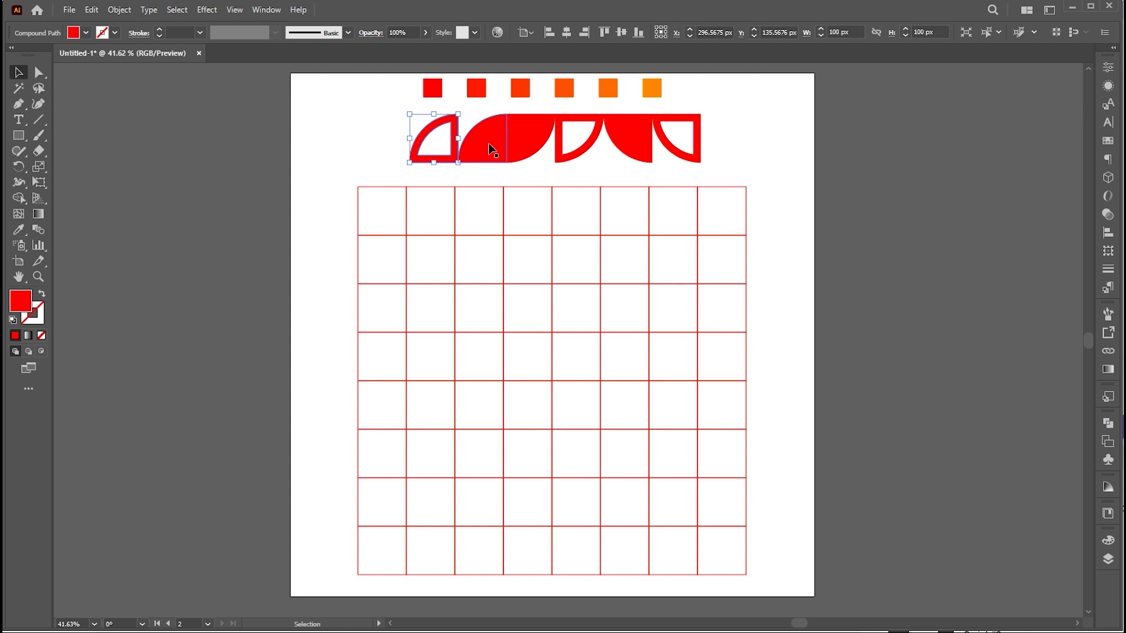
left_click(489, 146, "ctrl")
left_click(479, 83)
left_click(525, 135, "ctrl")
left_click(520, 88)
Color the last three quarter-circles with the Eyedropper, sampling the fourth, fifth and sixth blended squares in order
left_click(577, 138, "ctrl")
left_click(563, 88)
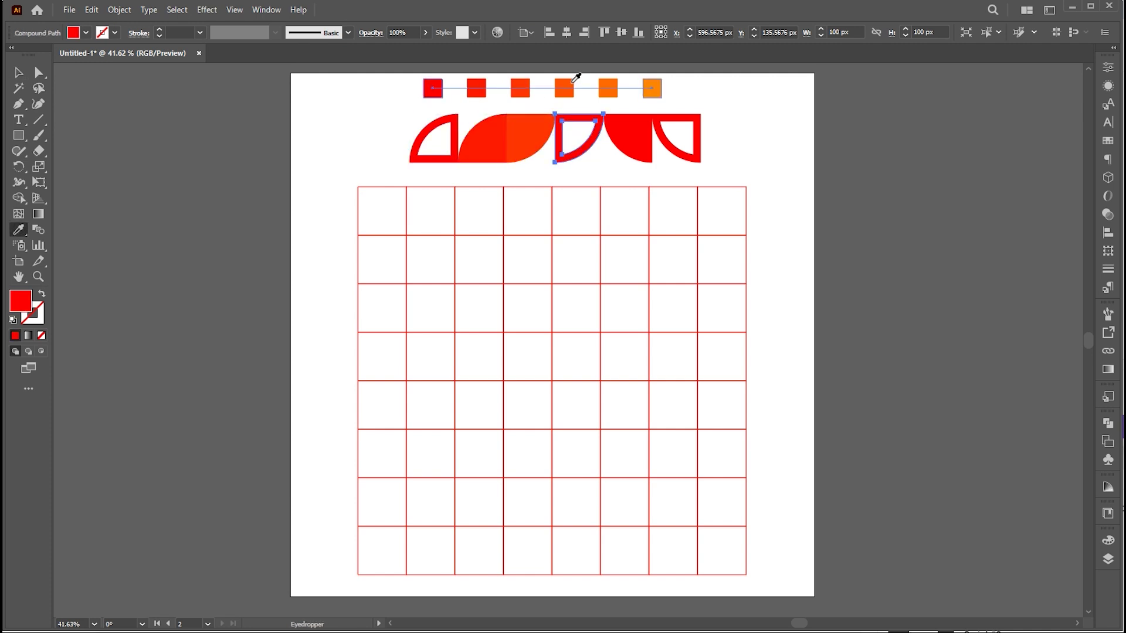
left_click(627, 138, "ctrl")
left_click(608, 88)
left_click(668, 135, "ctrl")
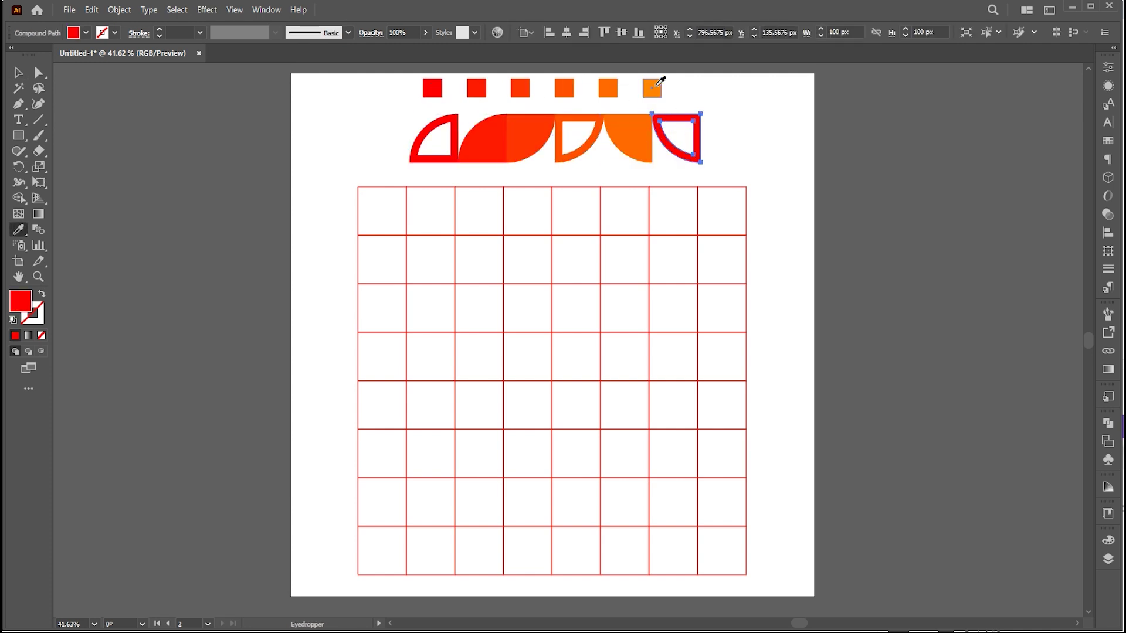
left_click(652, 88)
left_click(750, 130, "ctrl")
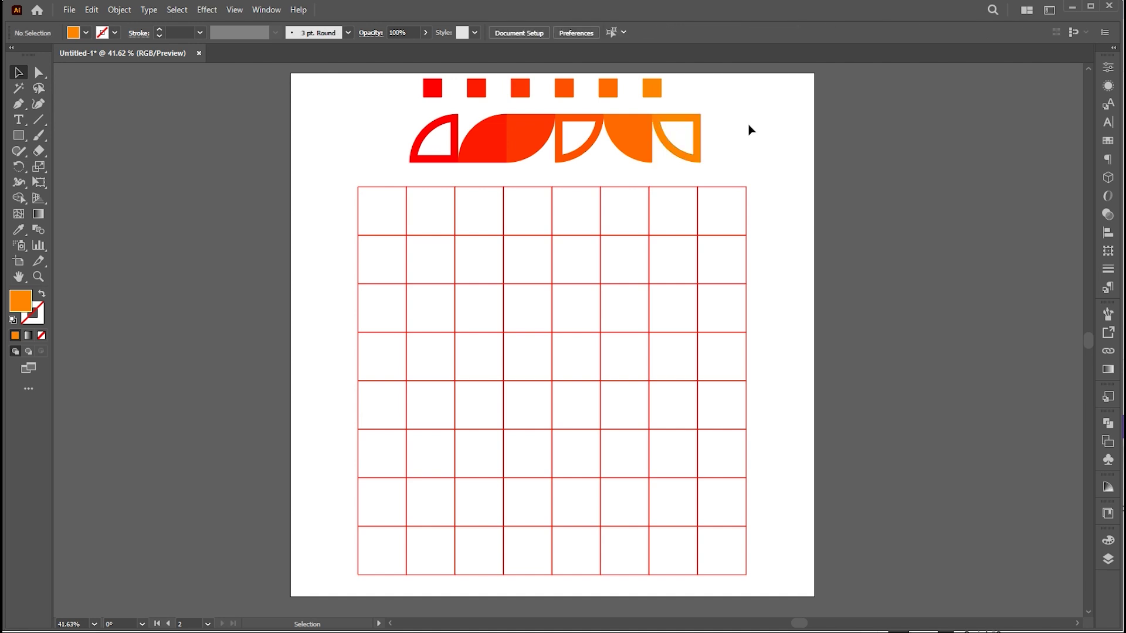
Group the six colored quarter-circles and bring the group to the front
left_click_drag(740, 127, 454, 147)
right_click(499, 135)
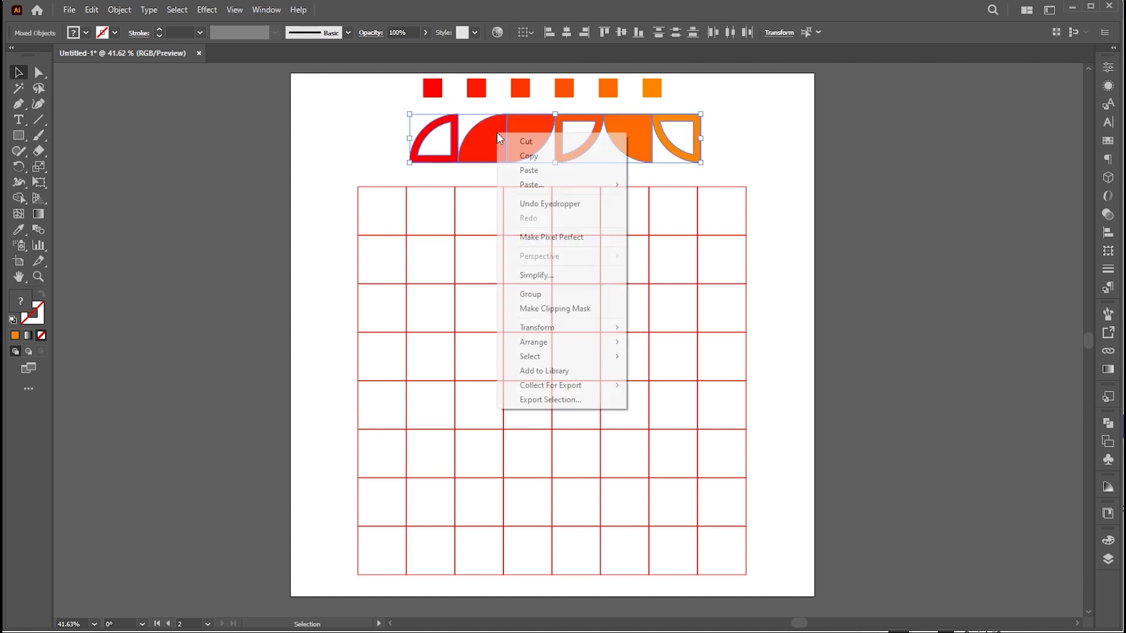
left_click(533, 294)
right_click(498, 140)
mouse_move(540, 378)
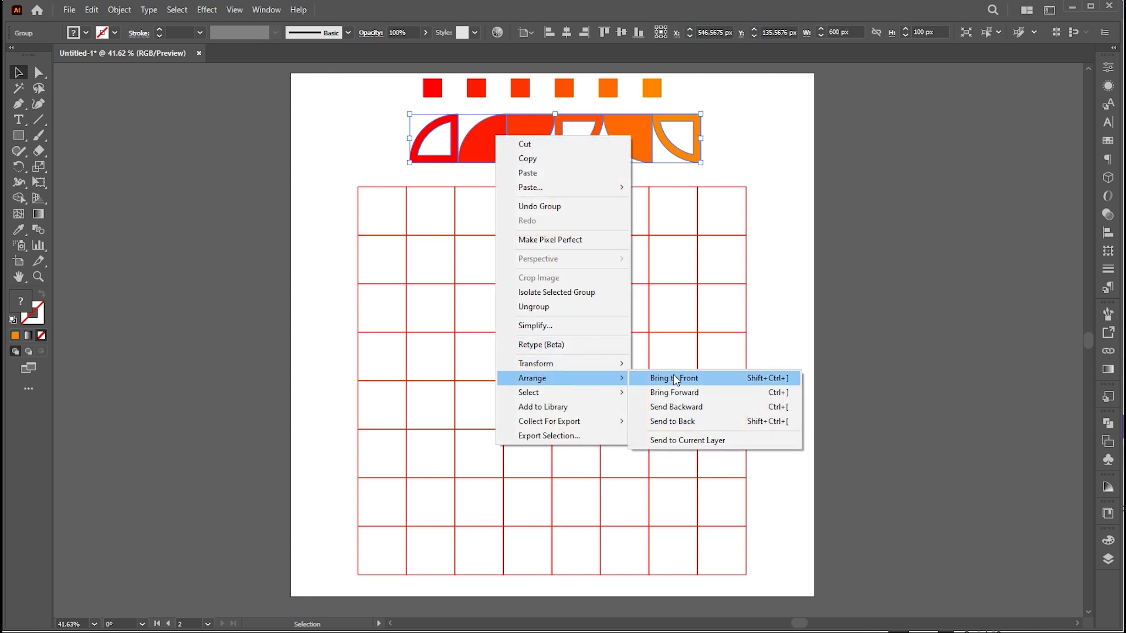
left_click(676, 379)
left_click(815, 141)
Run replaceItems on the 8 × 8 grid and quarter-circle group, using All in group (random) with Fit to element size and Align symbols by registration point
left_click_drag(816, 142, 352, 568)
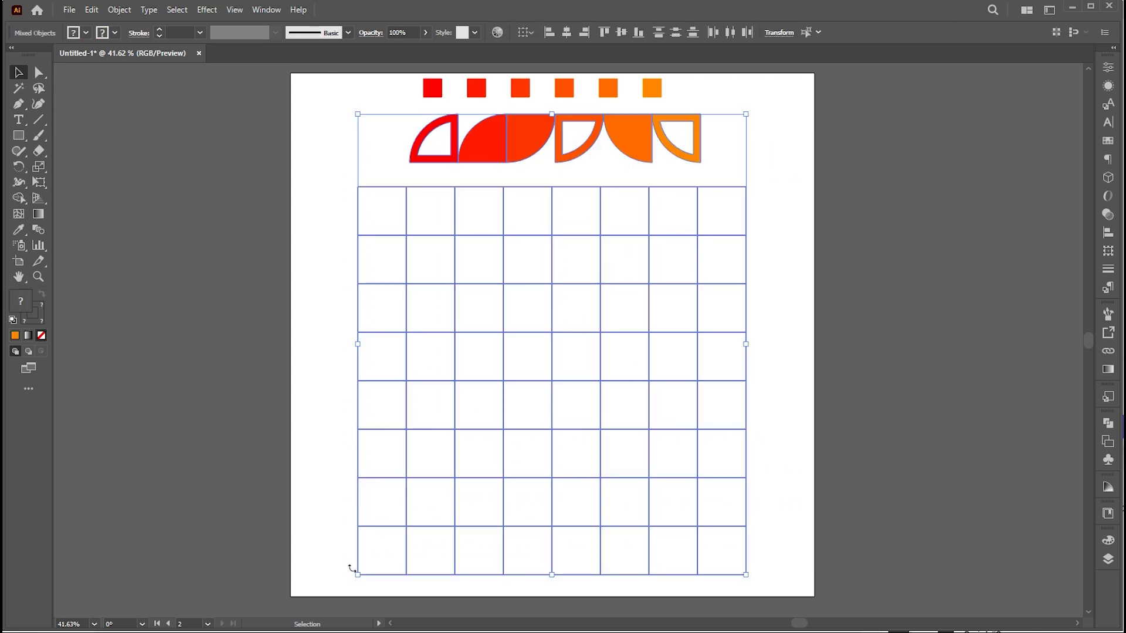
left_click(69, 9)
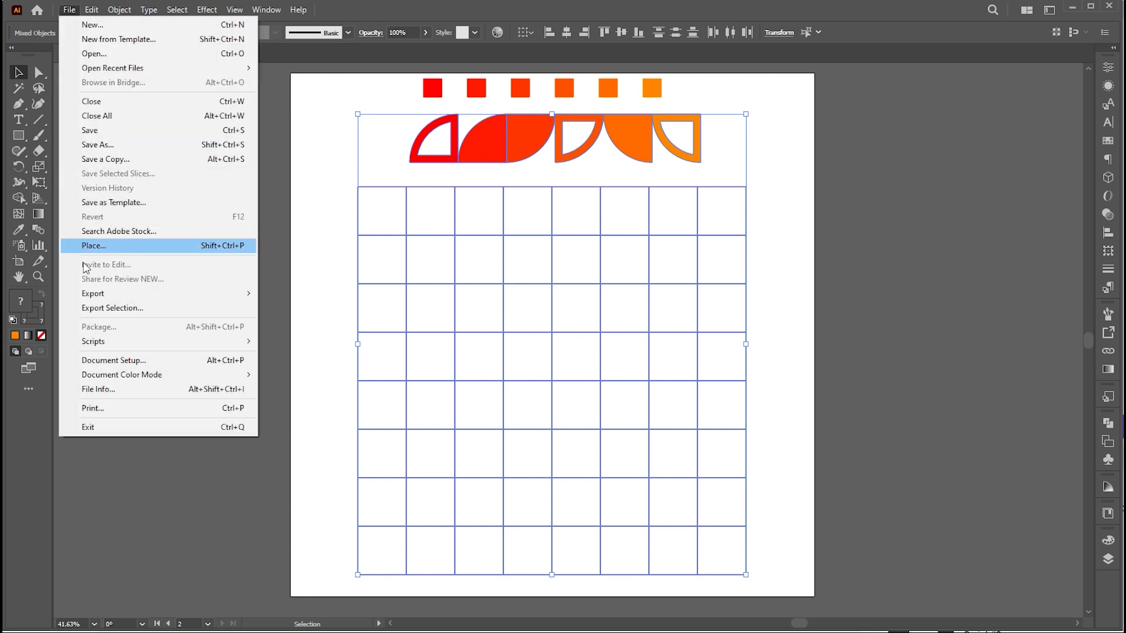
mouse_move(91, 341)
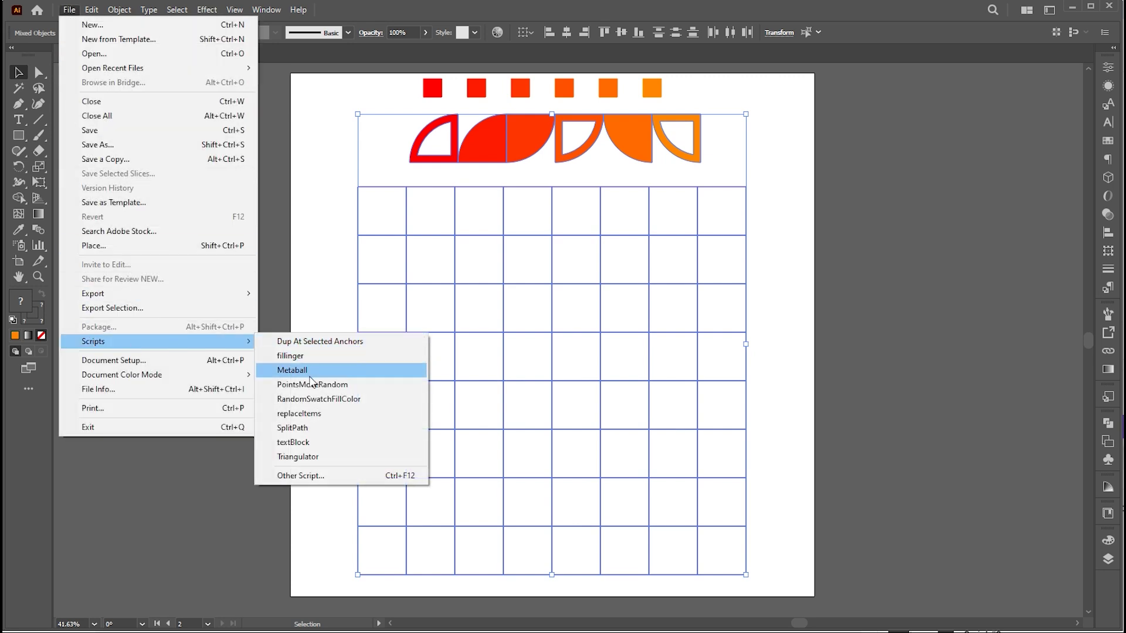
left_click(306, 413)
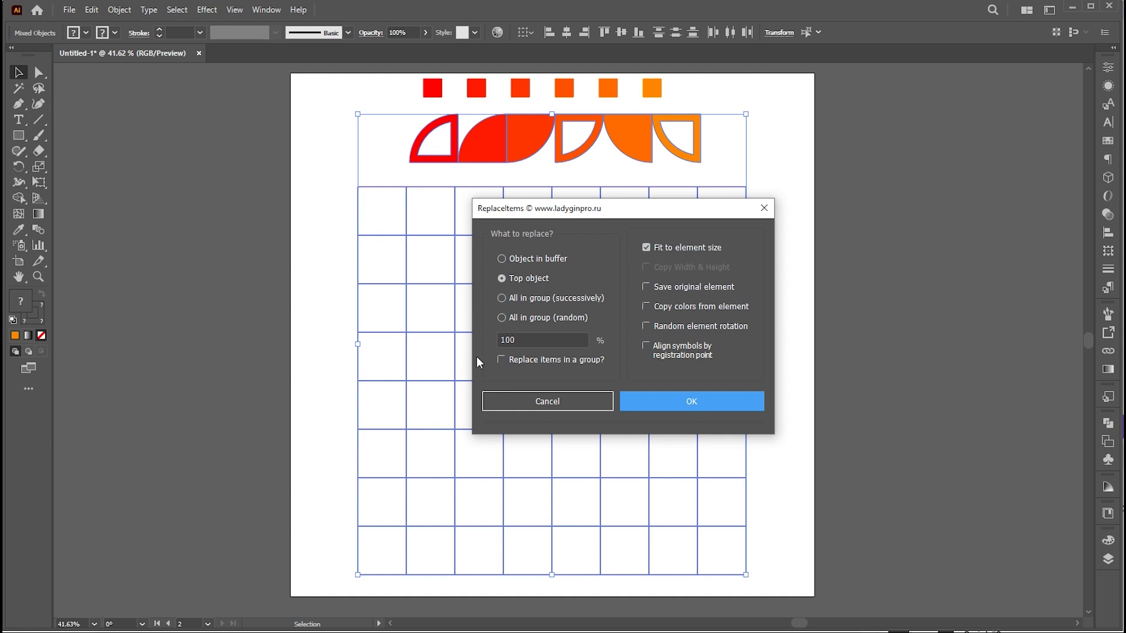
left_click(503, 318)
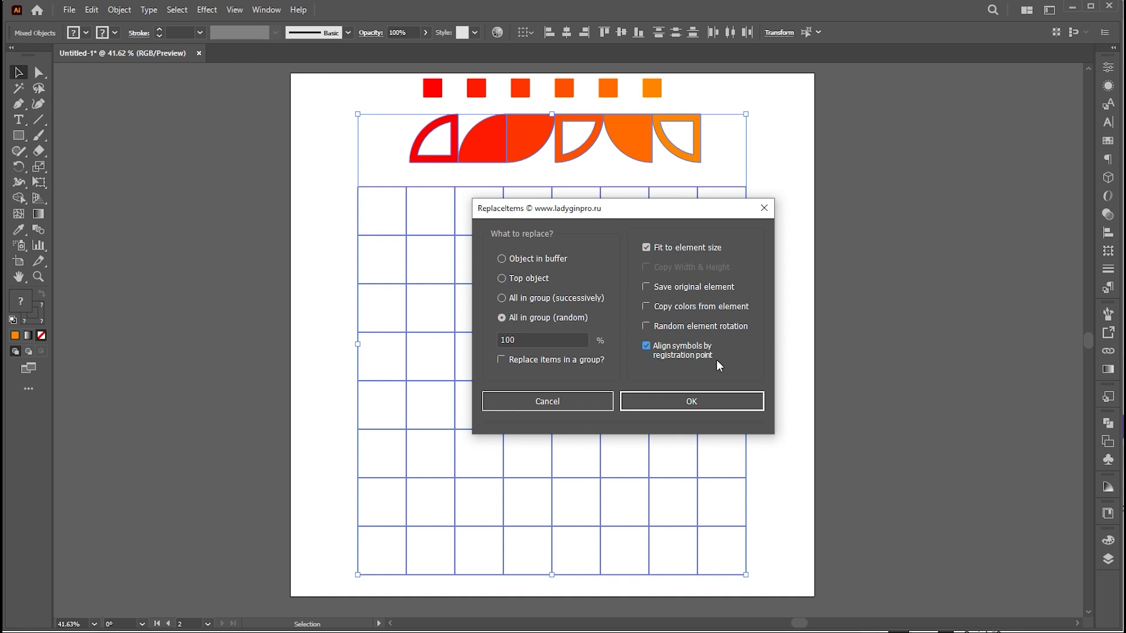
left_click(730, 403)
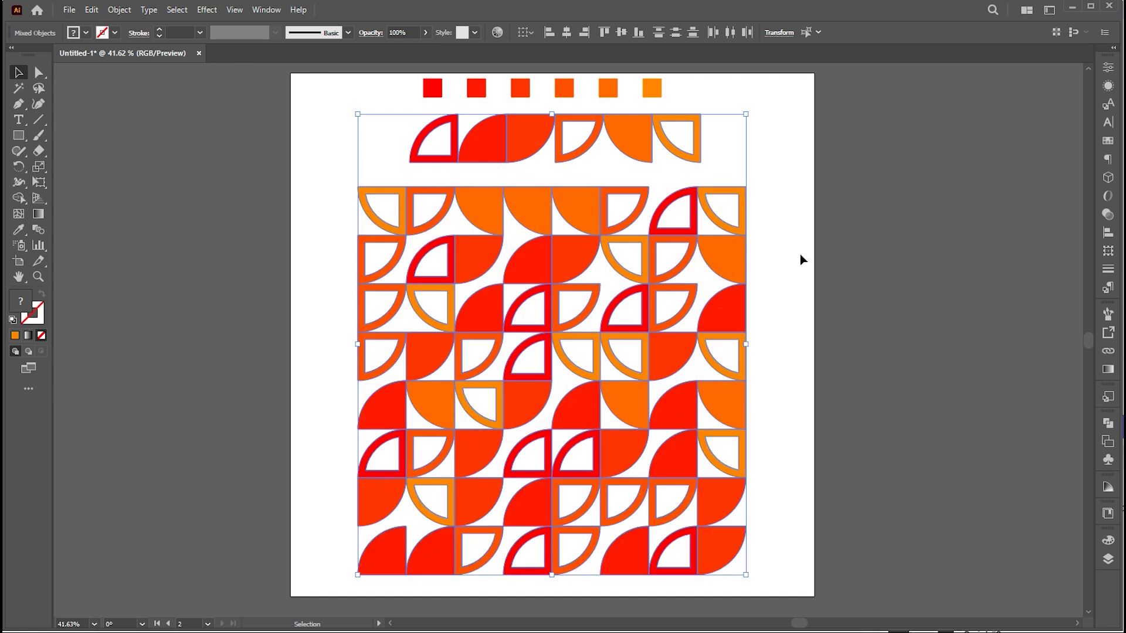
left_click(802, 259)
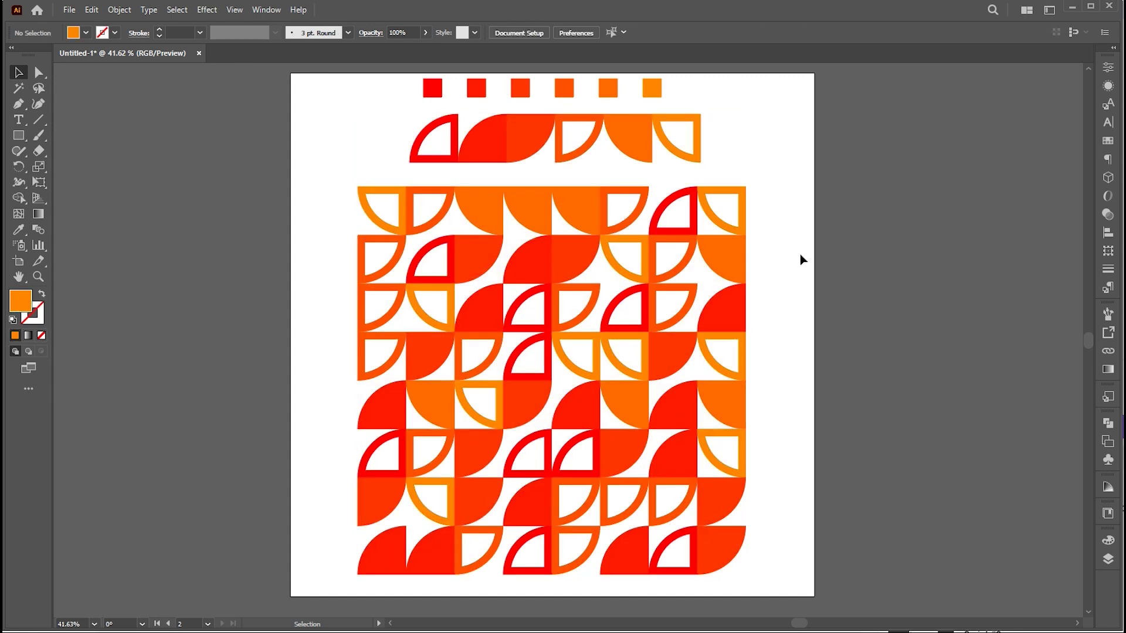
Delete the blended squares and source quarter-circles above the pattern, and move the remaining pattern up on the artboard
left_click_drag(759, 96, 381, 153)
key("Delete")
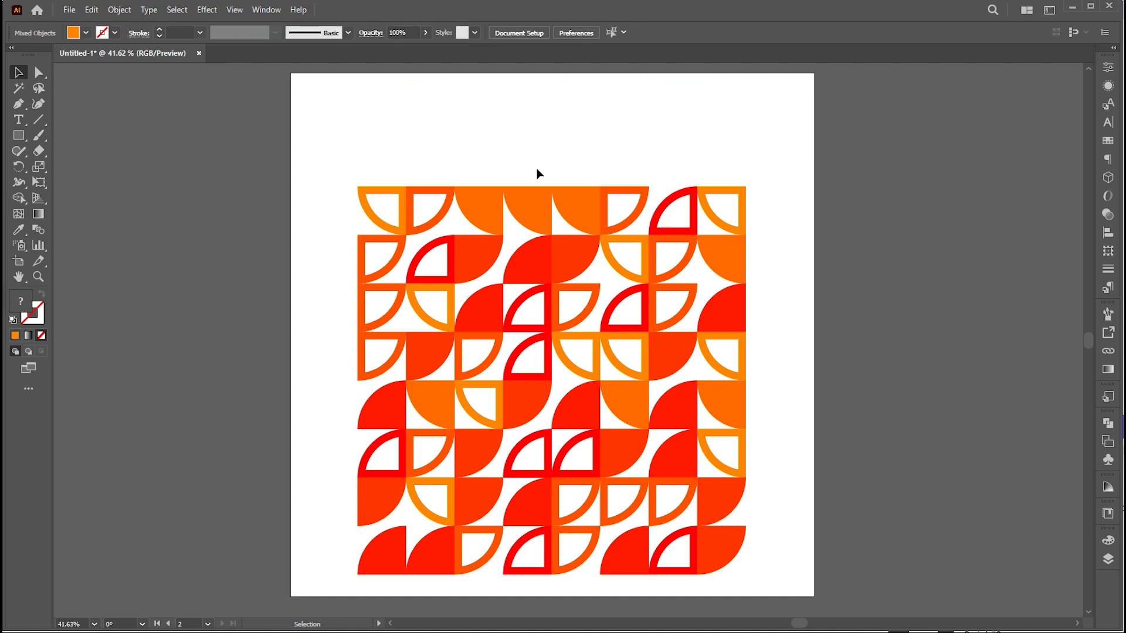
left_click_drag(819, 157, 350, 555)
left_click_drag(451, 503, 472, 452)
Recolor the quarter-circle pattern by rotating its linked colors slightly toward pink on the color wheel
left_click(497, 32)
mouse_move(934, 338)
left_mouse_down()
mouse_move(931, 401)
mouse_move(885, 399)
mouse_move(870, 417)
mouse_move(799, 396)
mouse_move(793, 330)
mouse_move(804, 388)
mouse_move(840, 410)
mouse_move(935, 364)
mouse_move(933, 354)
left_mouse_up()
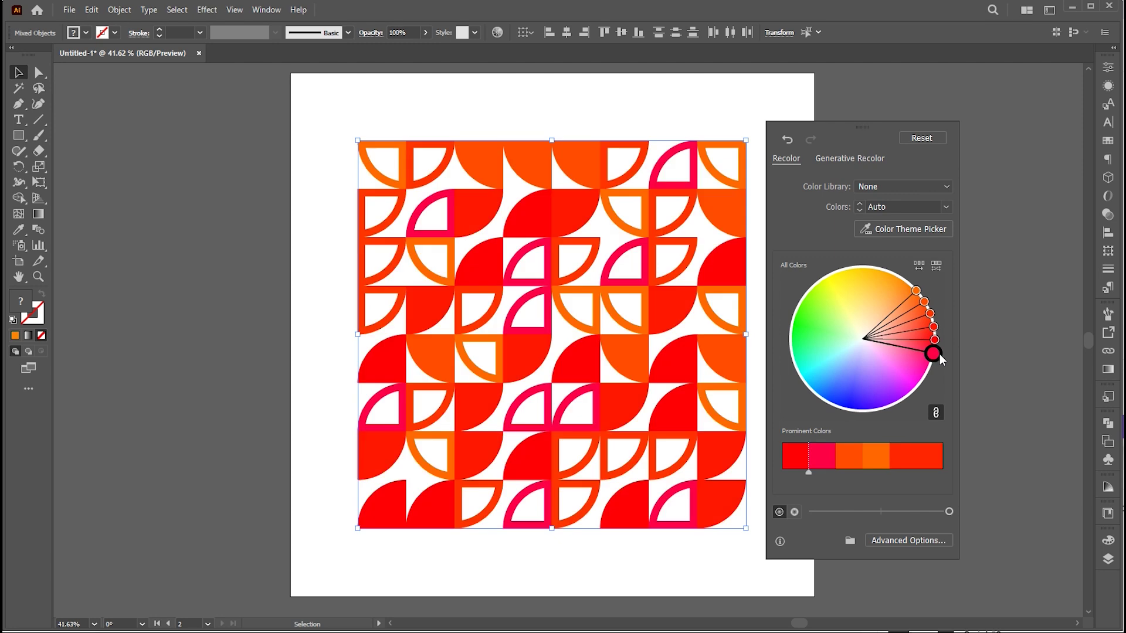
left_click(688, 100)
left_click(689, 101)
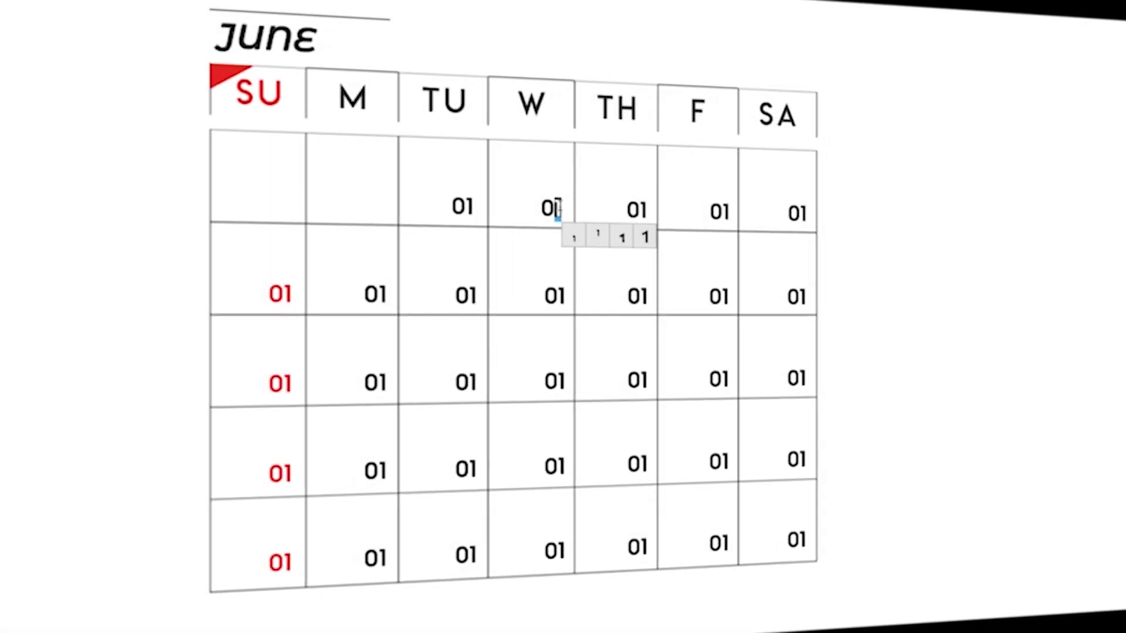
Manually renumber the June calendar's dates after 01 as 02, 03, 04, 05 and 06
type("2")
left_click_drag(639, 208, 649, 208)
type("3")
left_click_drag(721, 211, 809, 213)
type("45")
double_click(277, 293)
type("06")
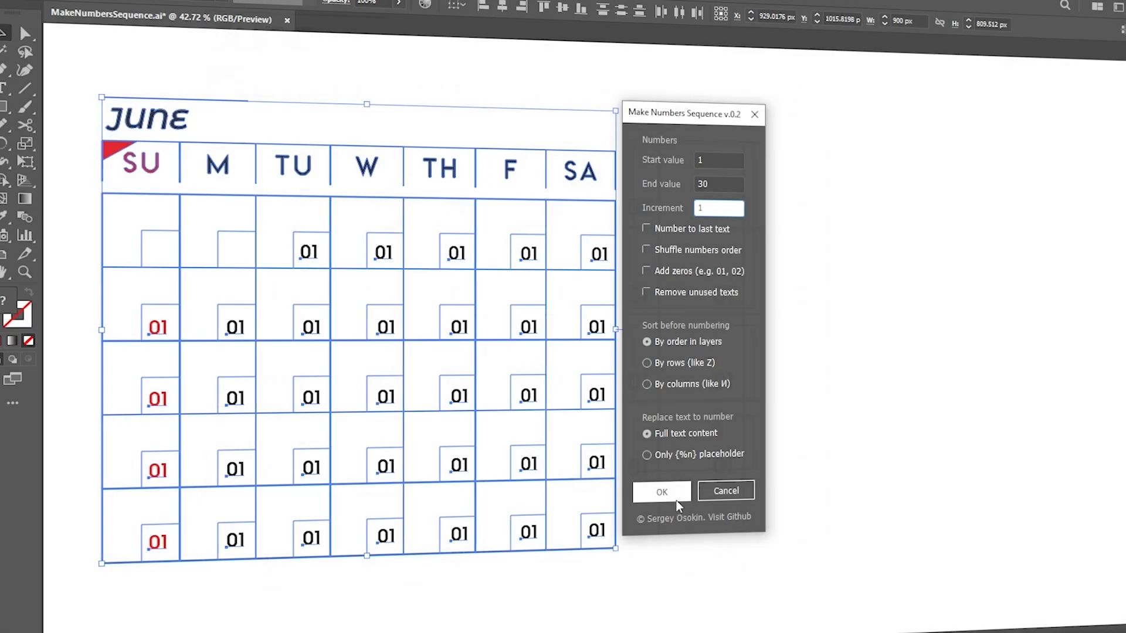
Run Make Numbers Sequence on the apples with Full text content and on the option banners with Only {%n} placeholder, adding zeros and numbering to the last text
left_click(669, 493)
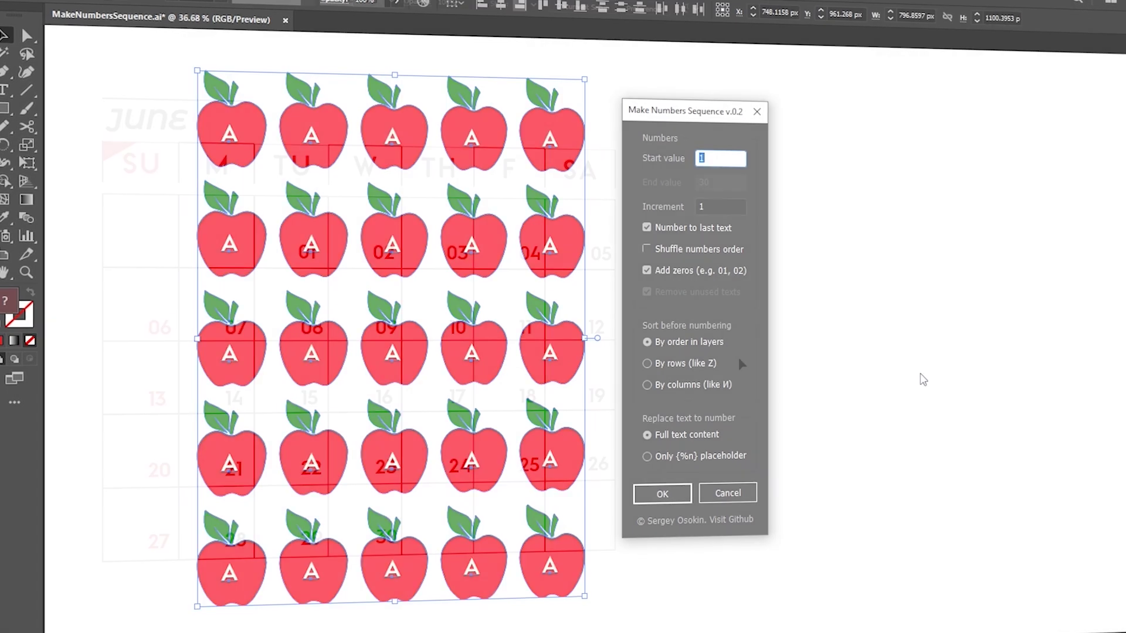
left_click(662, 493)
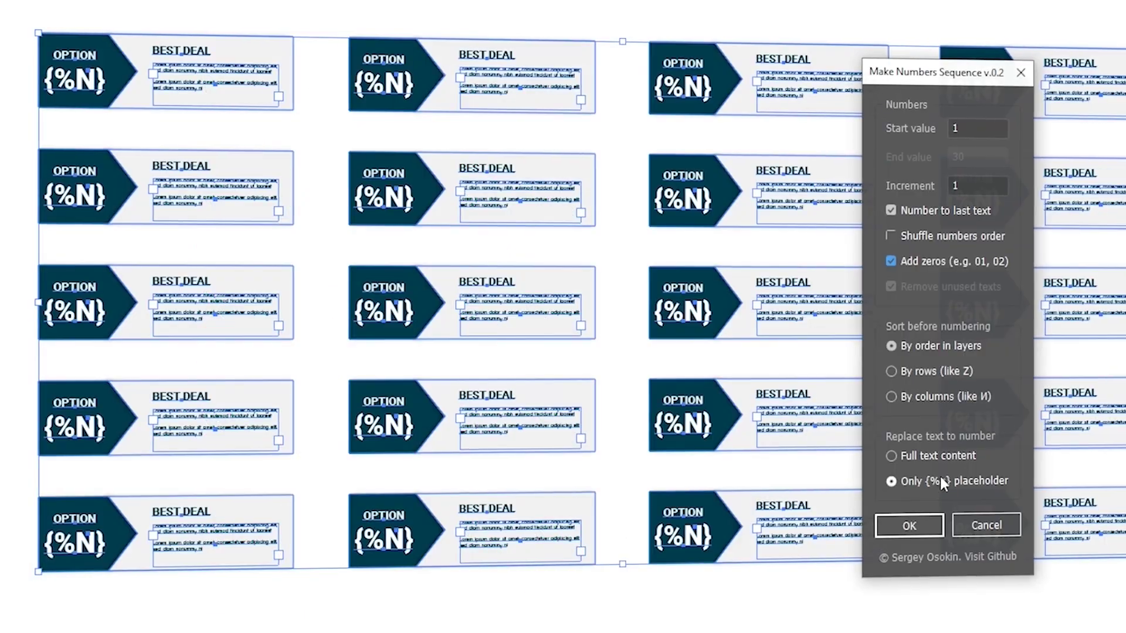
left_click(924, 531)
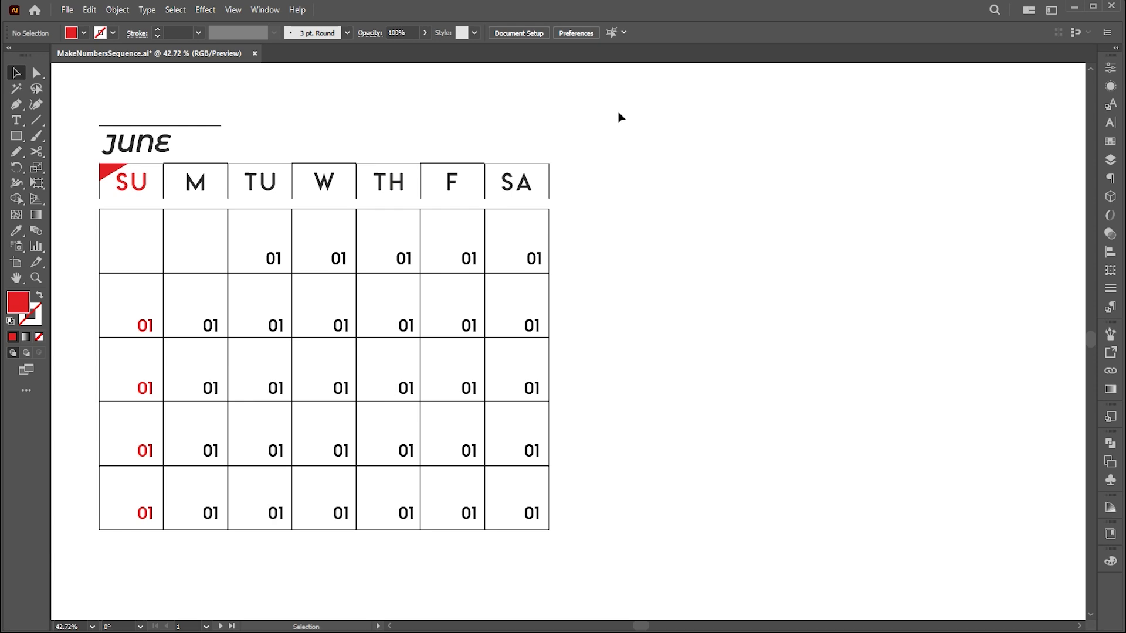
Number the June calendar's dates from 1 to 30 in increments of 1 with the MakeNumbersSequence script
left_click_drag(621, 109, 81, 539)
left_click(67, 10)
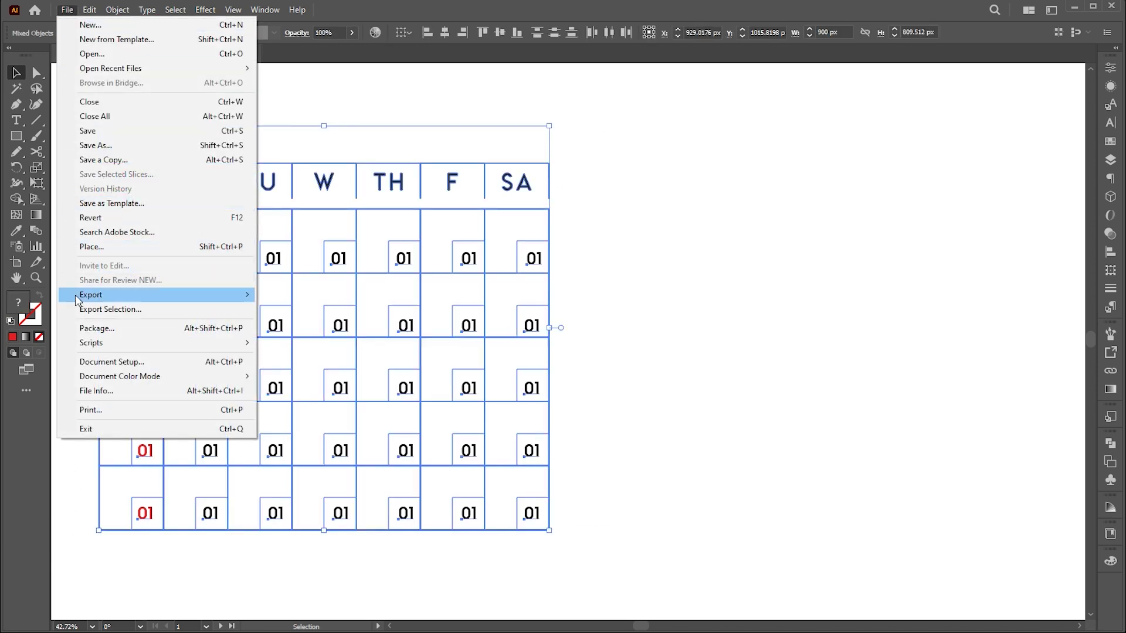
mouse_move(105, 342)
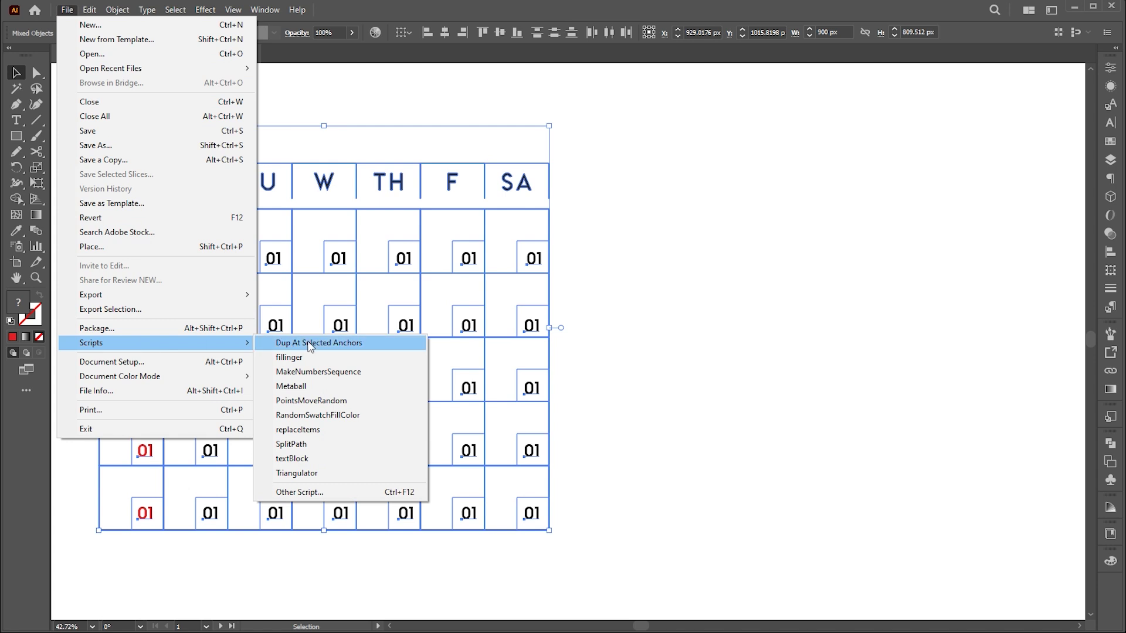
left_click(301, 373)
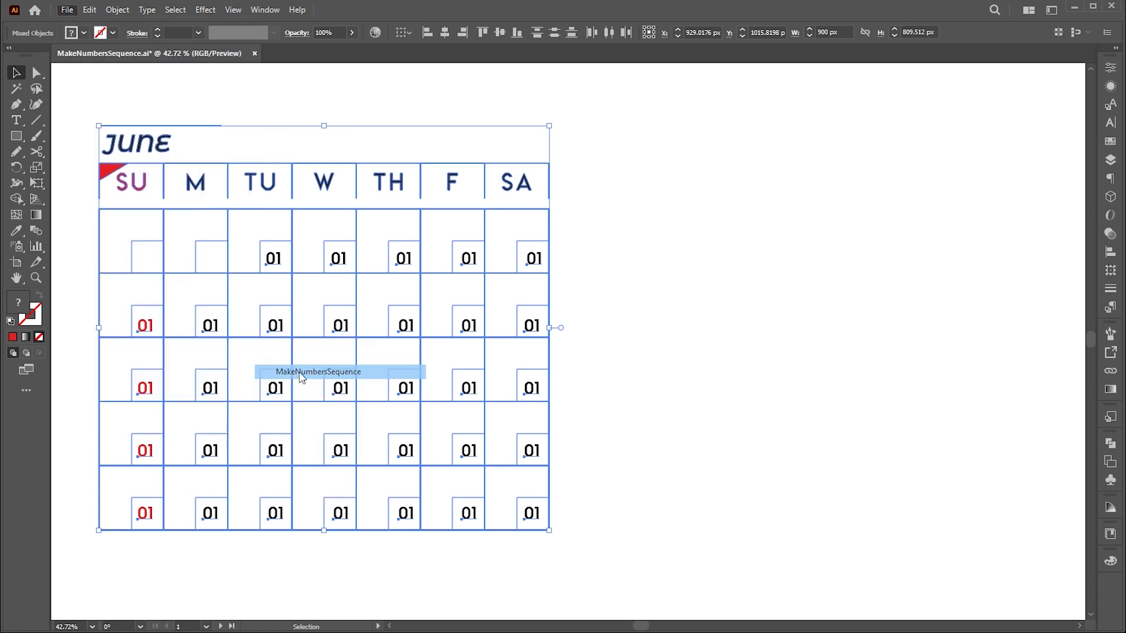
left_click(643, 192)
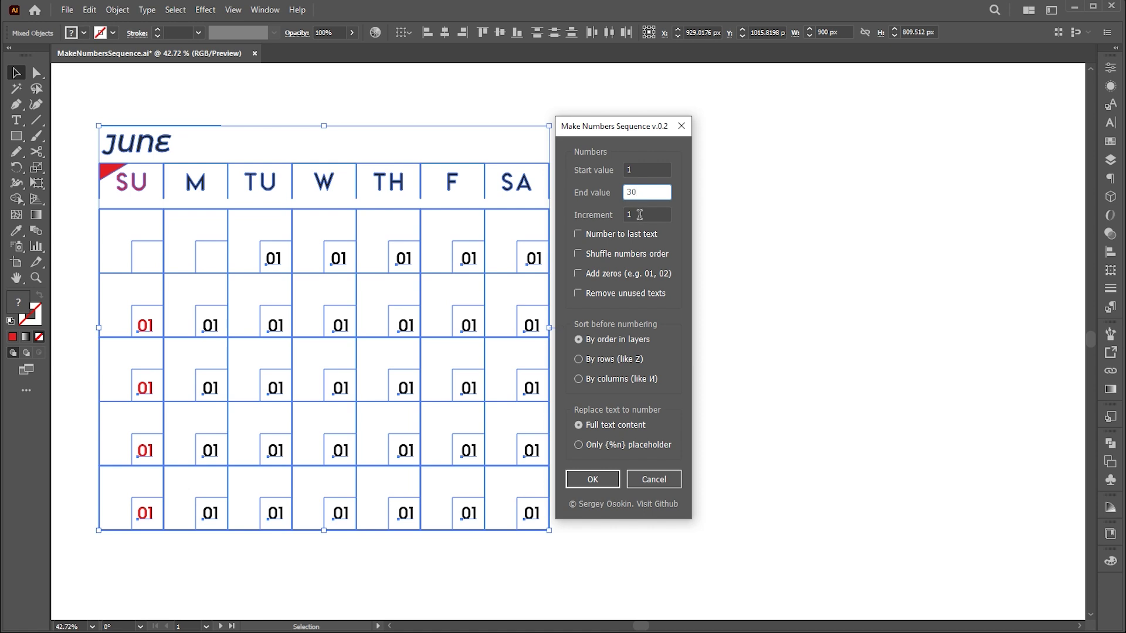
left_click(639, 214)
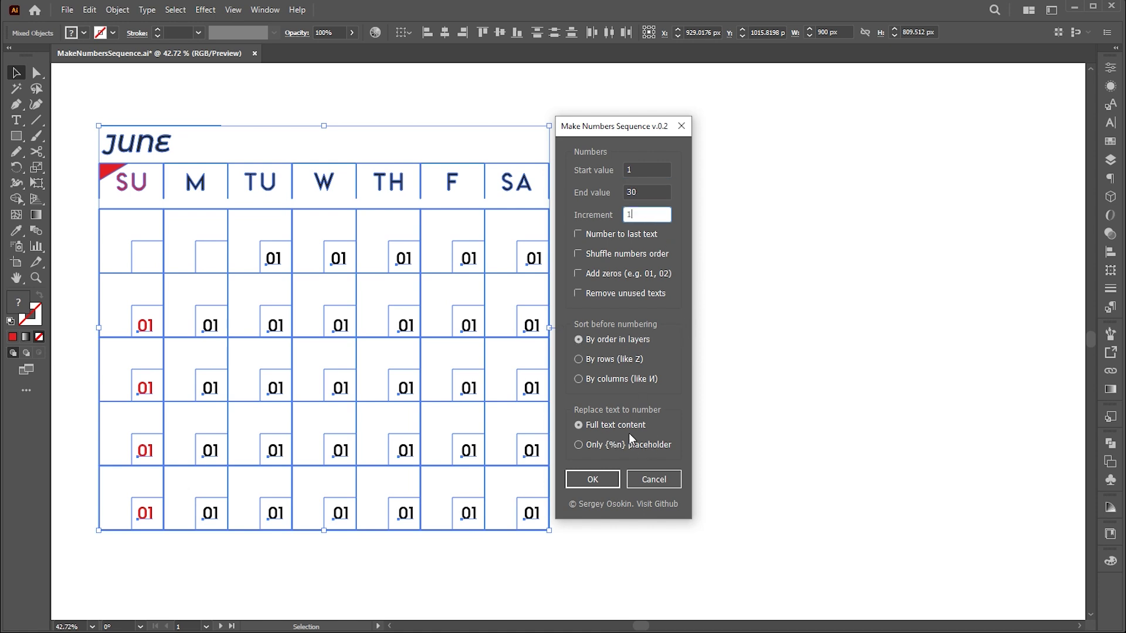
left_click(593, 479)
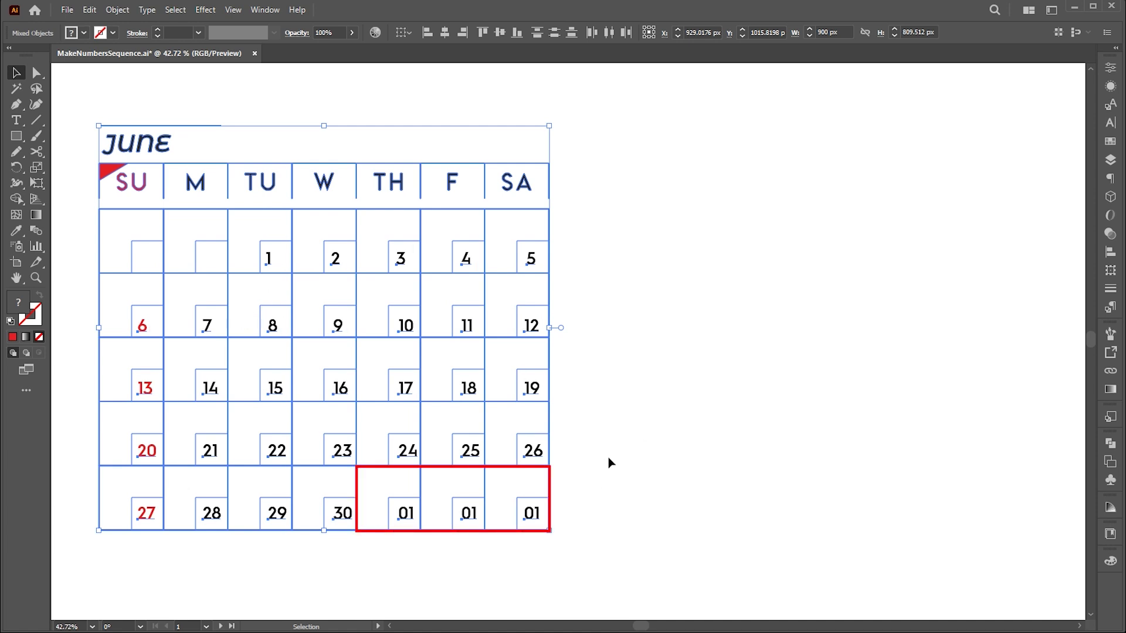
Rerun the number sequence script on the calendar with Remove unused texts enabled
key("ctrl+F12")
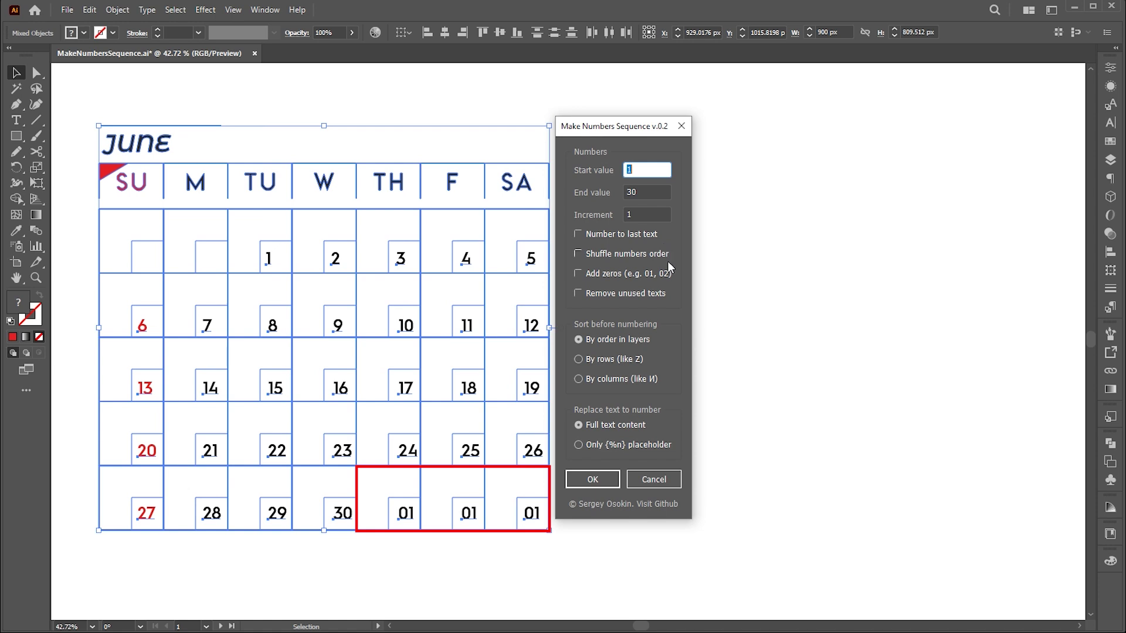
left_click(578, 293)
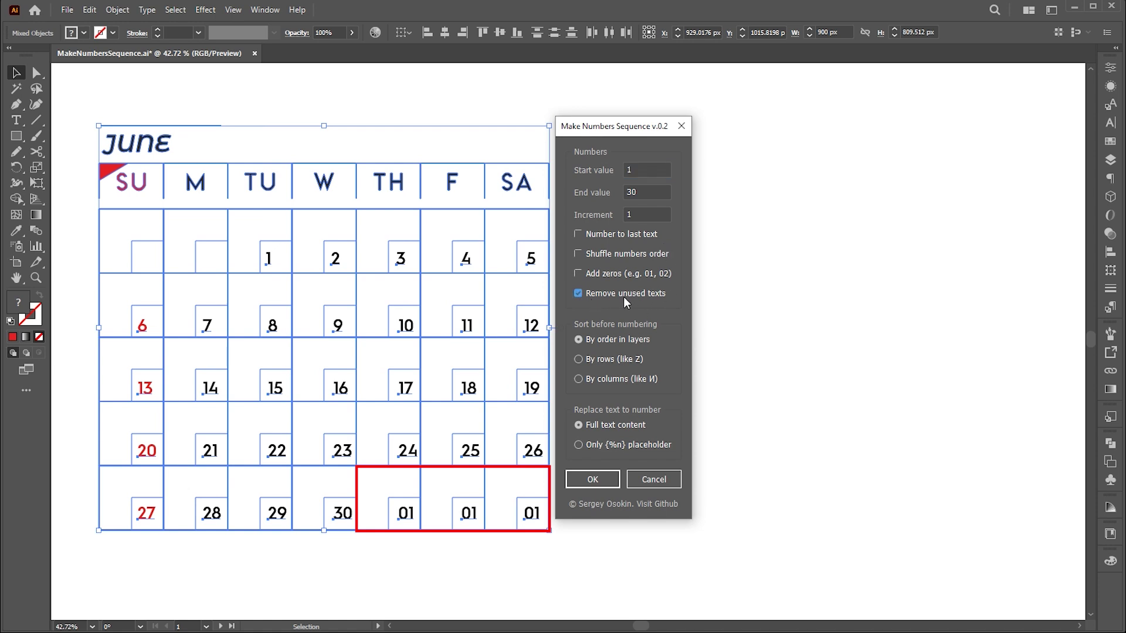
left_click(592, 479)
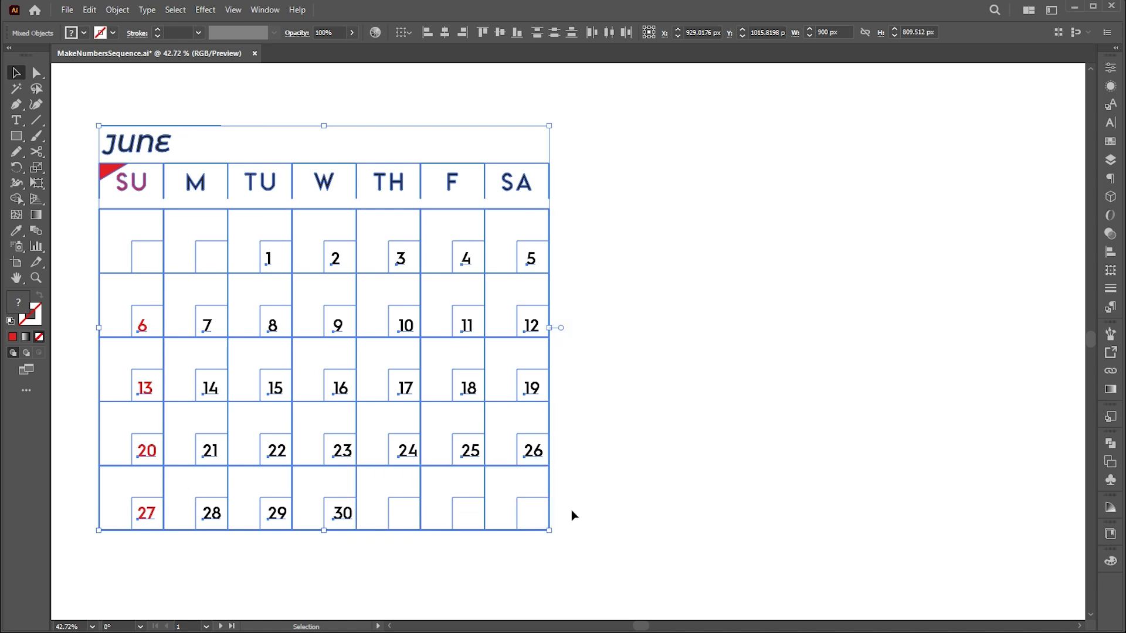
Renumber the calendar dates with Add zeros enabled alongside Remove unused texts, and deselect the calendar
key("F5")
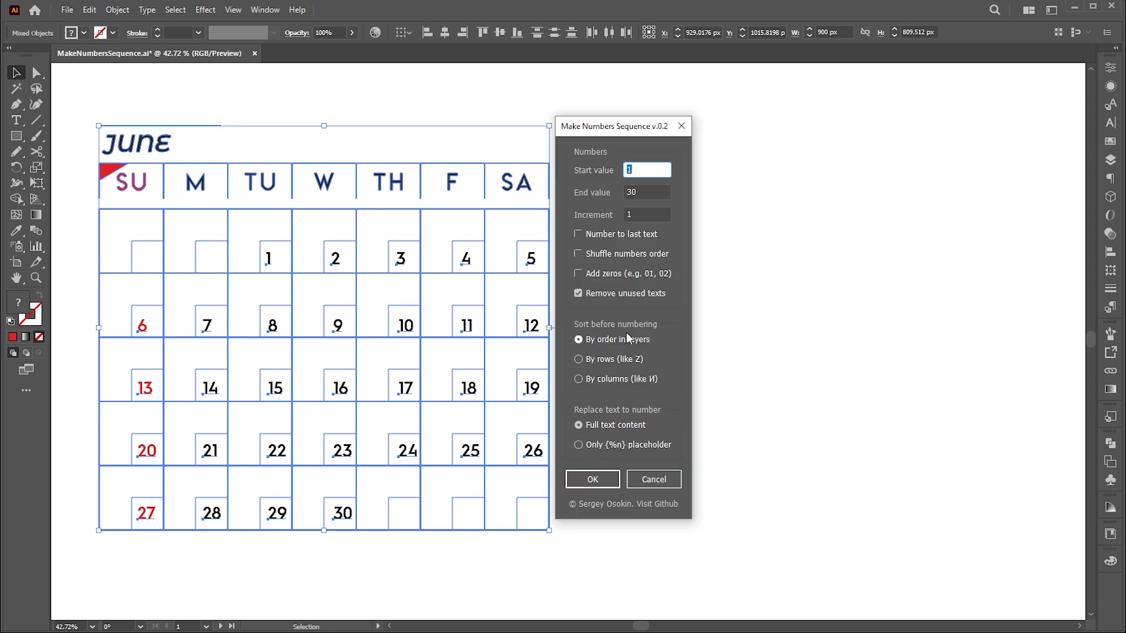
left_click(579, 274)
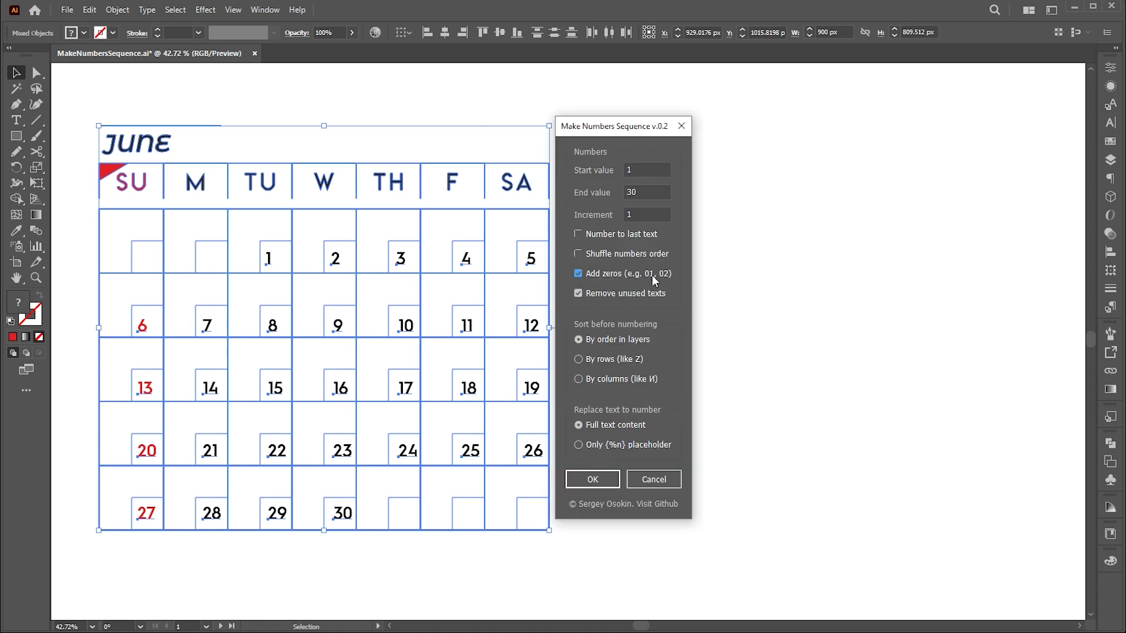
left_click(592, 479)
left_click(663, 356)
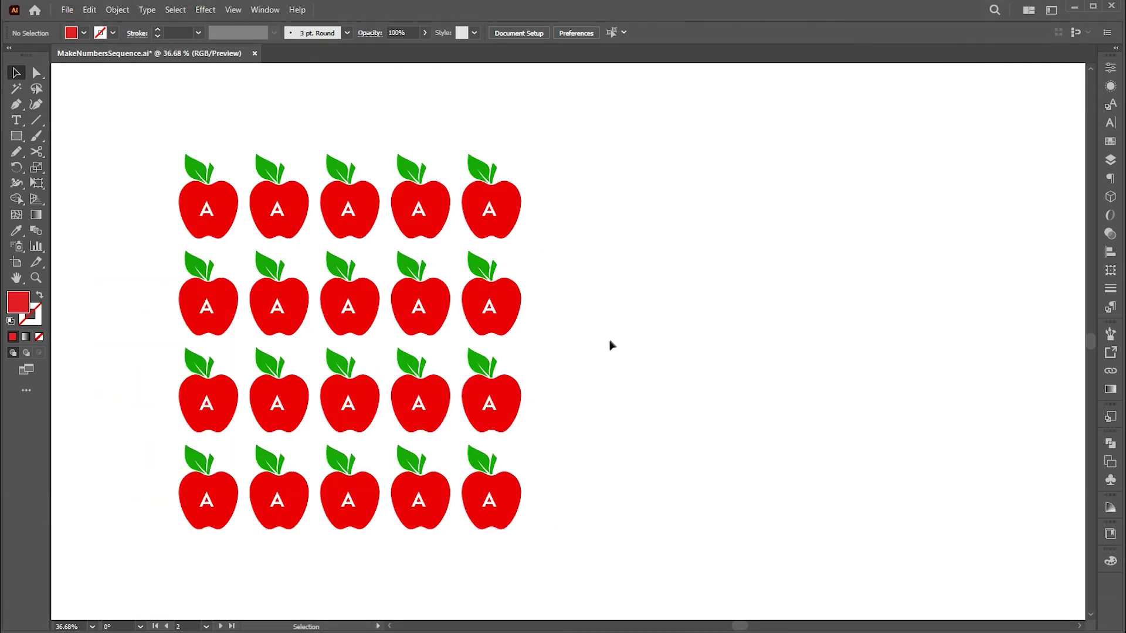
Number the four rows of apples from 1 to the last text with leading zeros using MakeNumbersSequence, and undo the numbering
left_click_drag(617, 127, 174, 520)
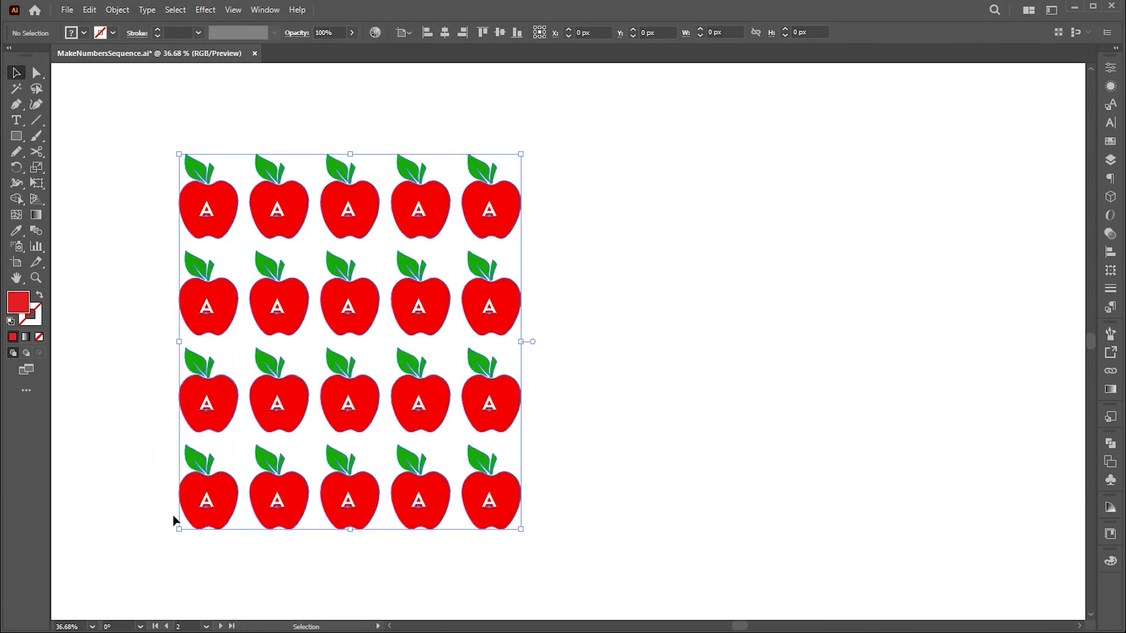
left_click(67, 9)
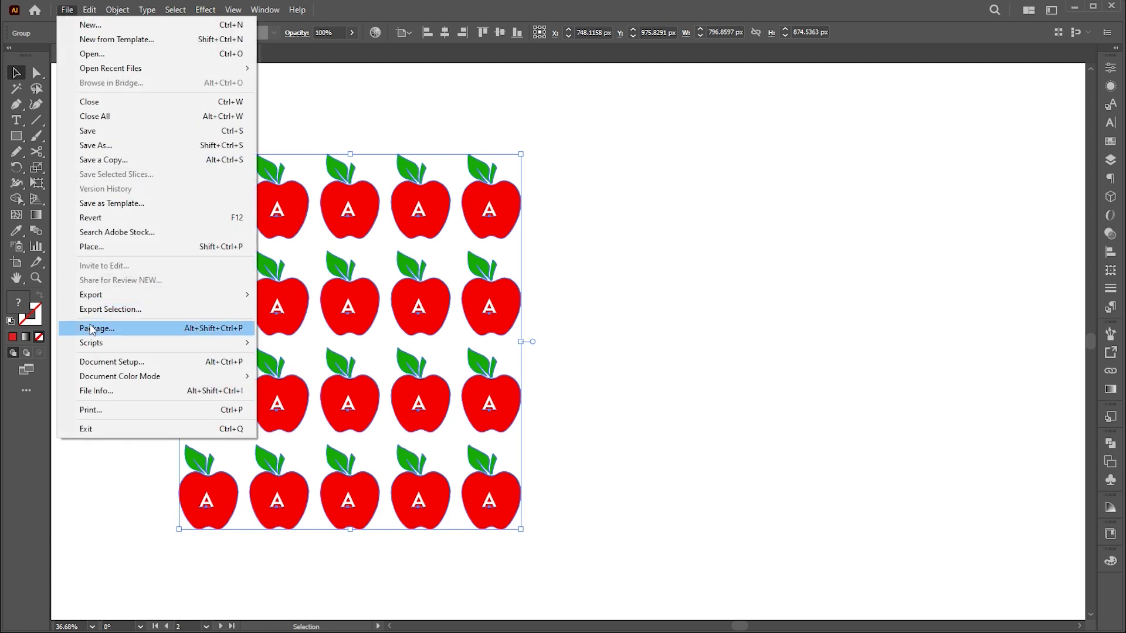
mouse_move(93, 343)
left_click(347, 380)
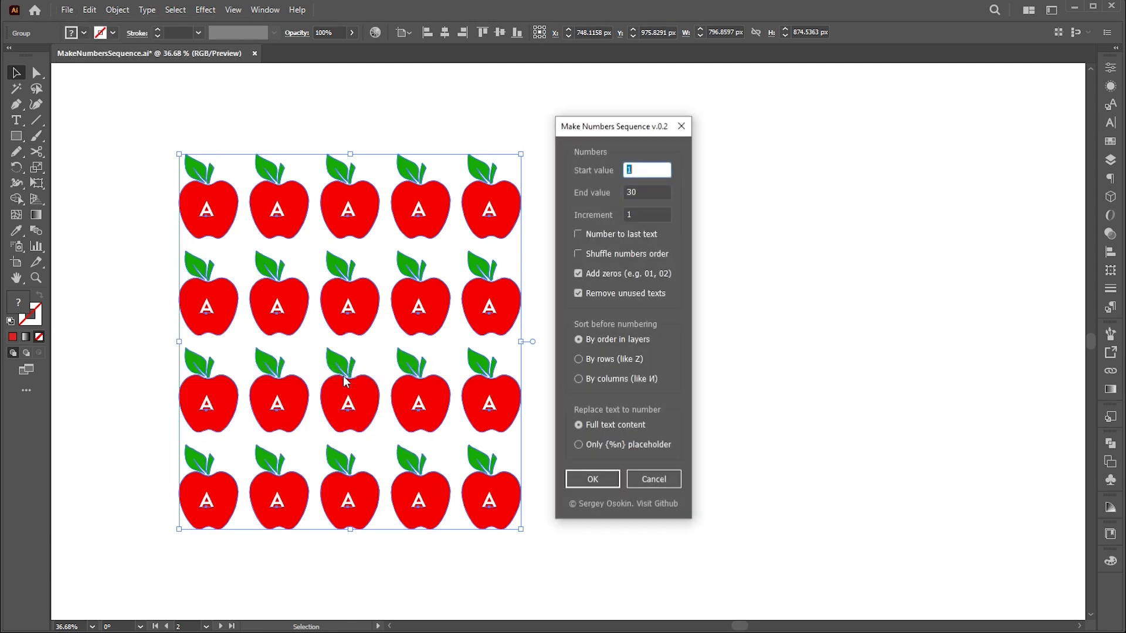
left_click_drag(643, 129, 704, 130)
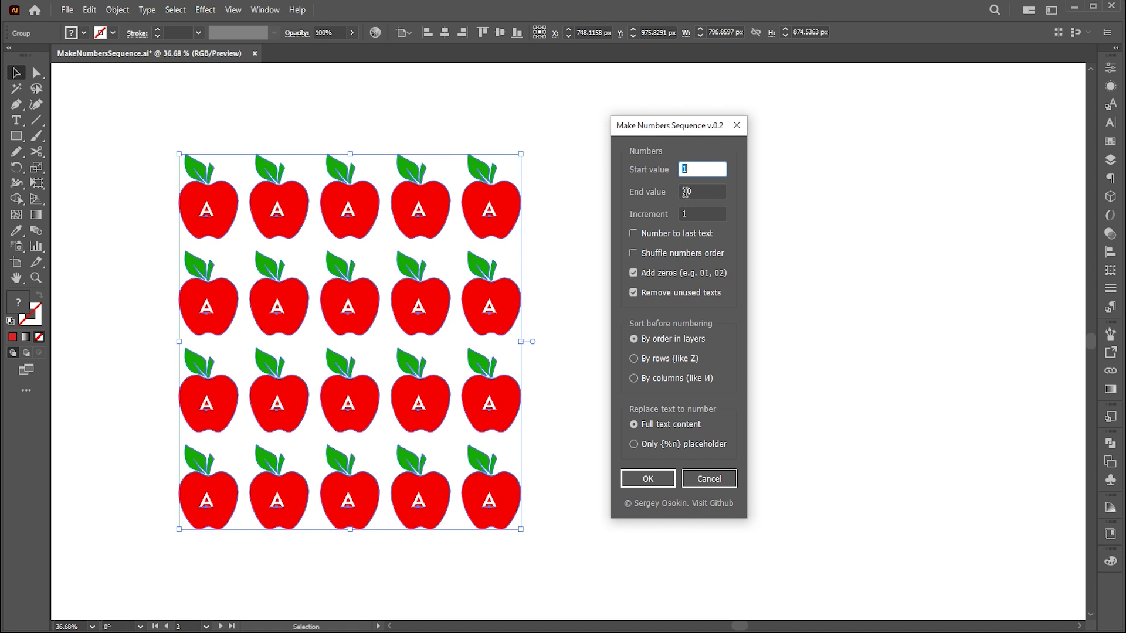
left_click(633, 234)
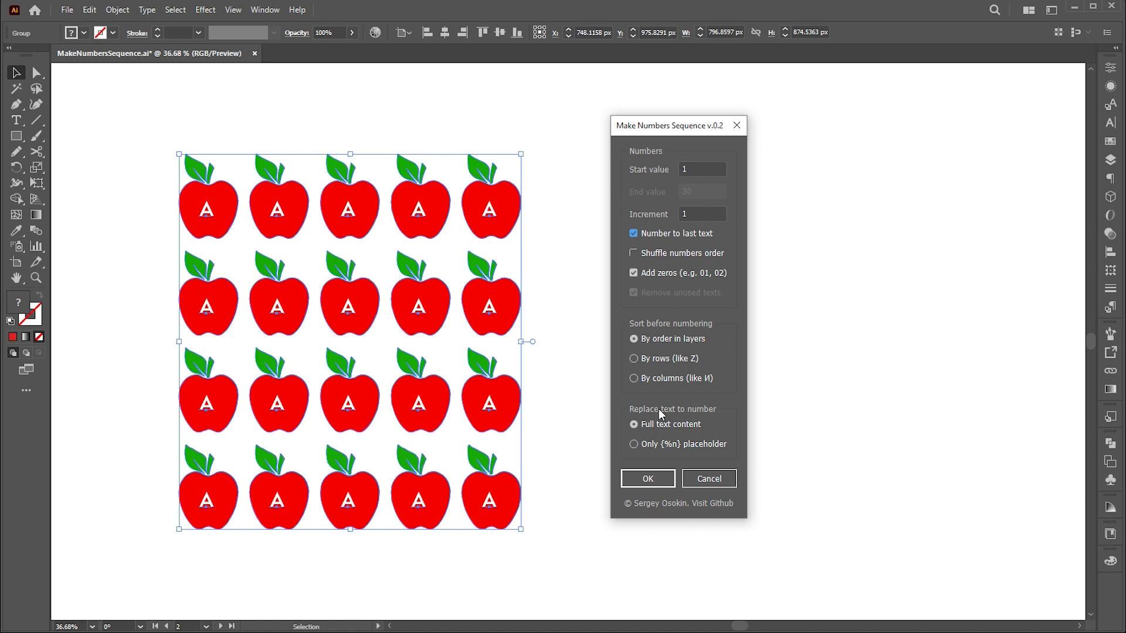
left_click(647, 480)
left_click(613, 351)
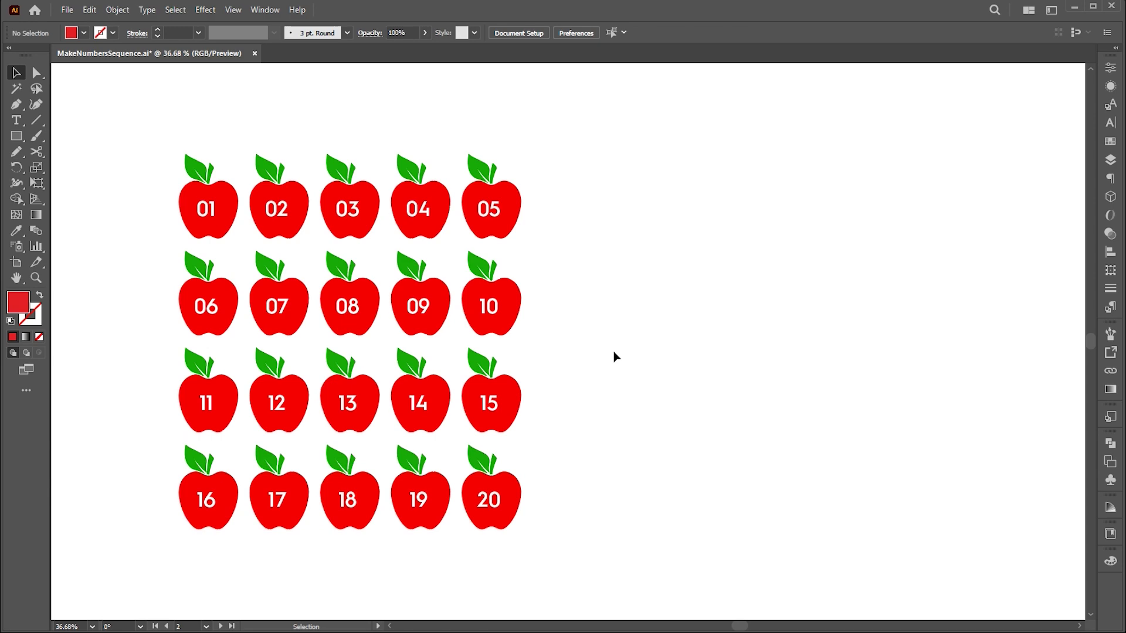
key("ctrl+z")
left_click(568, 417)
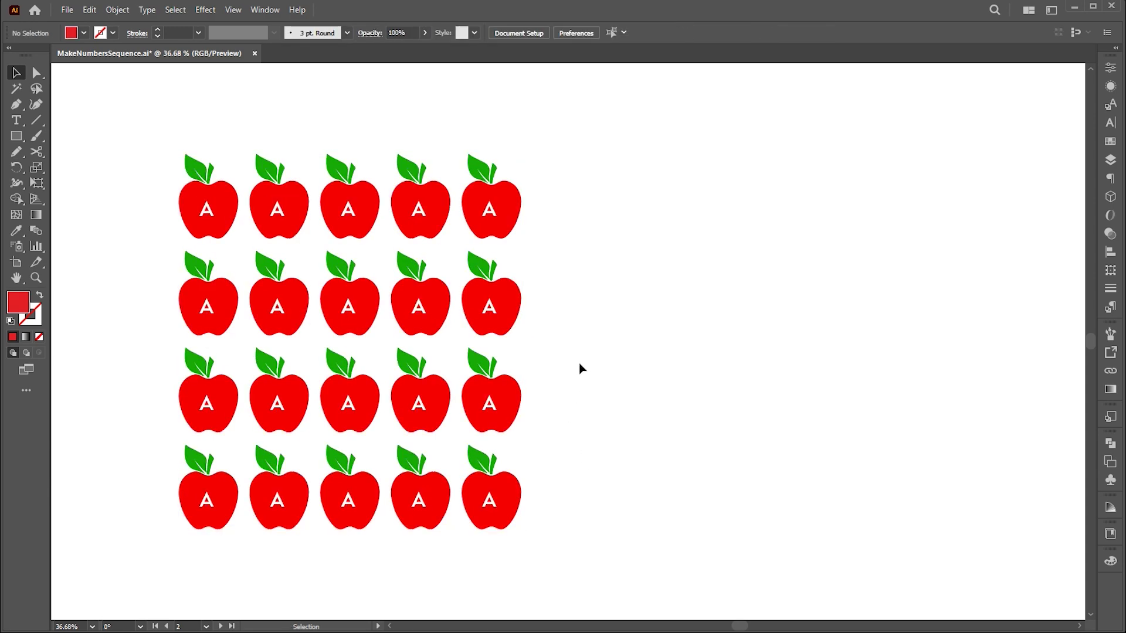
Move the apples up and duplicate the last row below to make a fifth row of five apples
left_click(469, 405)
left_click_drag(509, 387, 503, 341)
key("v")
left_click_drag(578, 392, 153, 493)
left_click_drag(284, 432, 340, 516)
Number all five rows of apples from 1 in increments of 1 with Number to last text and Add zeros enabled
left_click(587, 110)
left_click_drag(588, 110, 152, 569)
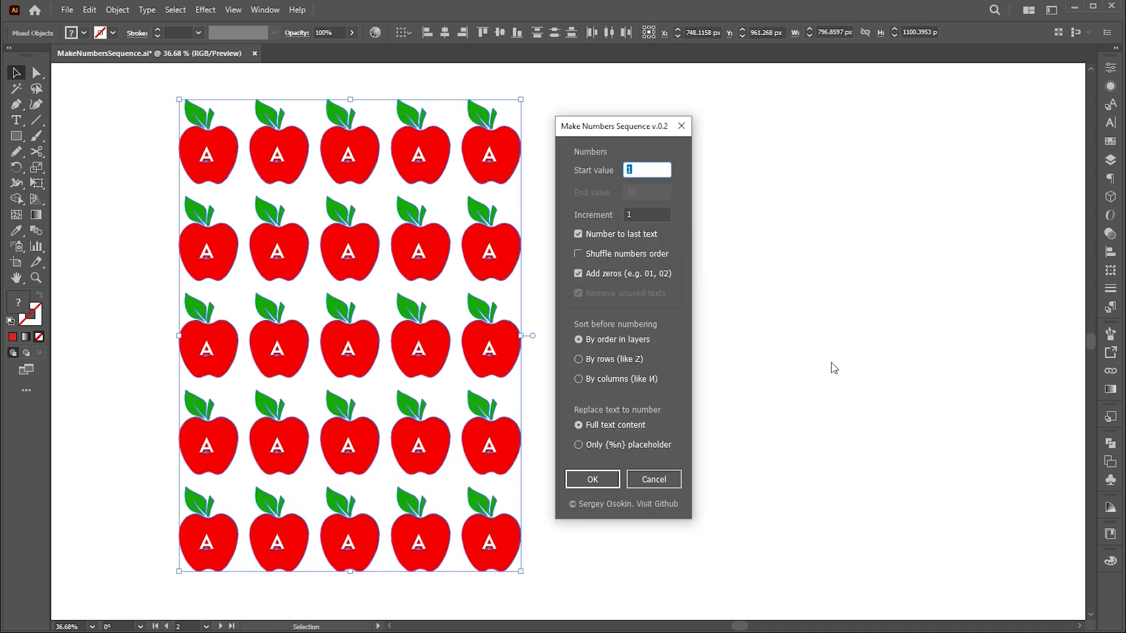
left_click(609, 479)
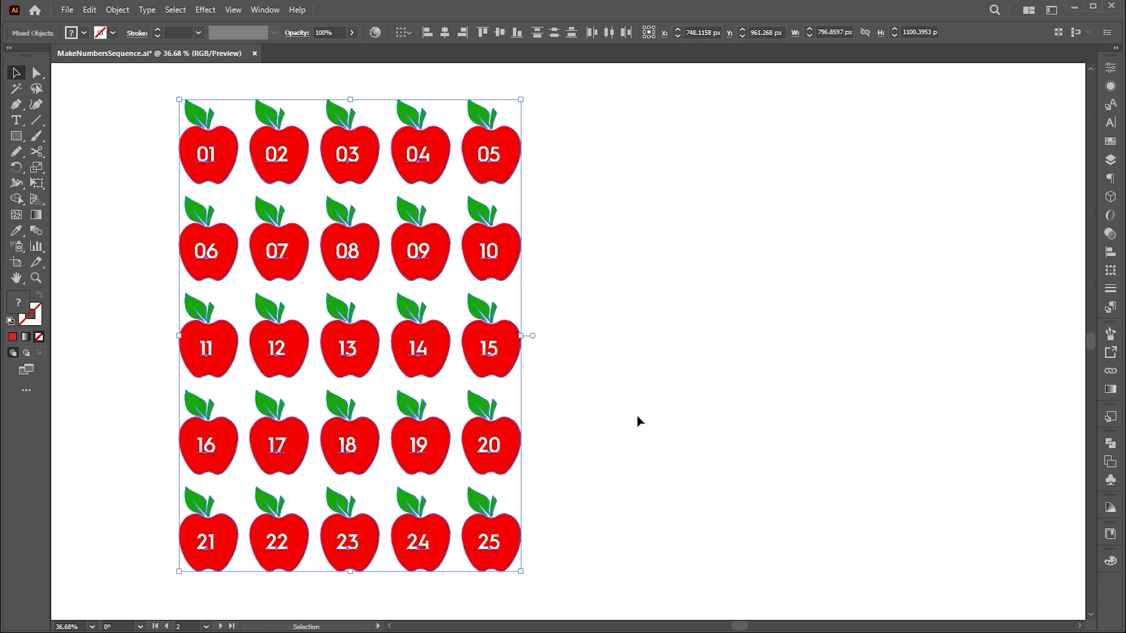
Renumber all five rows of apples from 1 with Shuffle numbers order enabled alongside Number to last text and Add zeros
key("ctrl+a")
key("ctrl+F12")
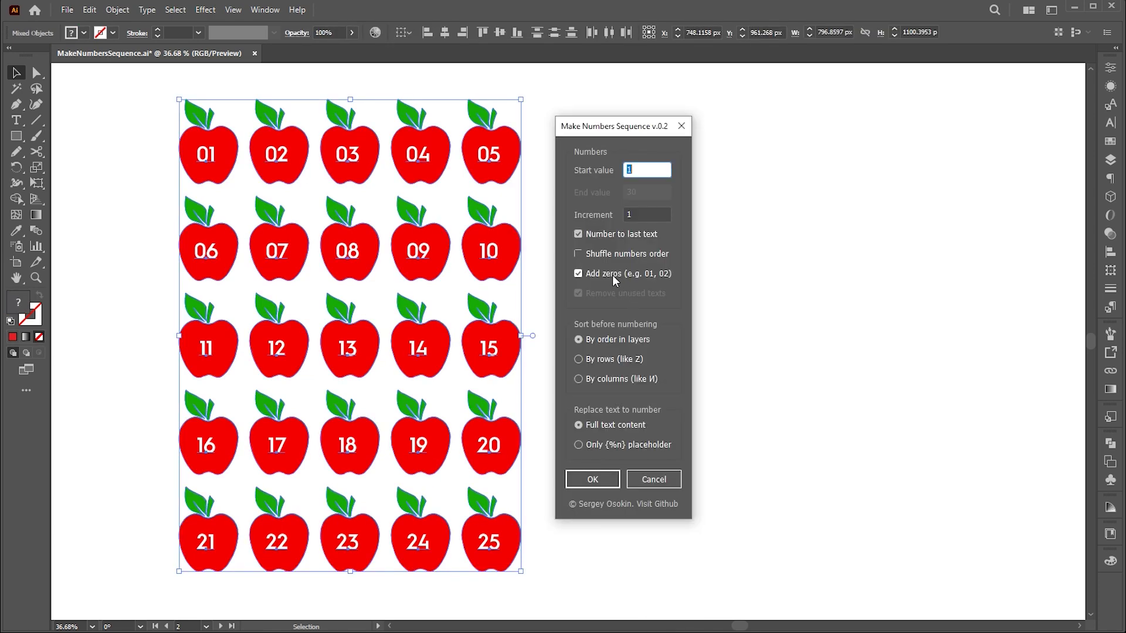
left_click(577, 253)
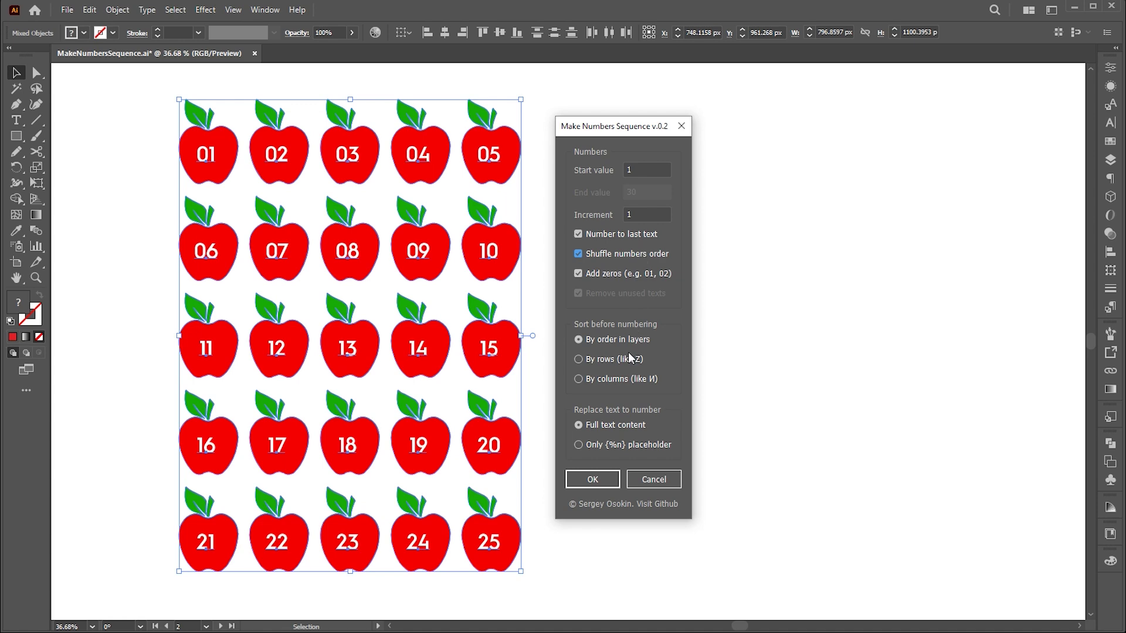
left_click(592, 479)
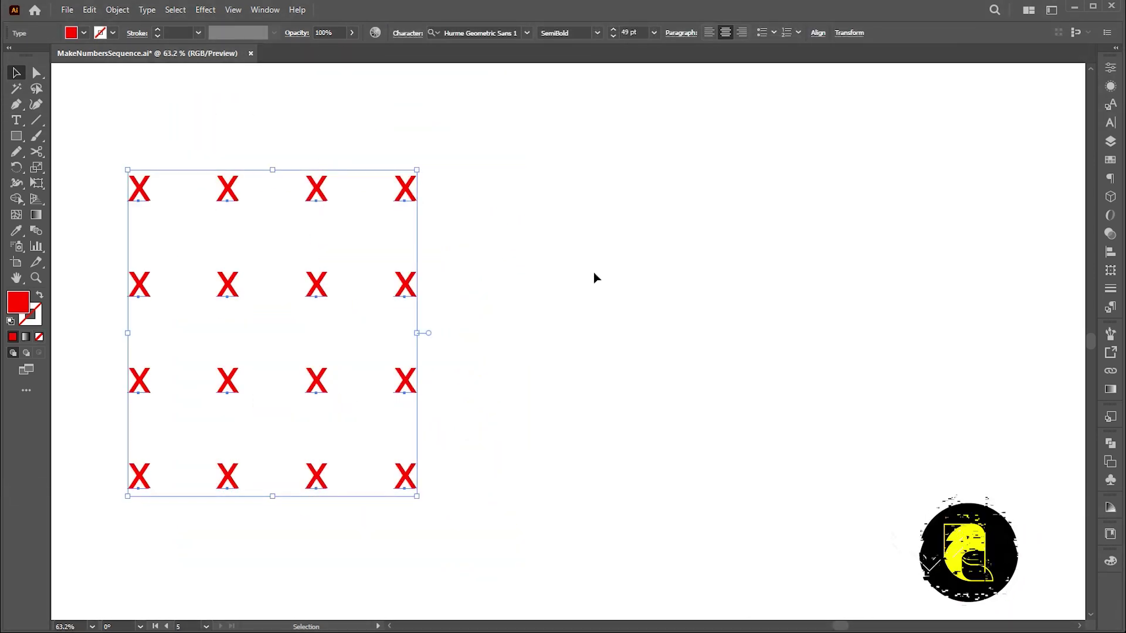
Show the layer list with the individual X texts directly beside the X grid on the canvas
left_click(1110, 141)
left_click_drag(973, 62, 496, 187)
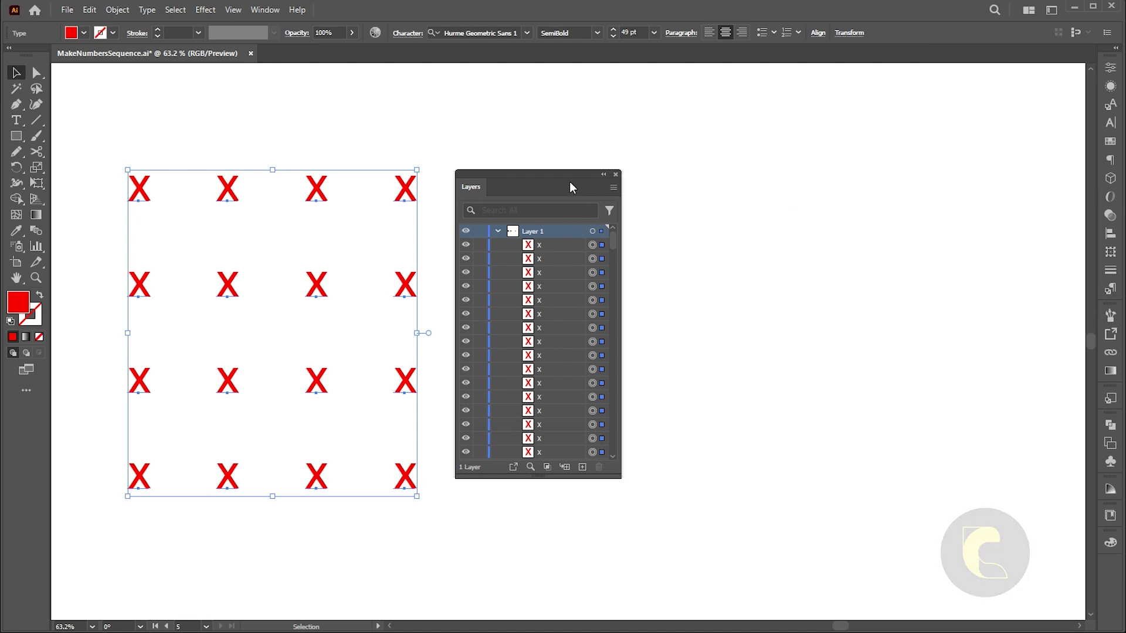
left_click_drag(571, 186, 552, 181)
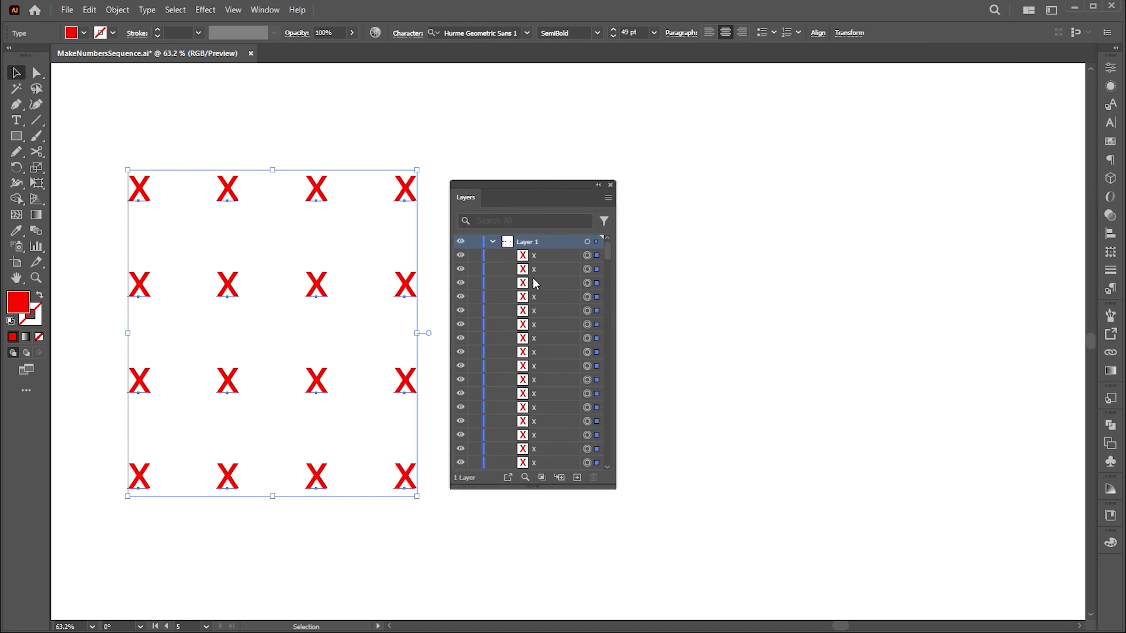
Number the X grid from 1 to the last text with leading zeros, sorted by order in layers, using MakeNumbersSequence
left_click(68, 10)
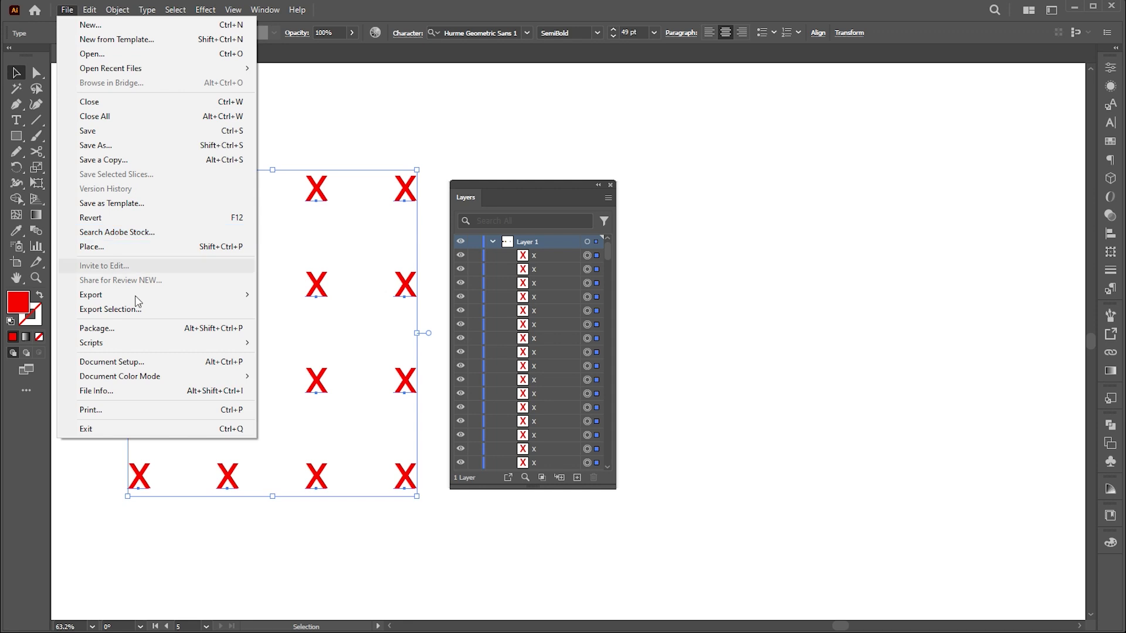
mouse_move(222, 344)
left_click(364, 372)
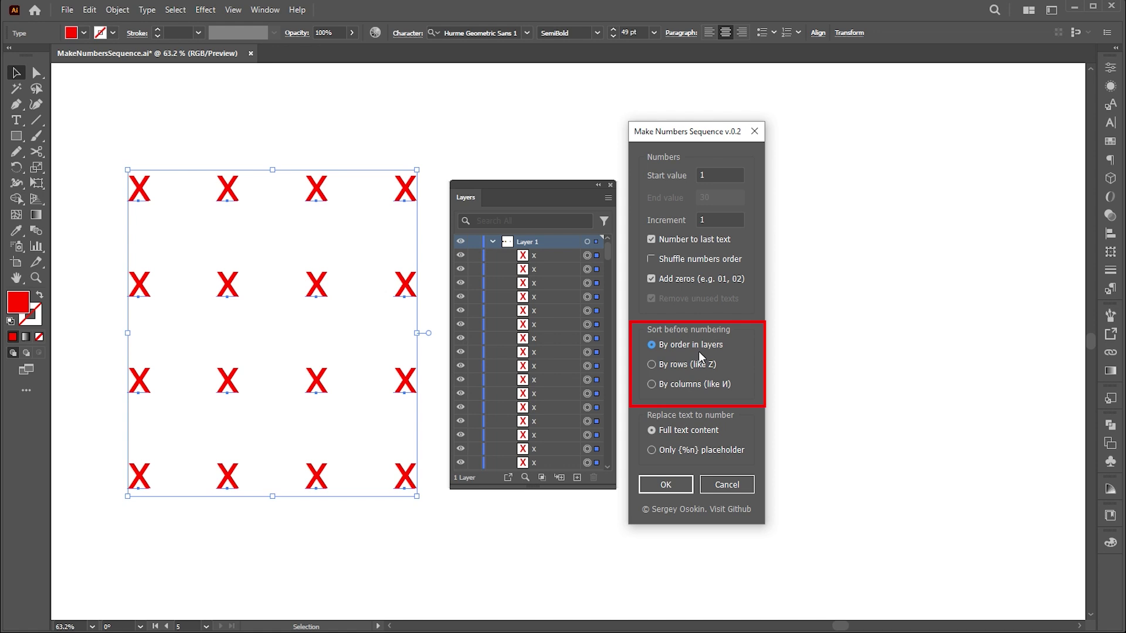
left_click(664, 484)
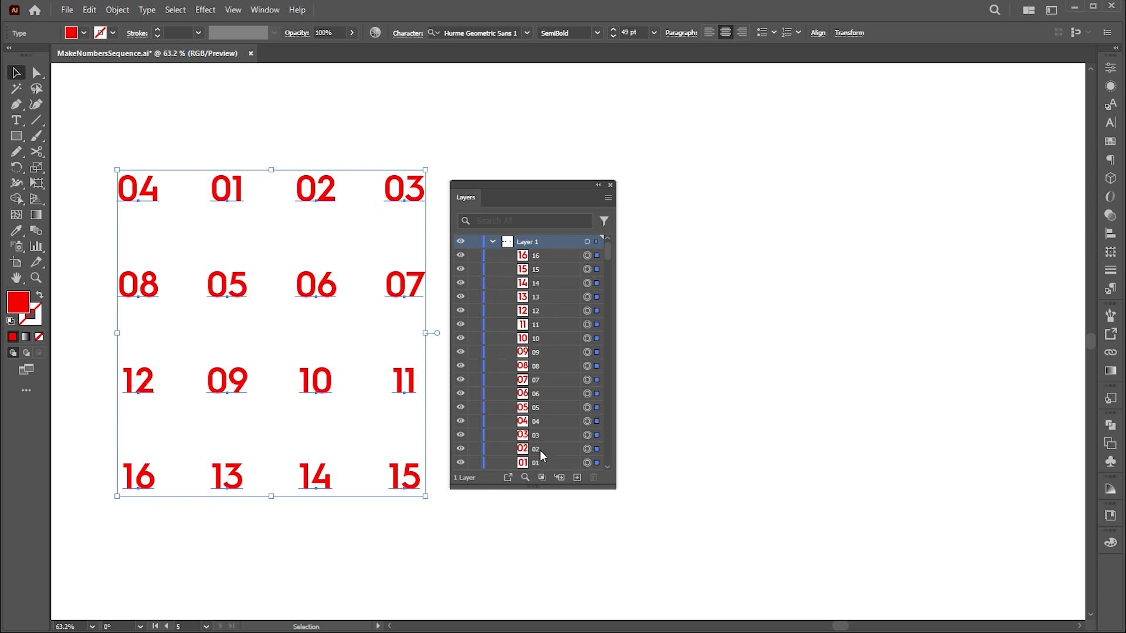
Renumber the four-by-four grid sorted by rows (like Z), and renumber it sorted by columns (like И)
key("F5")
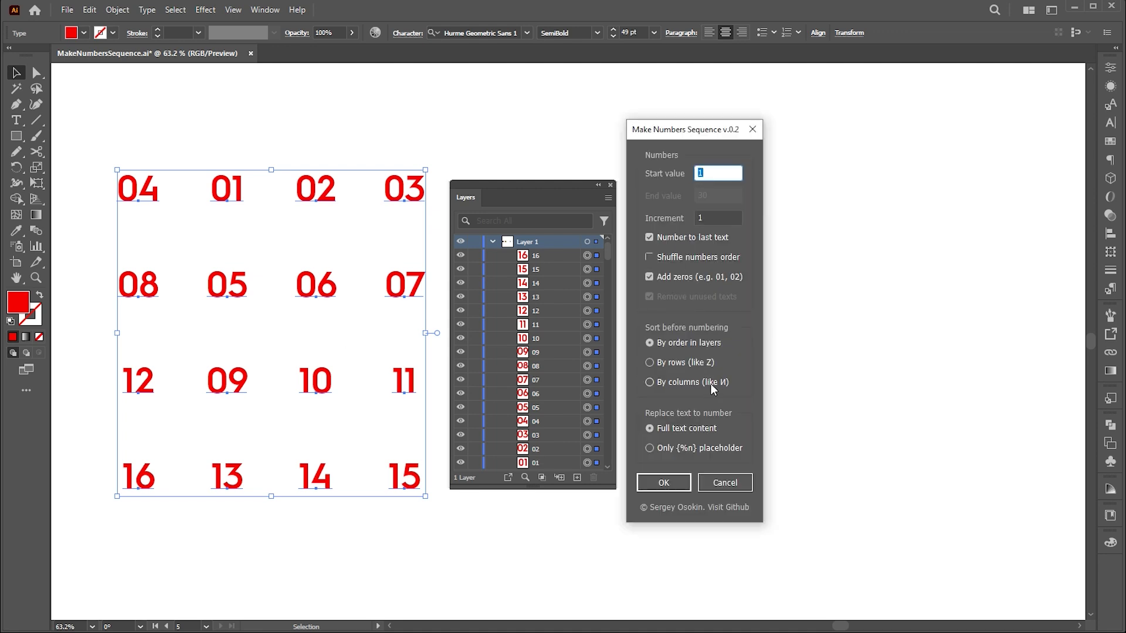
left_click(650, 363)
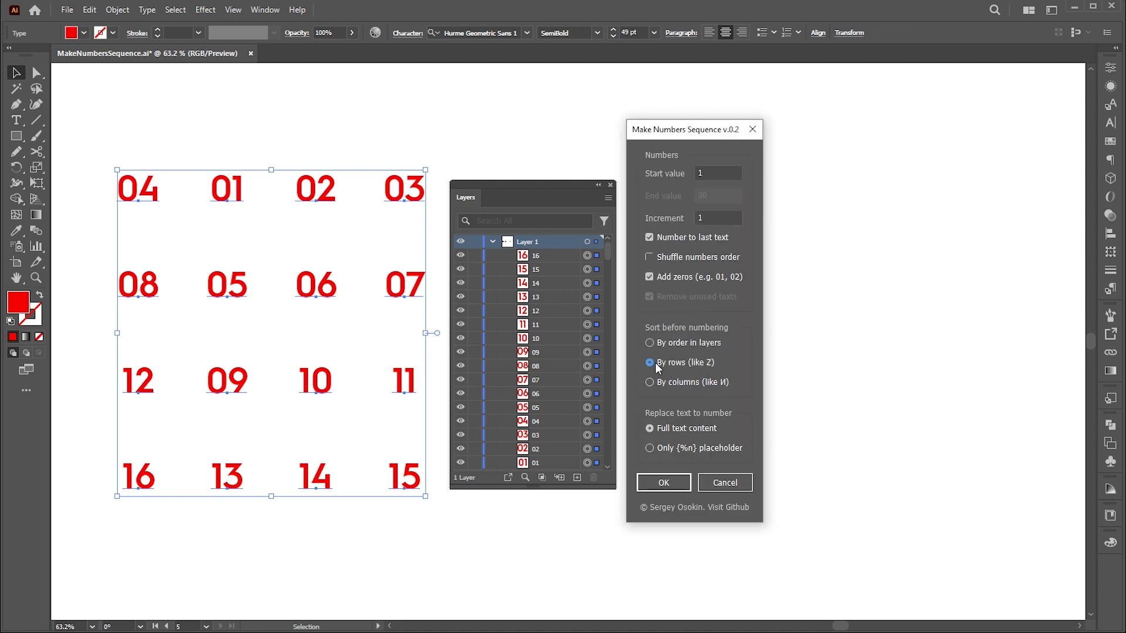
left_click(664, 483)
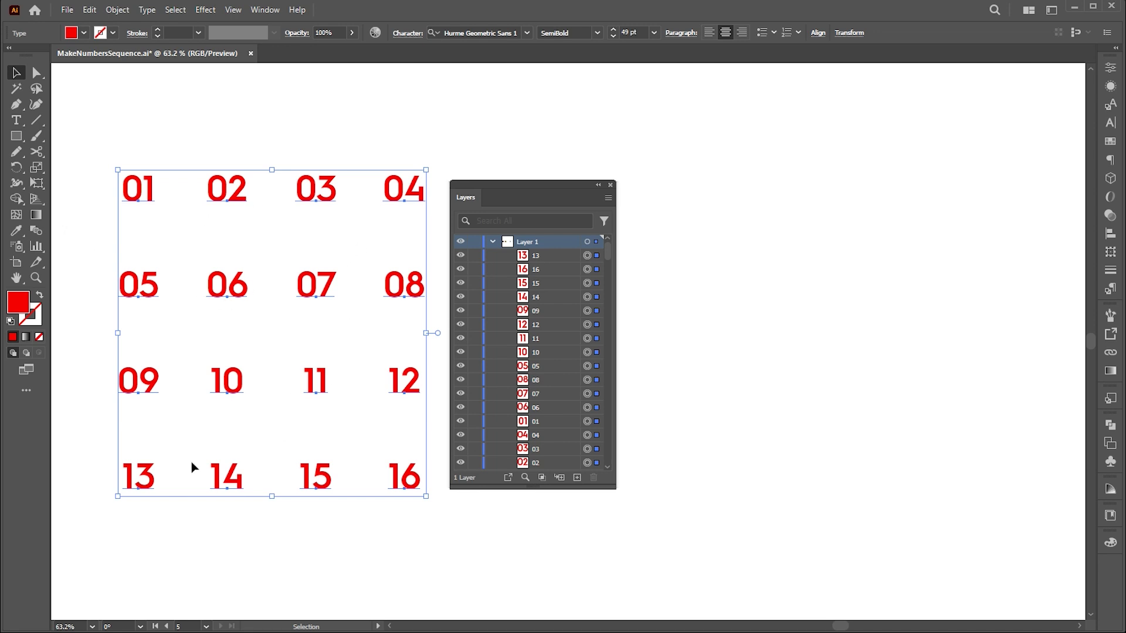
left_click(656, 381)
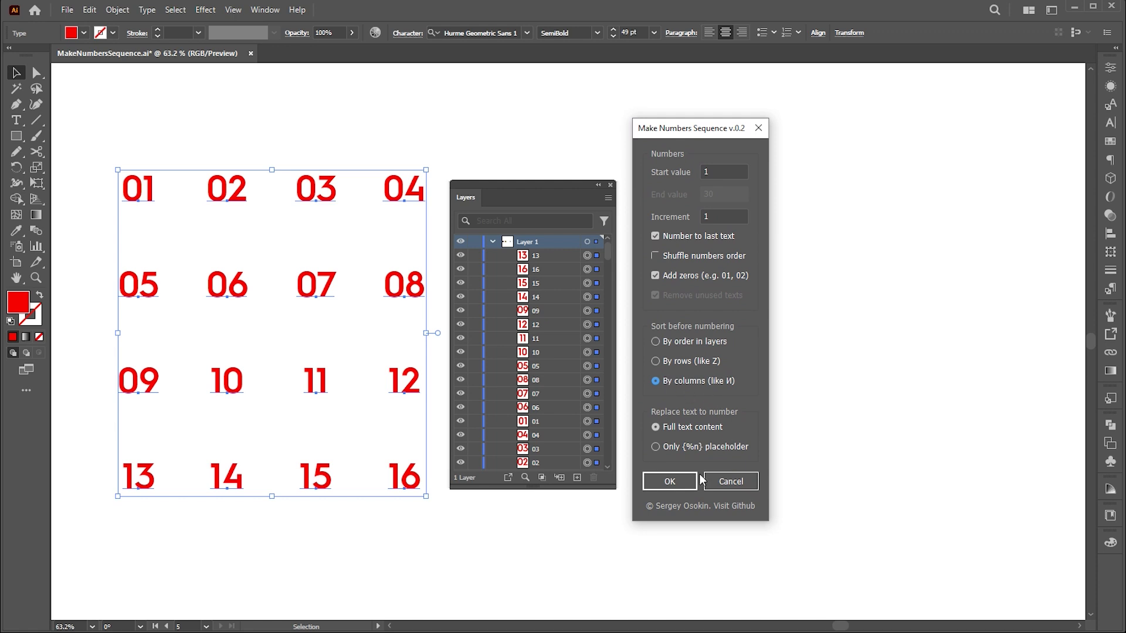
left_click(674, 487)
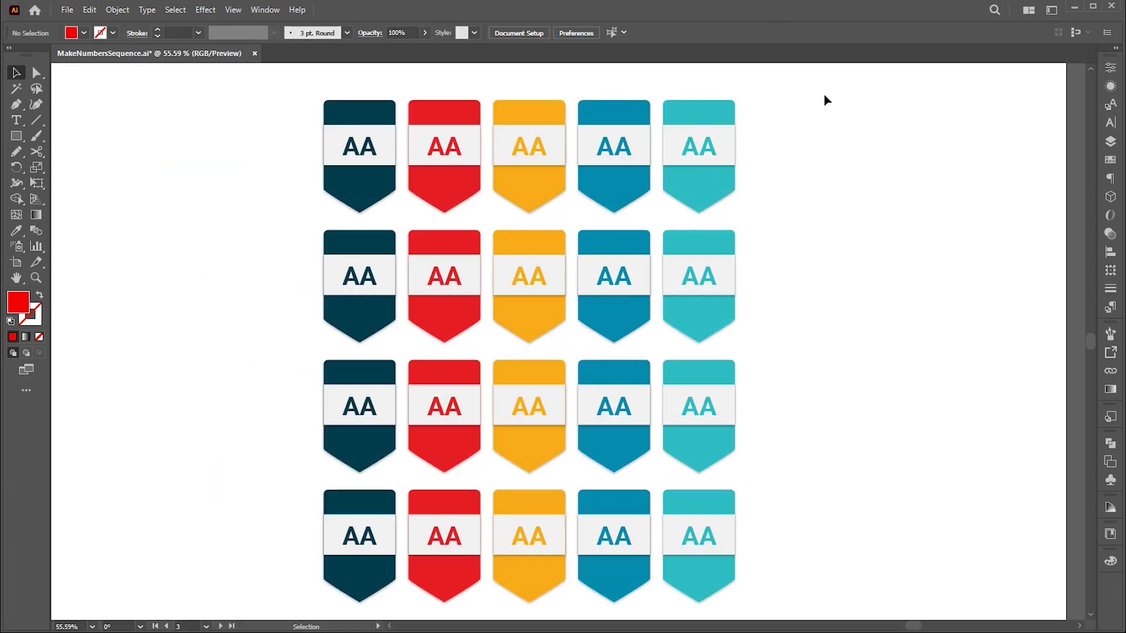
Number all the AA badges from 1000 in increments of -50 to the last text with Add zeros enabled, using MakeNumbersSequence
key("ctrl+a")
left_click(66, 10)
mouse_move(126, 344)
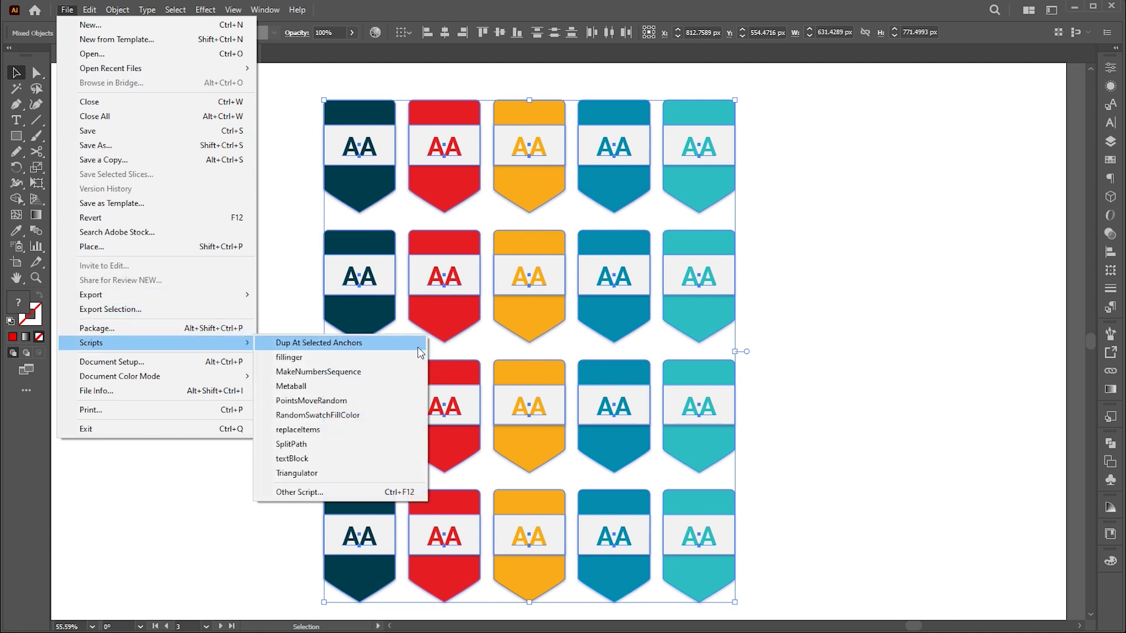
left_click(344, 373)
type("1000")
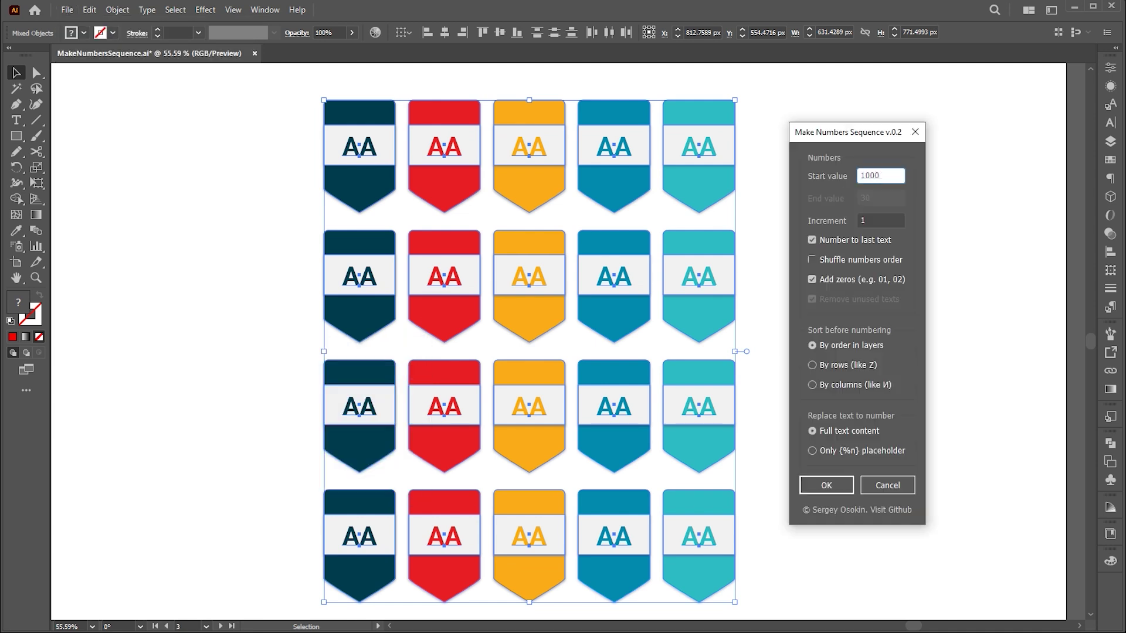
left_click(858, 221)
type("-50")
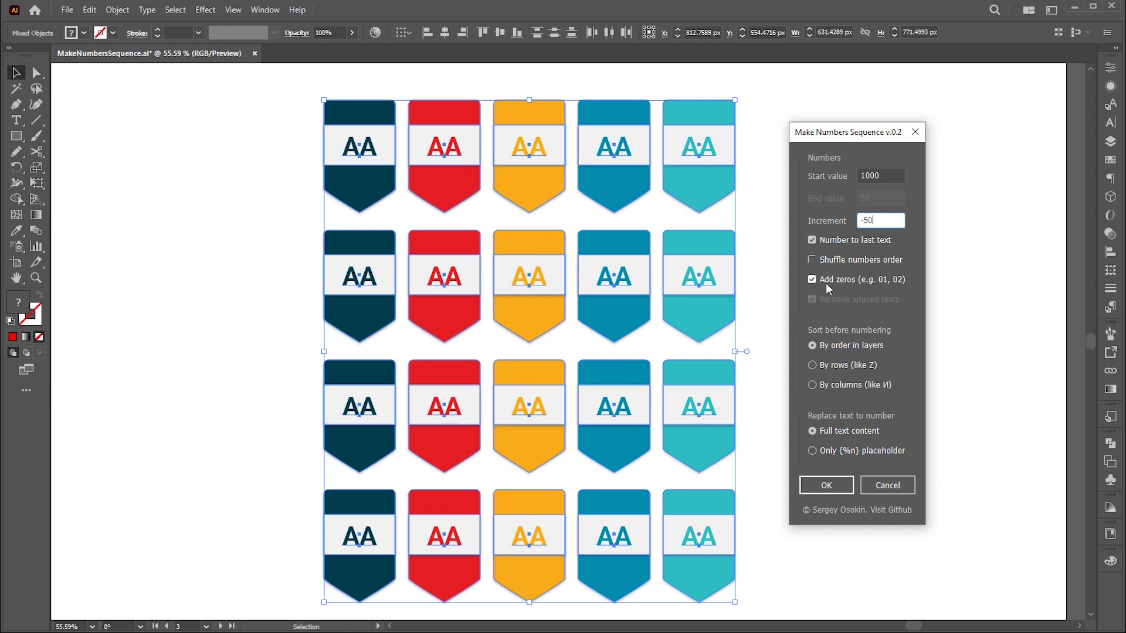
left_click(827, 485)
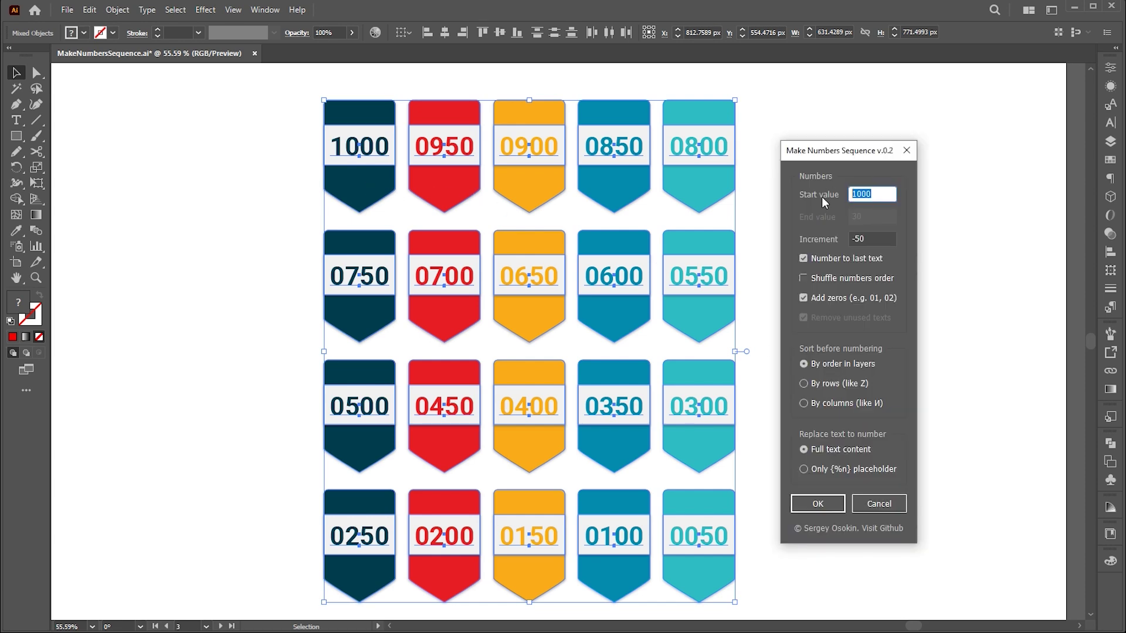
Renumber the badges with a start value of 50 and an increment of 50, keeping Add zeros enabled
type("50")
left_click_drag(870, 240, 825, 238)
type("50")
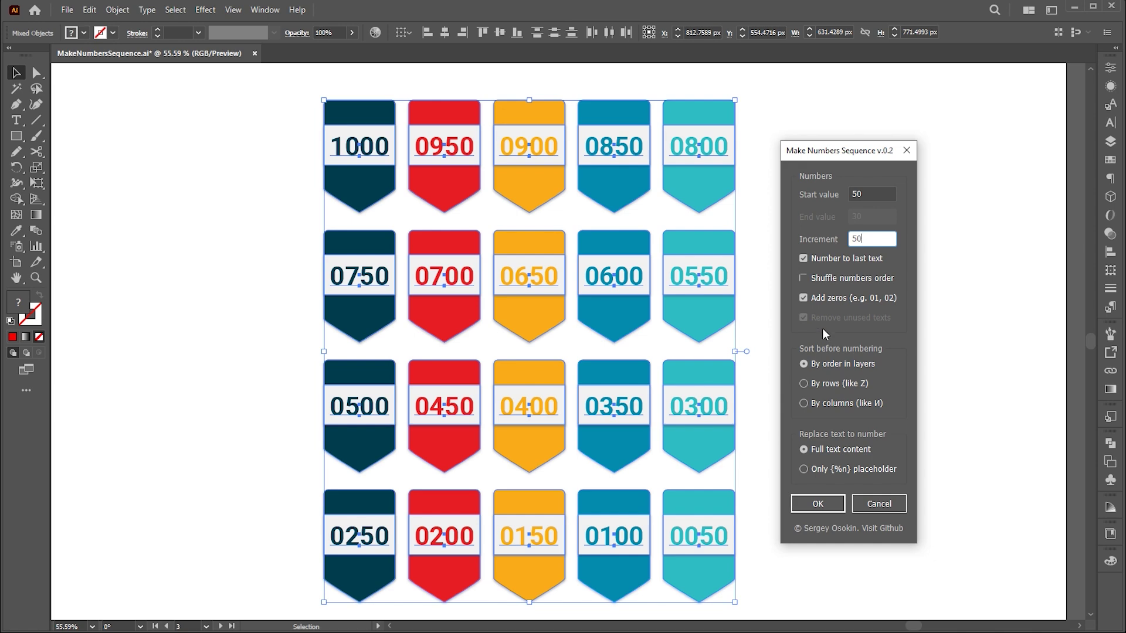
left_click(831, 502)
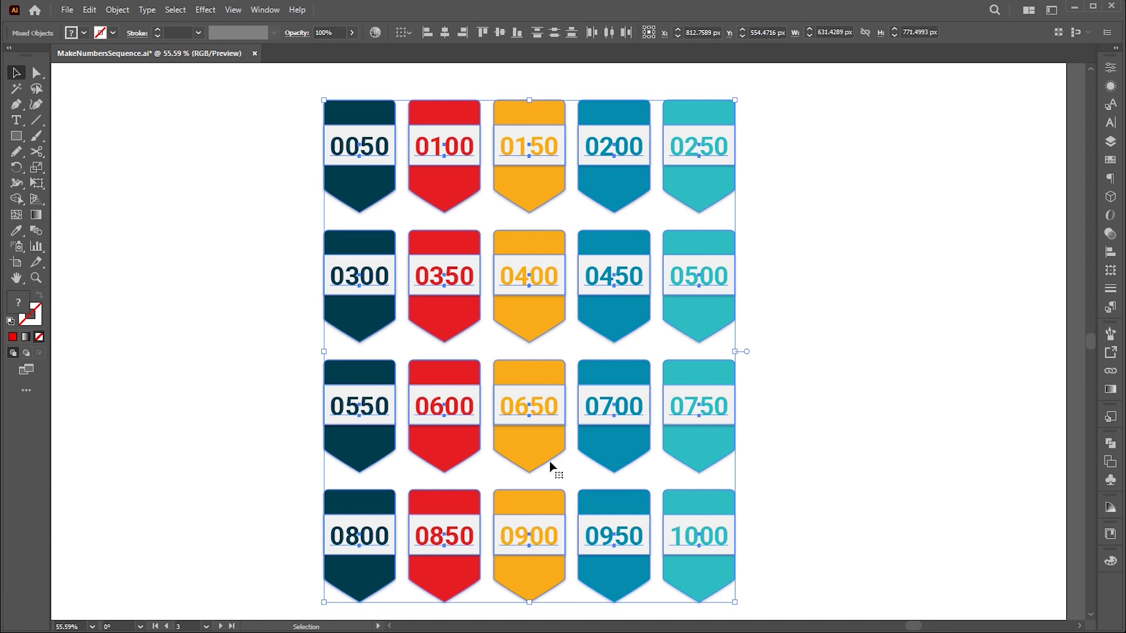
Renumber the badges from 50 in increments of 50 with Add zeros disabled, and deselect them
left_click(866, 497)
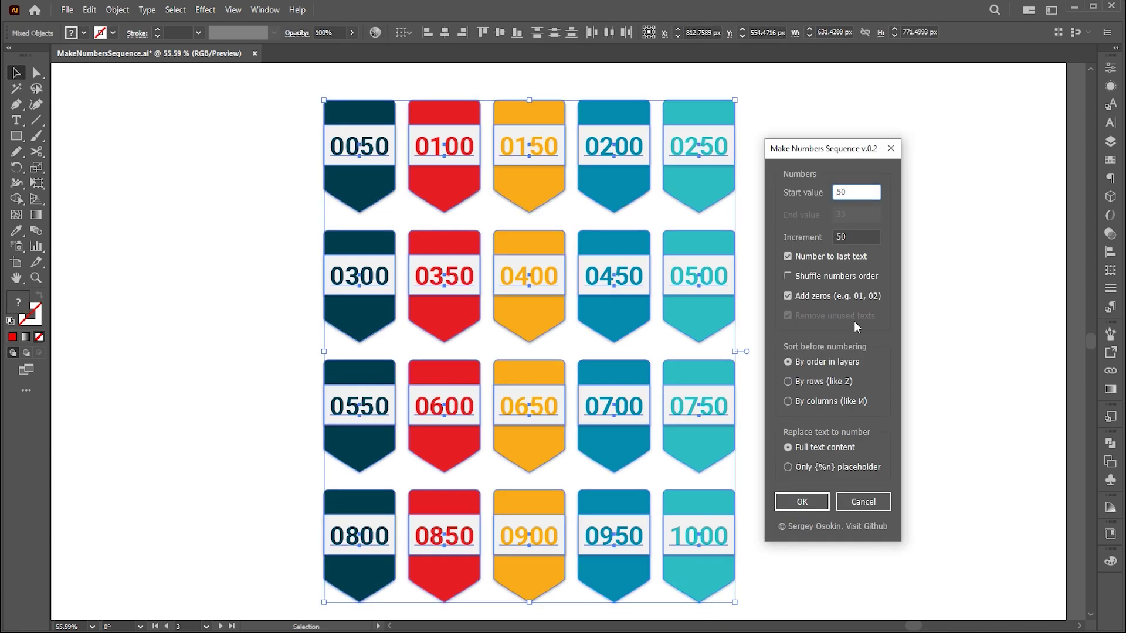
left_click(787, 297)
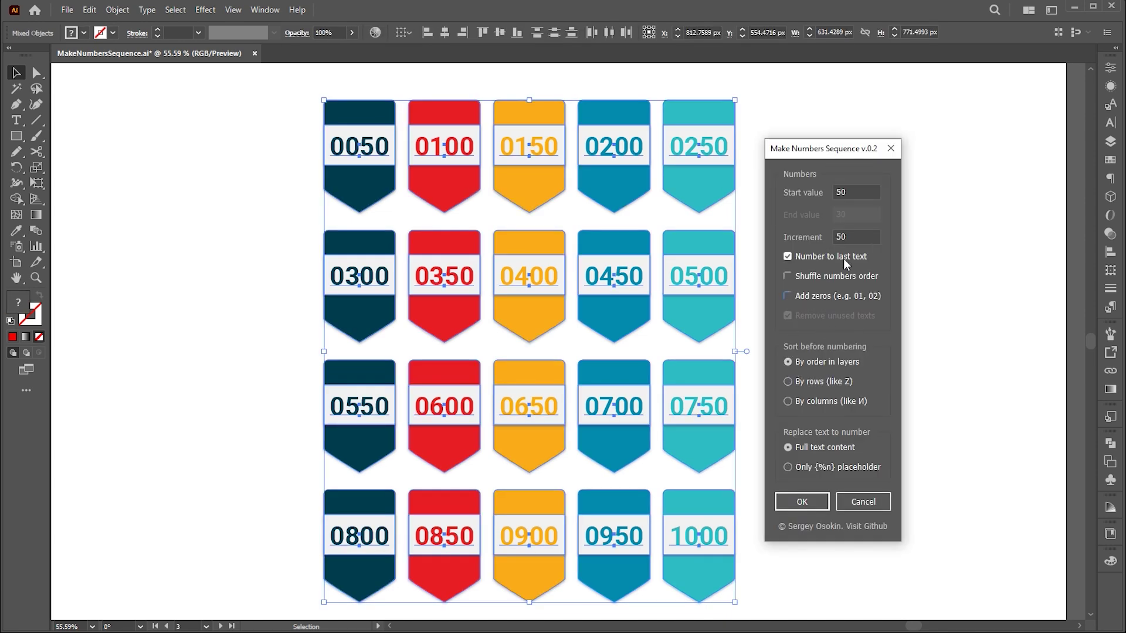
left_click(807, 502)
left_click(838, 364)
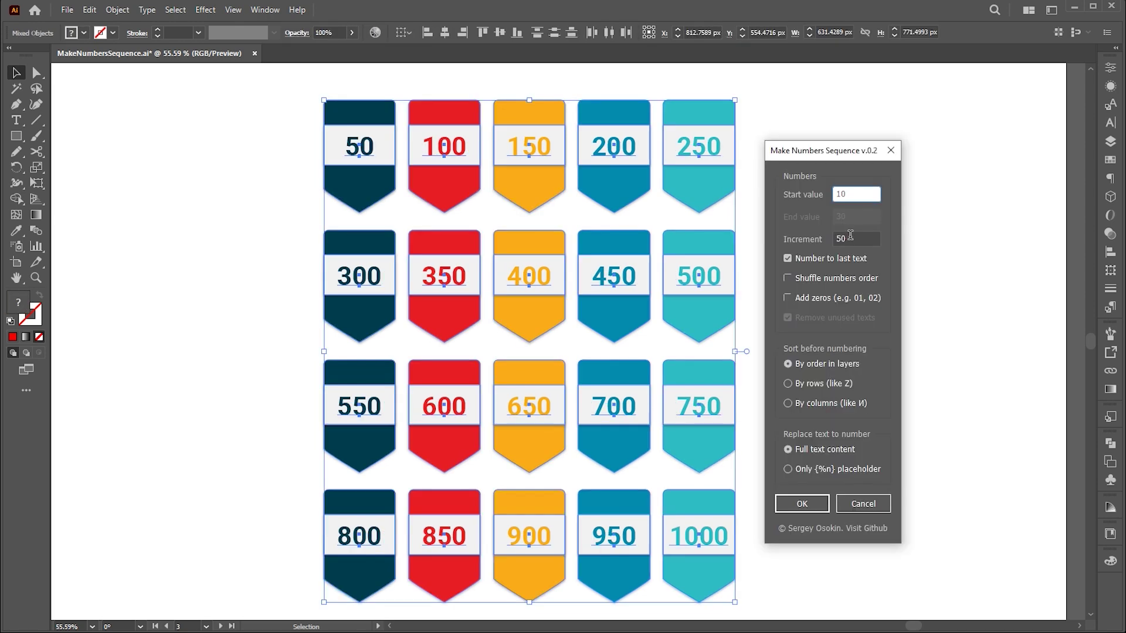
Renumber the badges with a start value of 10 and an increment of 10 without leading zeros, and deselect them
key("Tab")
type("10")
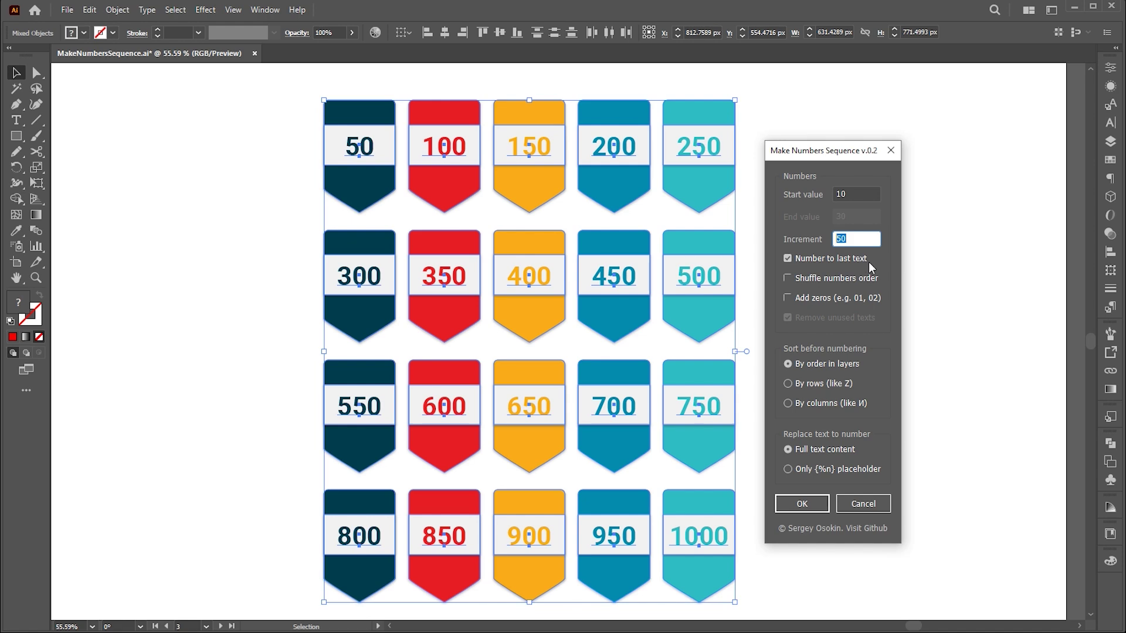
left_click(808, 500)
left_click(822, 376)
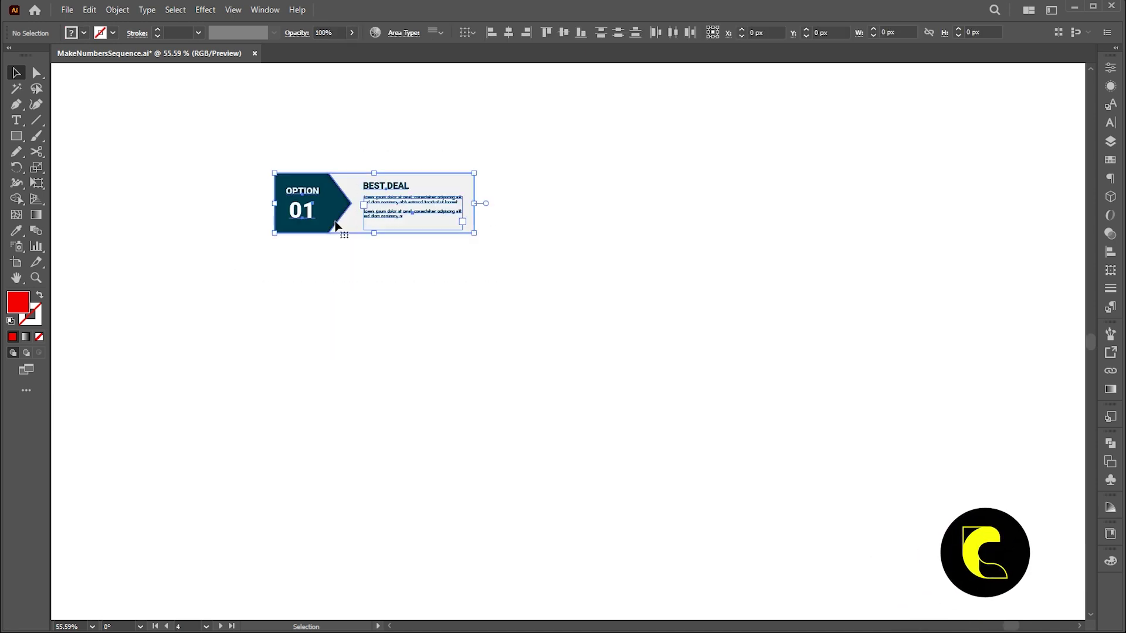
Move the option banner up and to the left on its artboard, and replace its number 01 with the placeholder {%N}
left_click_drag(328, 212, 243, 207)
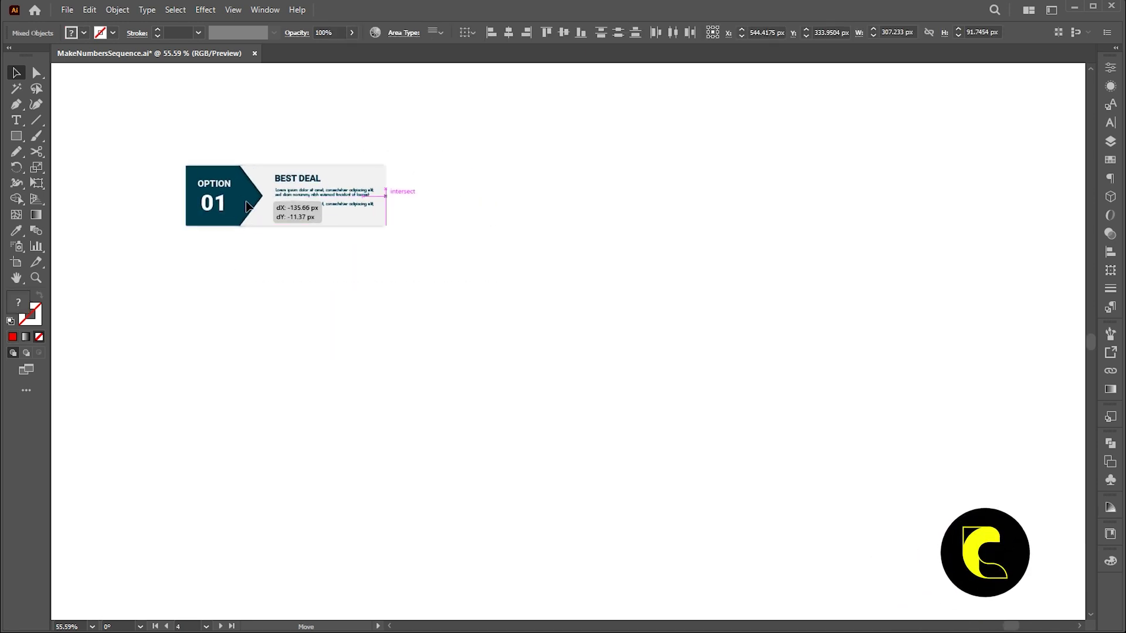
left_click(286, 289)
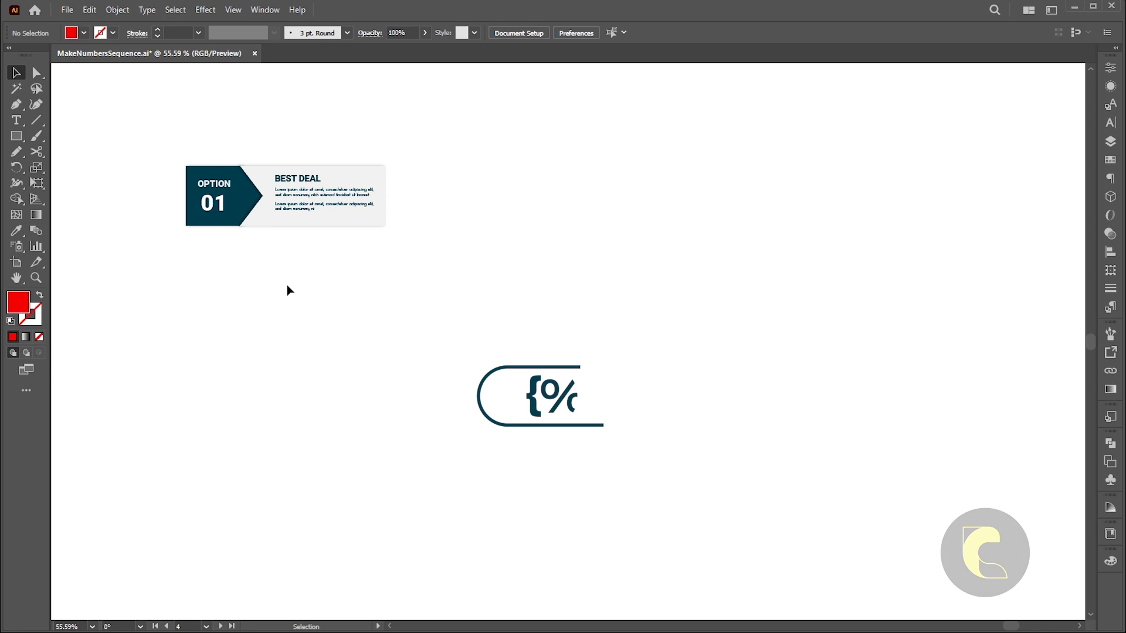
key("t")
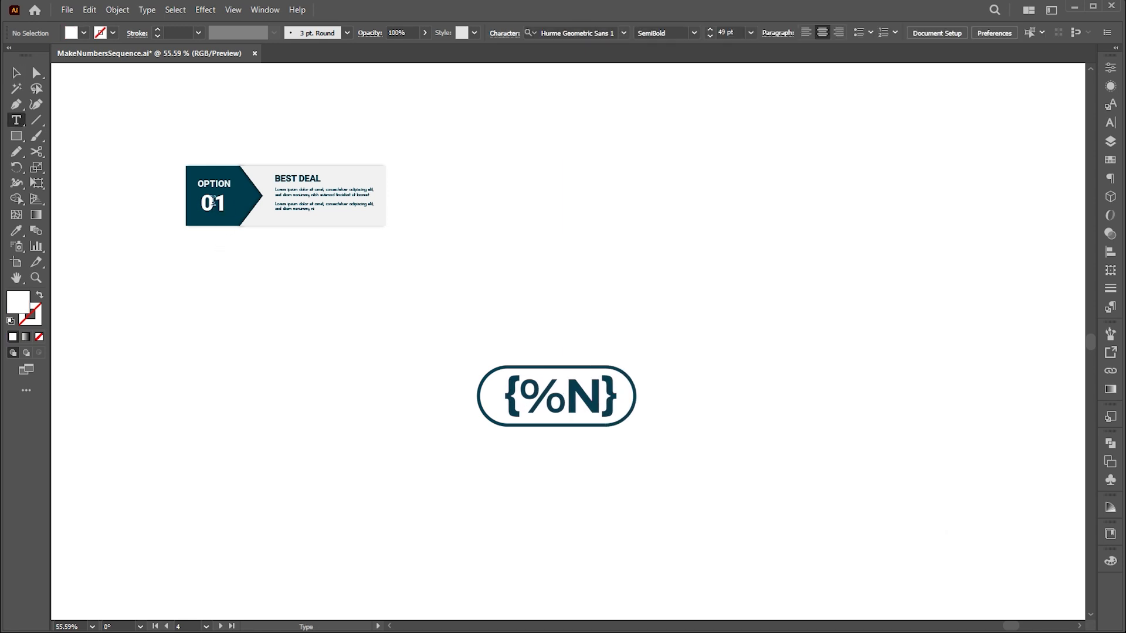
left_click_drag(202, 205, 289, 234)
type("{%")
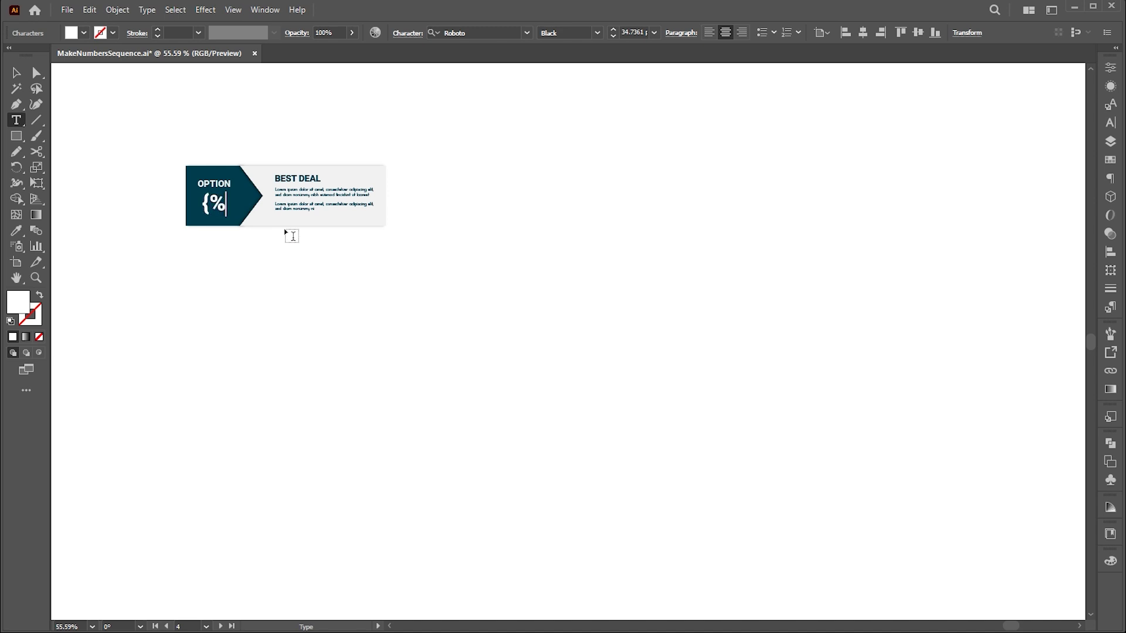
type("N}")
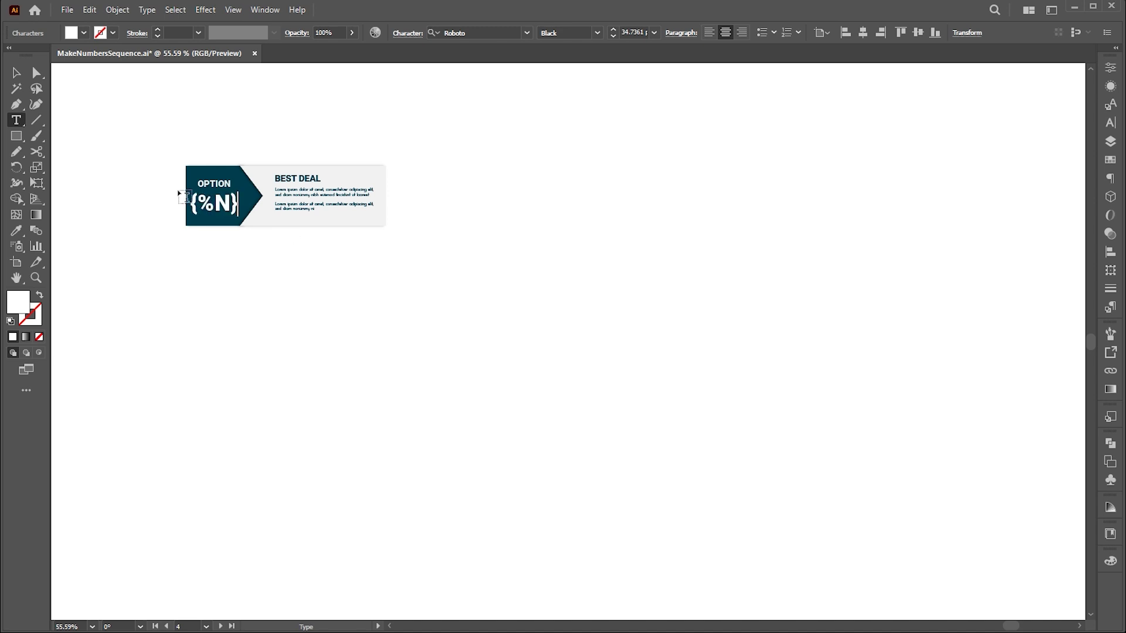
key("Escape")
Duplicate the option banner sideways into an evenly spaced row of four, and scale the row down slightly near the artboard's top
left_click_drag(449, 140, 226, 217)
left_click_drag(226, 217, 448, 173)
key("ctrl+d")
key("ctrl+d")
left_click_drag(1048, 253, 270, 109)
left_click_drag(540, 159, 467, 138)
left_click_drag(1022, 101, 735, 159)
Duplicate the row of banners downward at equal spacing to make five rows of four
left_click_drag(618, 127, 617, 213)
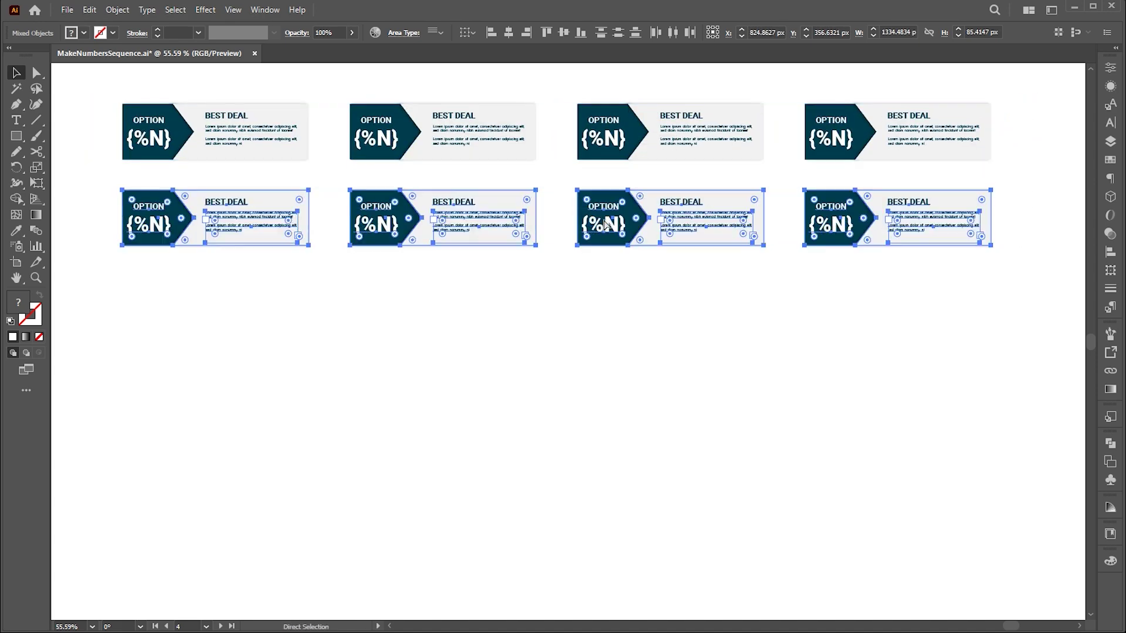
key("ctrl+d")
key("ctrl+d")
key("ctrl+d")
Select all five rows of option banners and run the MakeNumbersSequence script on them
left_click_drag(1039, 88, 118, 463)
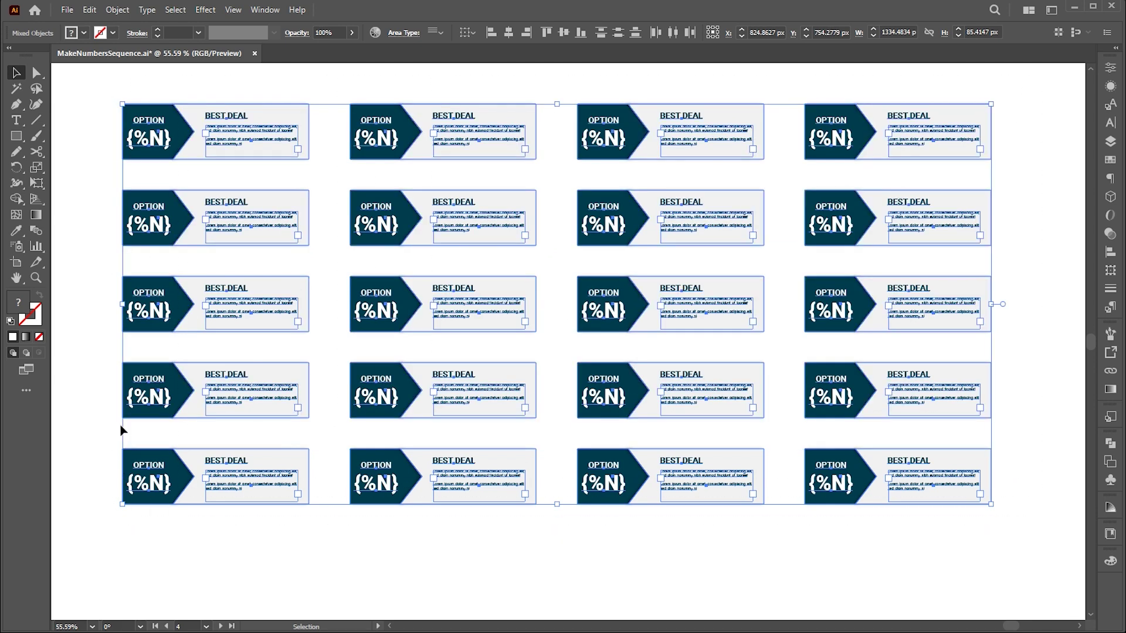
left_click(69, 10)
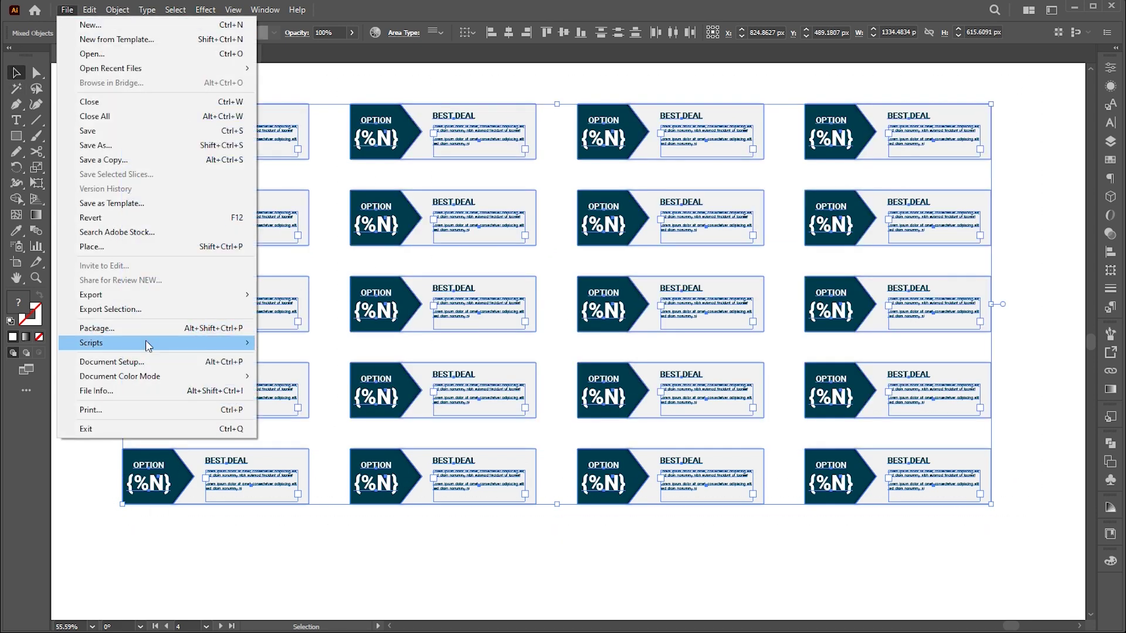
mouse_move(146, 342)
left_click(339, 370)
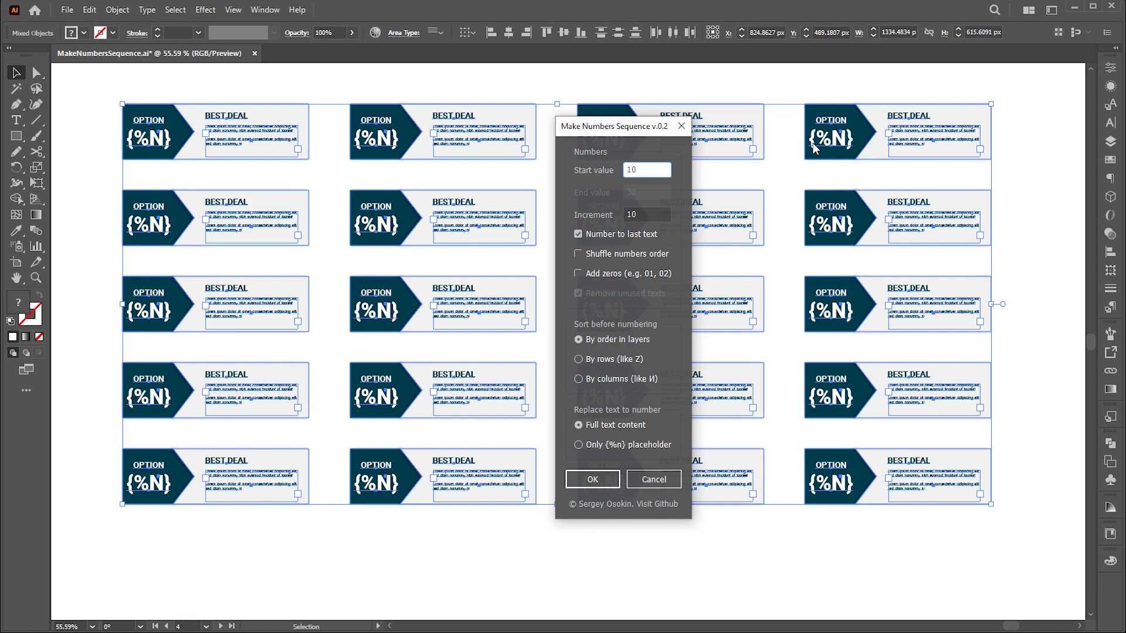
left_click_drag(663, 124, 855, 124)
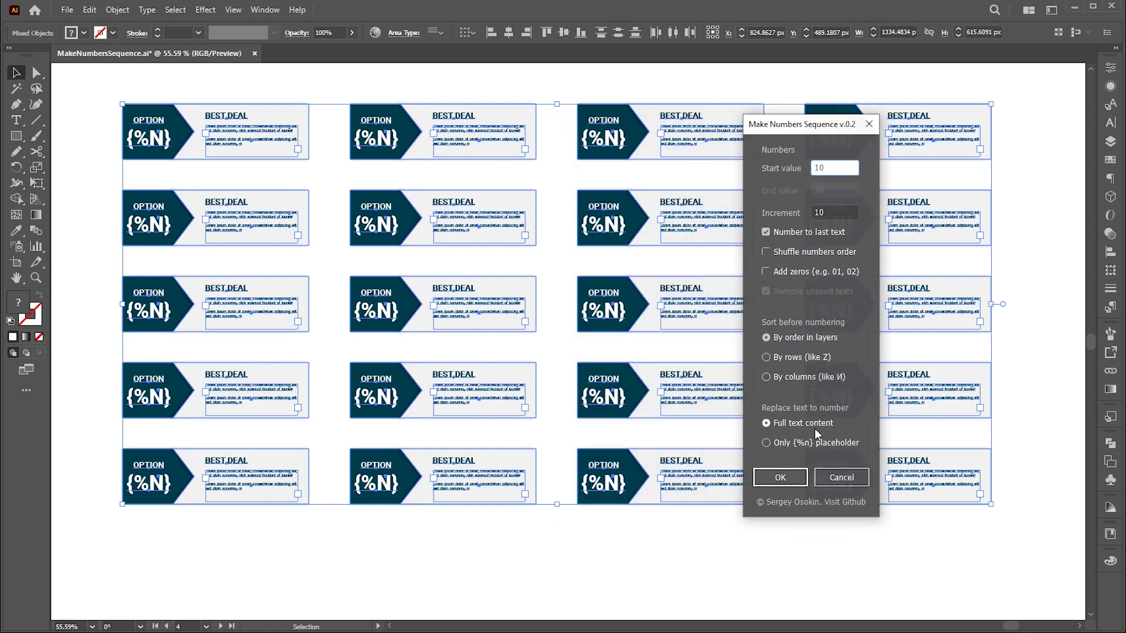
Number only the {%n} placeholders from start value 1 with increment 1 and added zeros, and deselect the banners
left_click(778, 444)
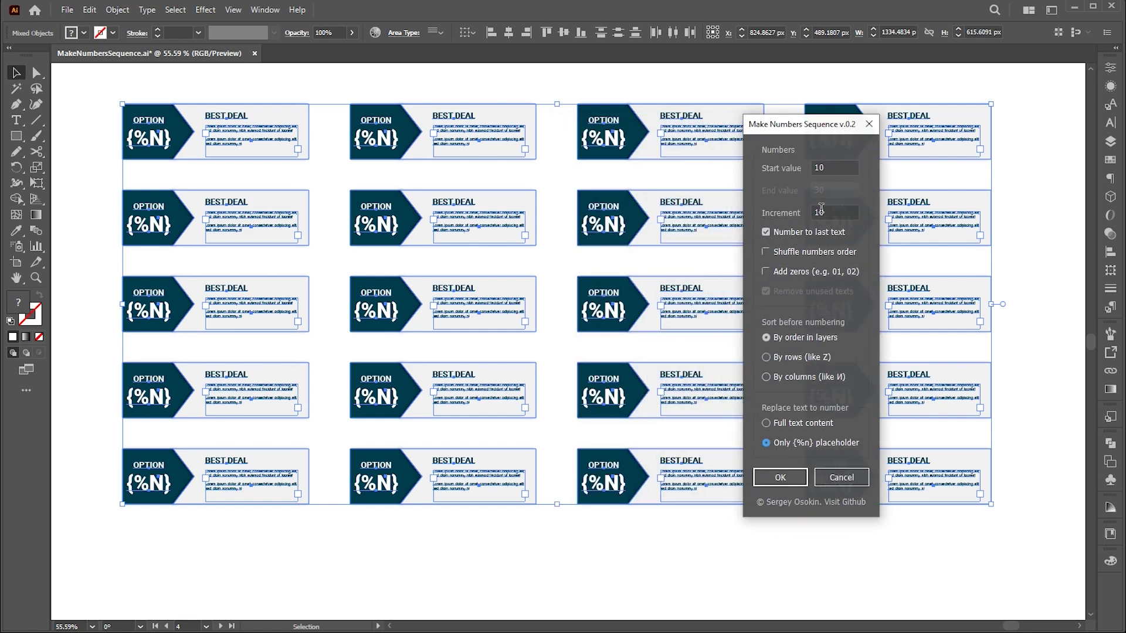
left_click_drag(837, 169, 798, 173)
type("1")
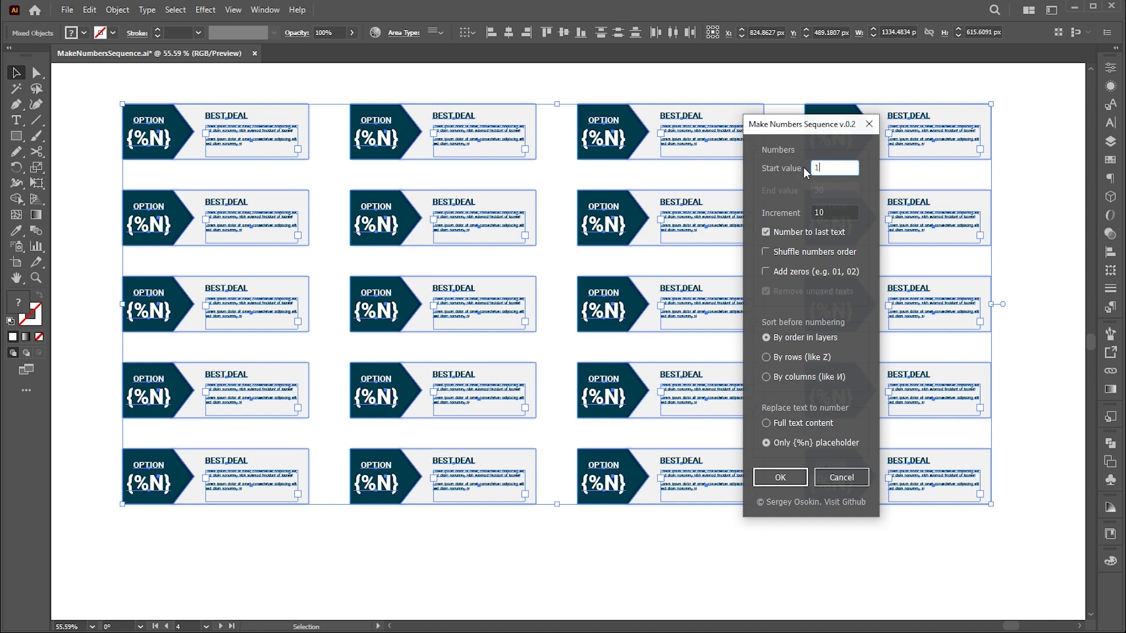
key("Tab")
type("1")
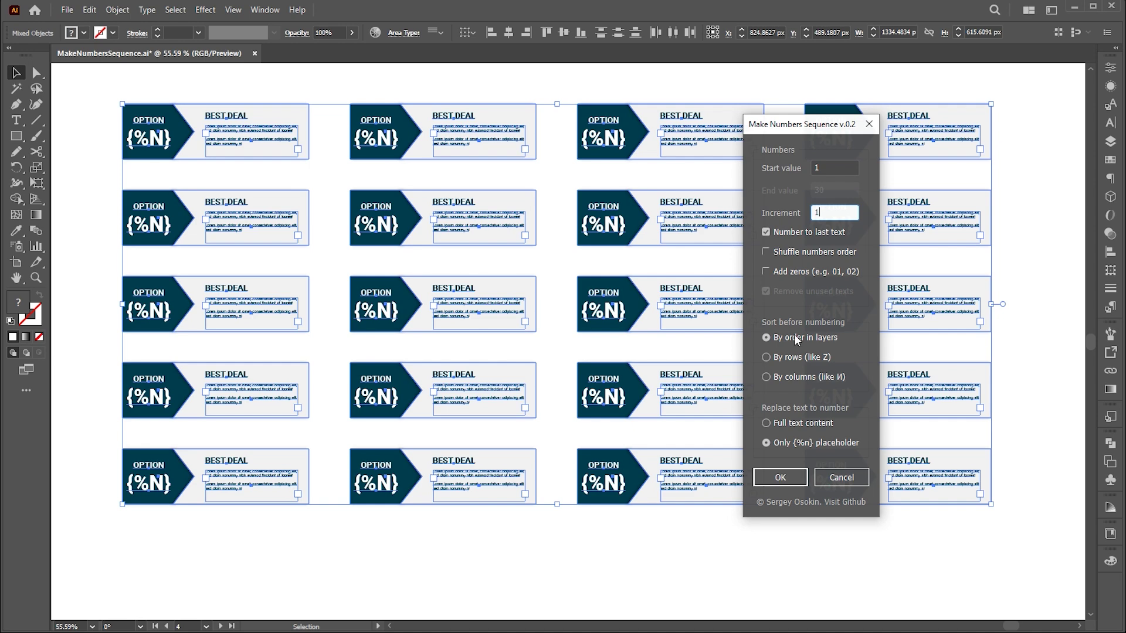
left_click(766, 272)
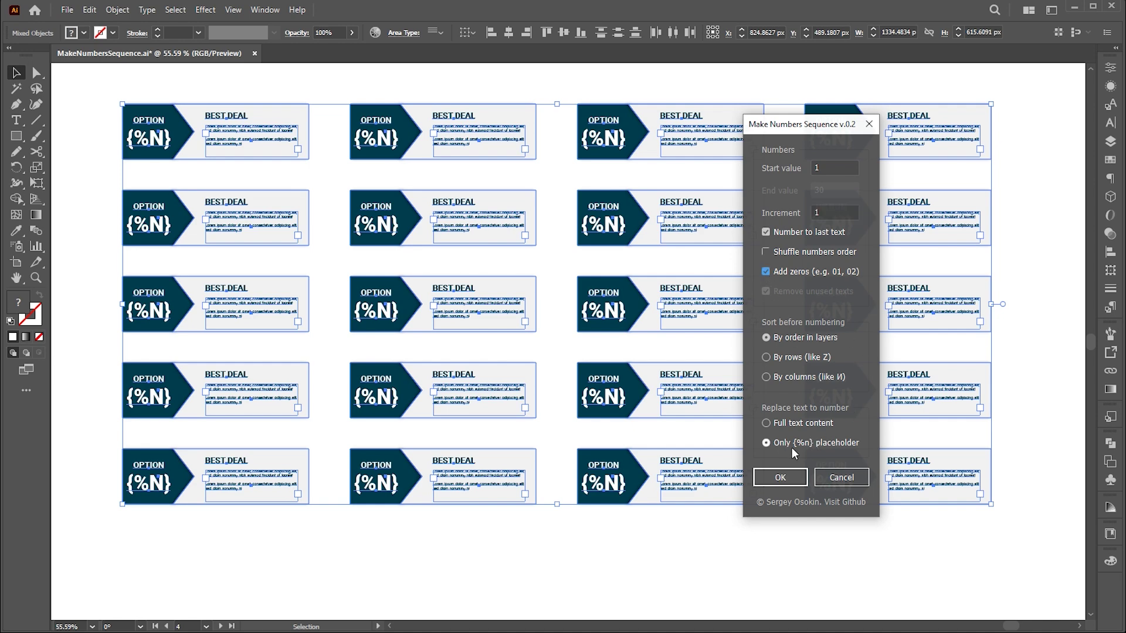
left_click(780, 476)
left_click(635, 571)
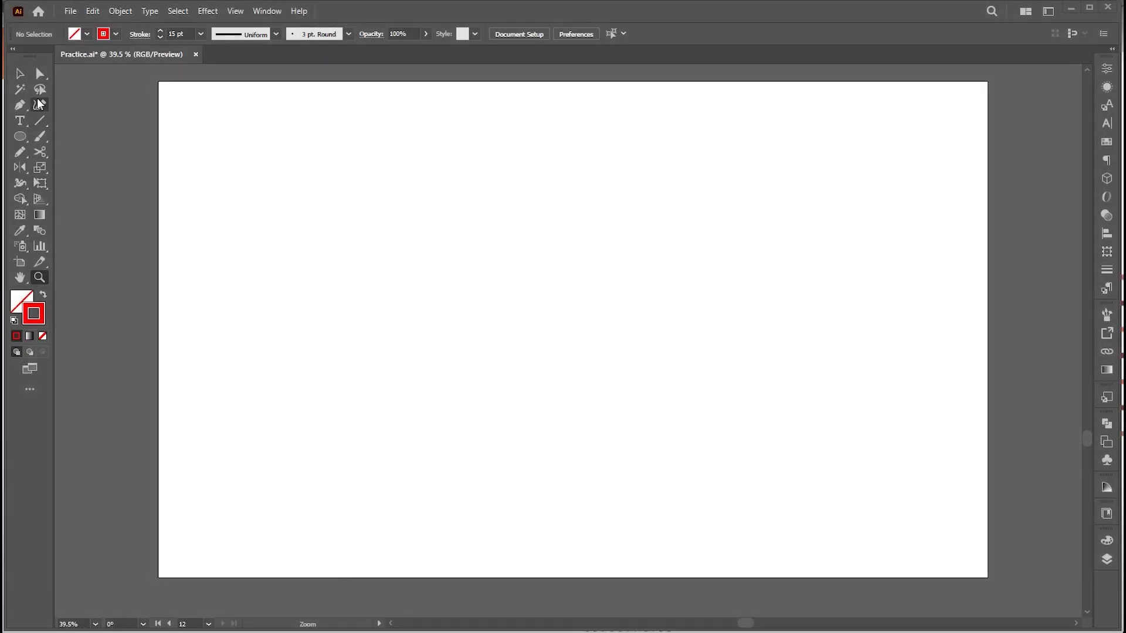
Draw a vertical red line about 350 px long on the artboard's left half, with a 13 pt stroke
key("v")
left_click_drag(510, 298, 513, 307)
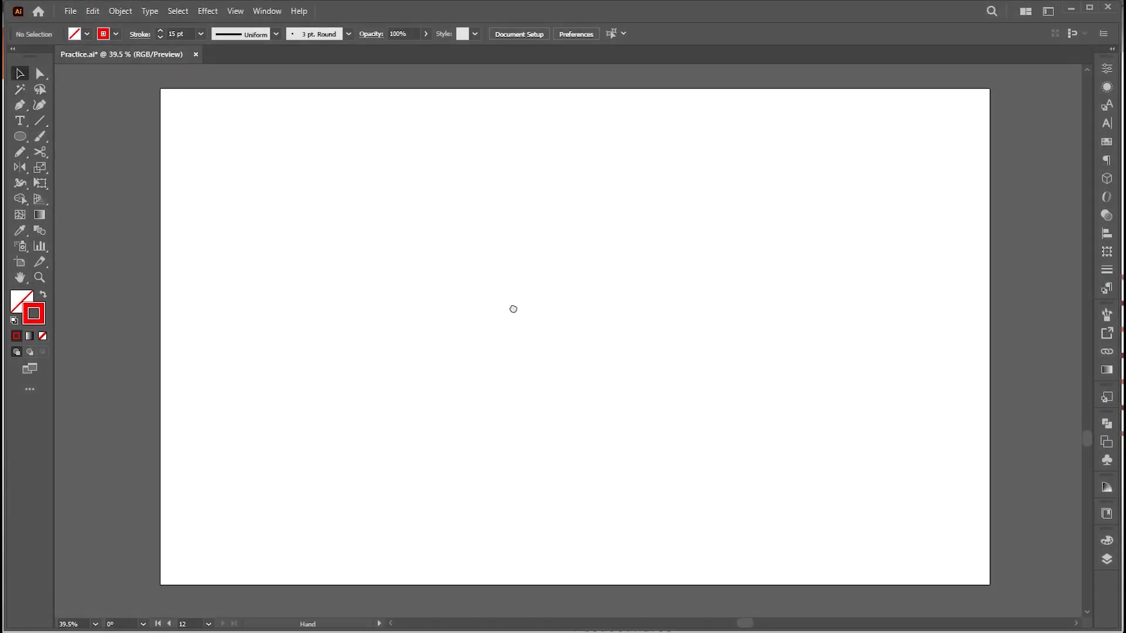
left_click(41, 121)
left_click_drag(262, 226, 263, 387)
key("v")
scroll(183, 30, "down", 2)
Duplicate the line sideways at equal spacing to make a row of fifteen lines, and deselect them
left_click_drag(267, 287, 294, 289)
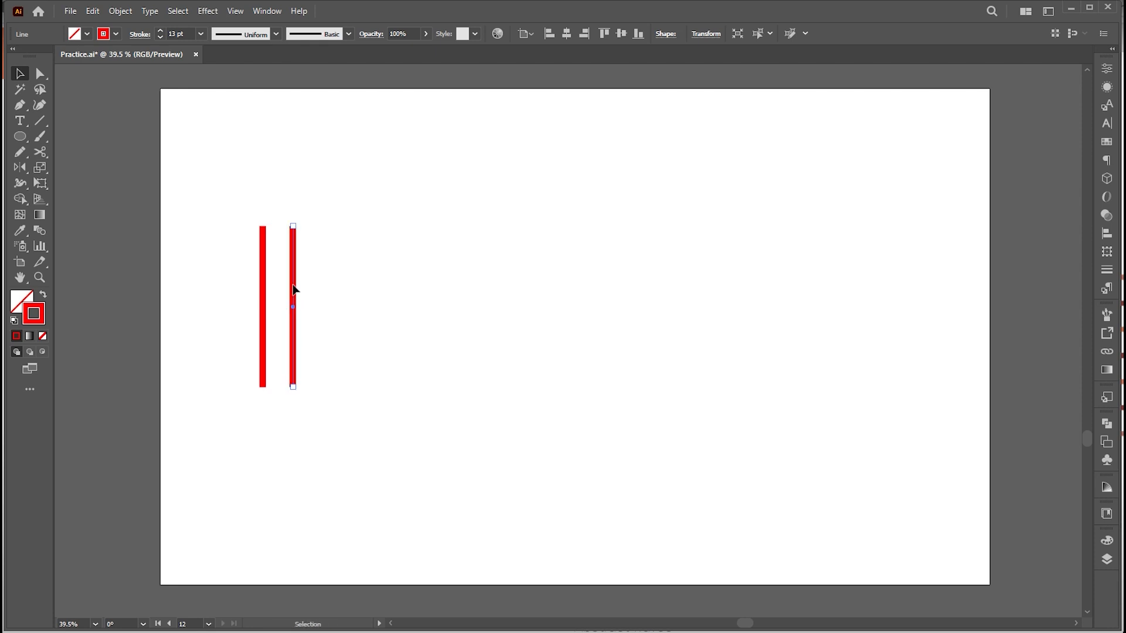
key("ctrl+d")
key("ctrl+d")
key("ctrl+d")
key("ctrl+d")
key("ctrl+d")
key("ctrl+d")
key("ctrl+d")
key("ctrl+d")
key("ctrl+d")
key("ctrl+d")
key("ctrl+d")
key("ctrl+d")
key("ctrl+d")
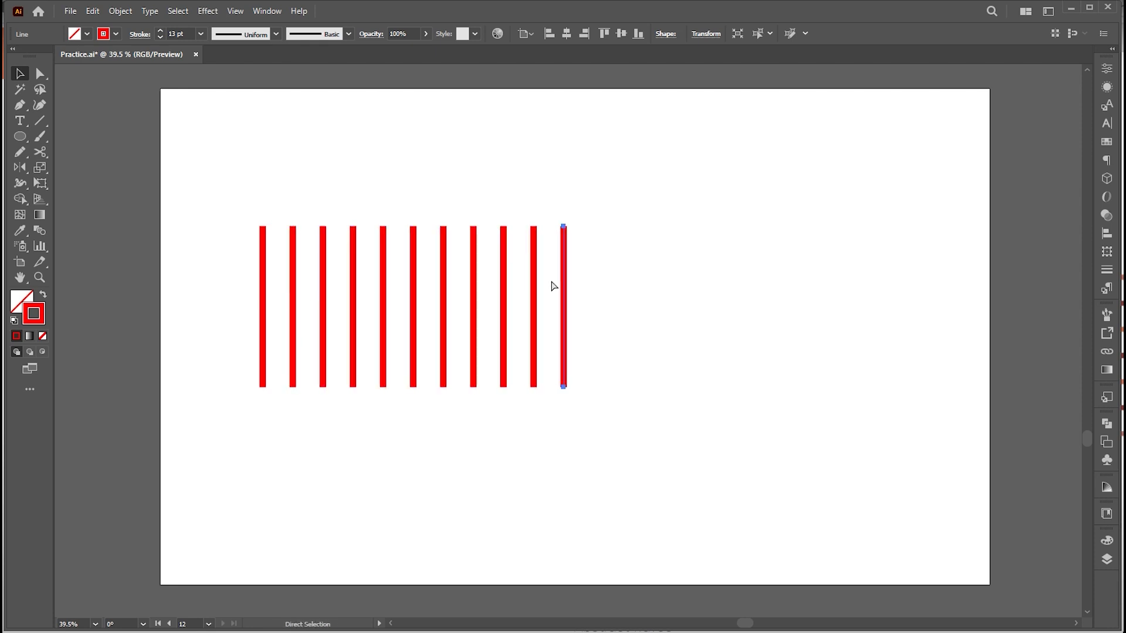
left_click(741, 212)
left_click_drag(731, 214, 722, 212)
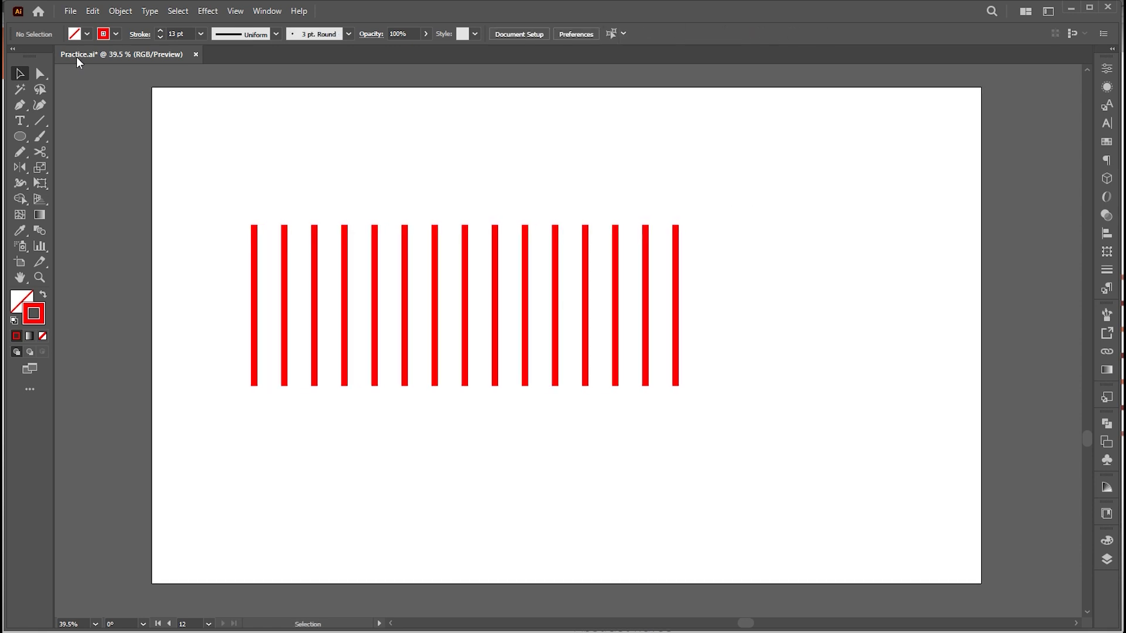
Select only the upper anchor points of all the lines and run the PointsMoveRandom script
left_click(40, 74)
left_click_drag(733, 193, 223, 264)
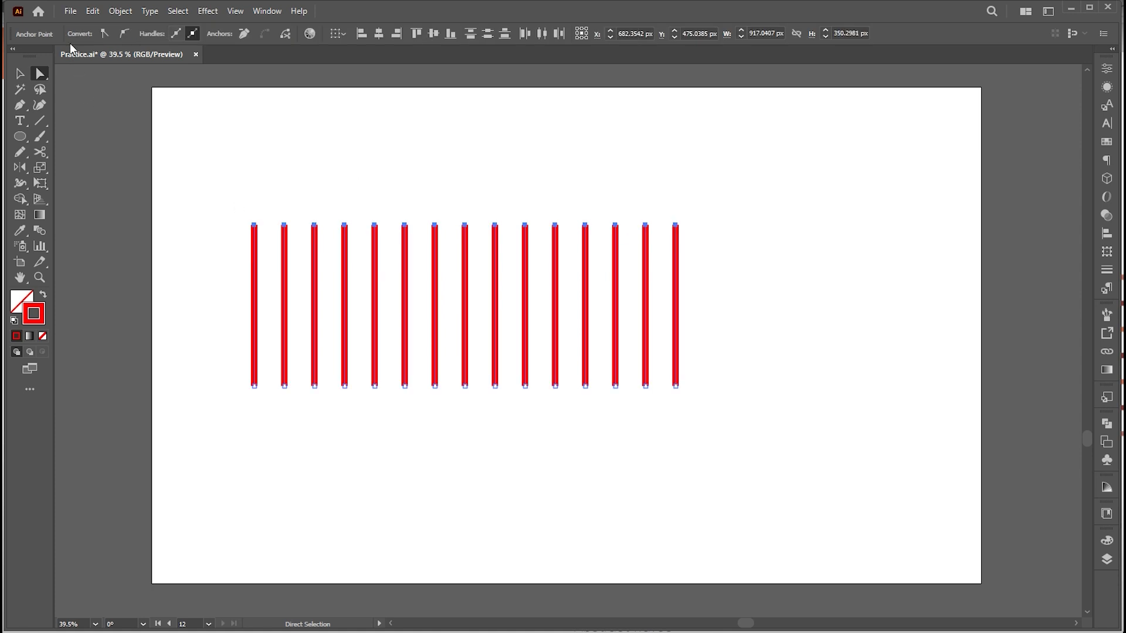
left_click(71, 11)
mouse_move(143, 340)
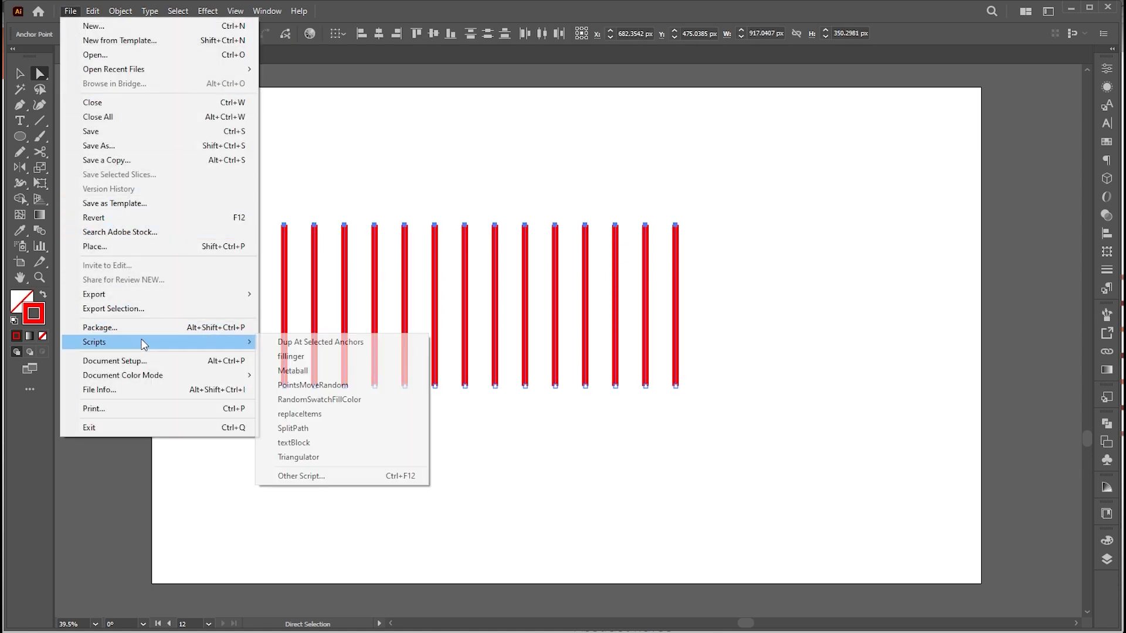
left_click(317, 386)
left_click_drag(648, 209, 871, 177)
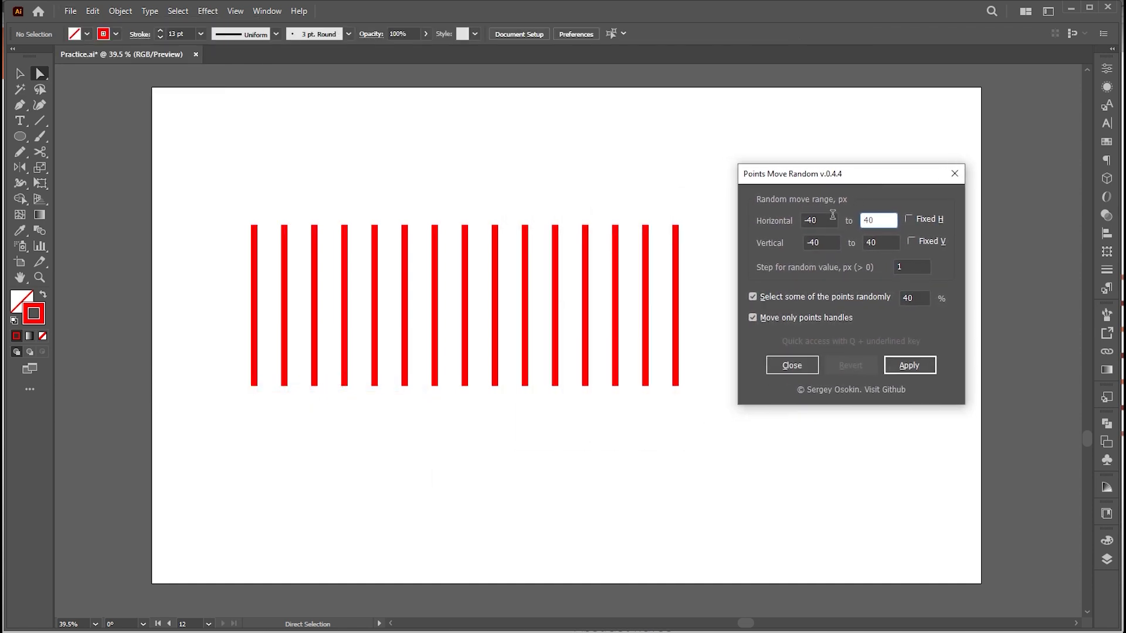
Fix the horizontal move at 0, set the vertical range to -10 to 10 px, and disable random point selection and handles-only movement
left_click(908, 220)
double_click(887, 219)
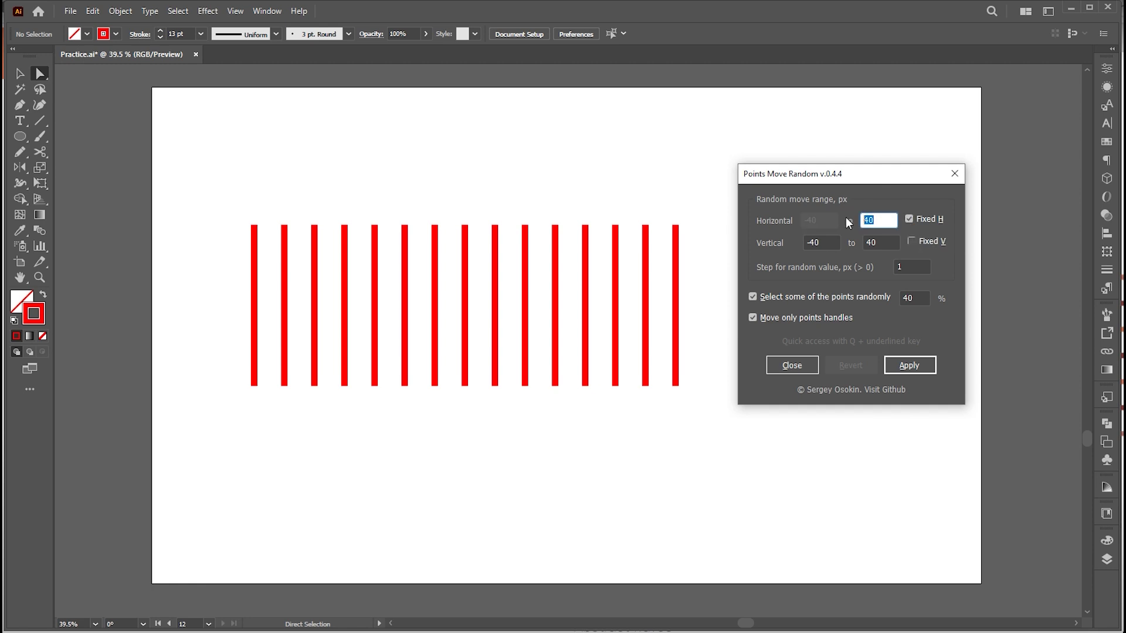
type("0")
double_click(813, 242)
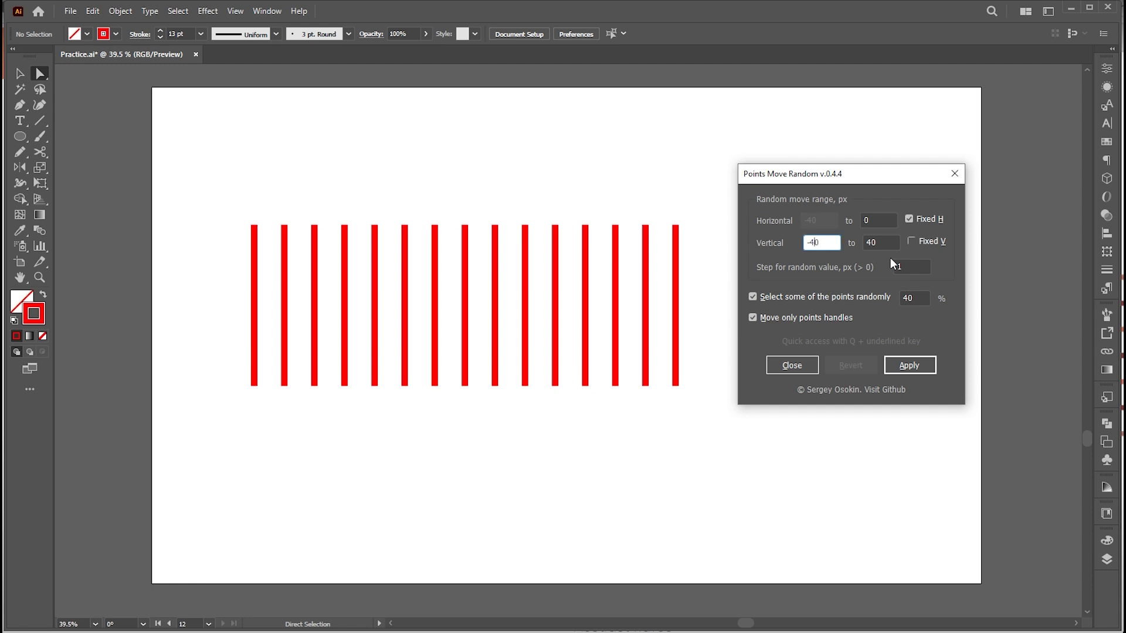
left_click(812, 242)
type("-1")
left_click_drag(871, 242, 866, 242)
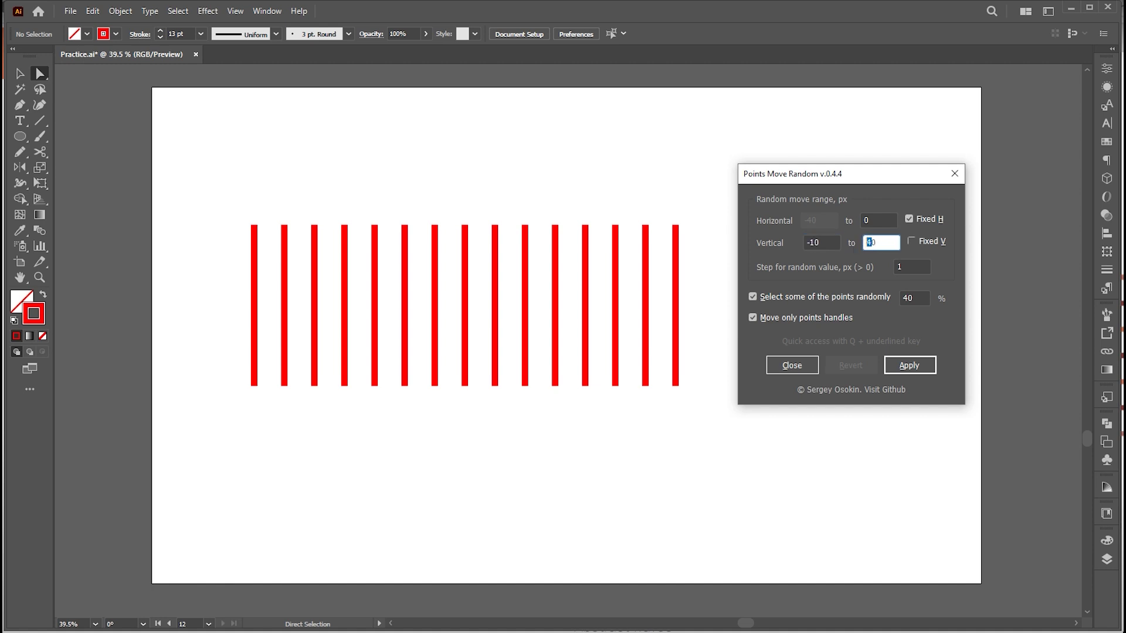
left_click(753, 297)
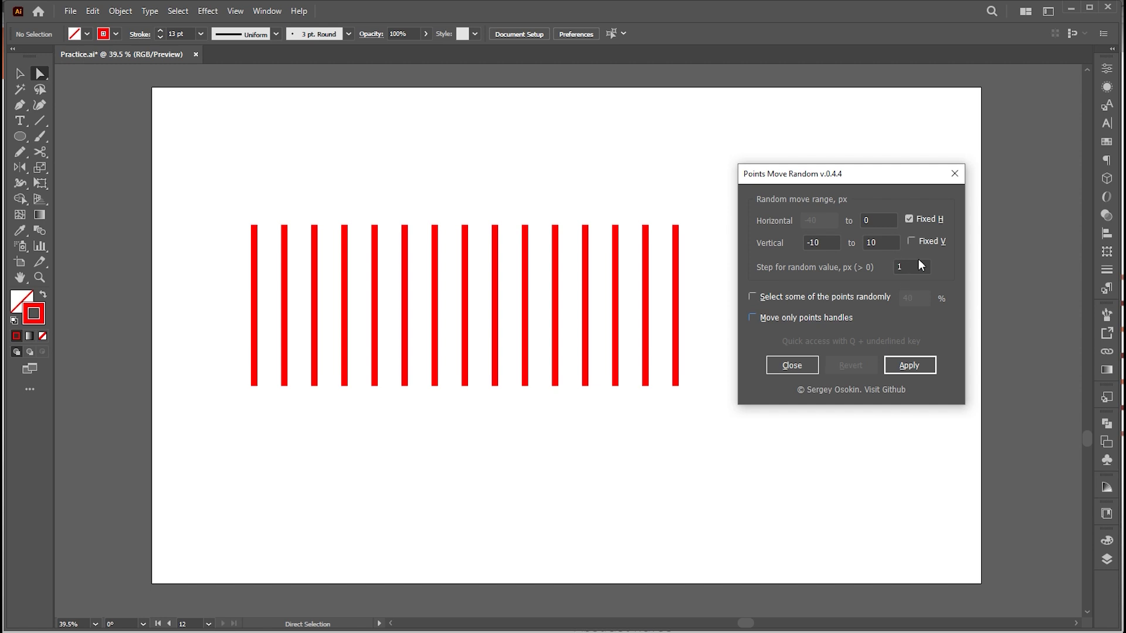
Try the random move on the upper points several times, and revert it
left_click(914, 369)
left_click(913, 368)
left_click(913, 368)
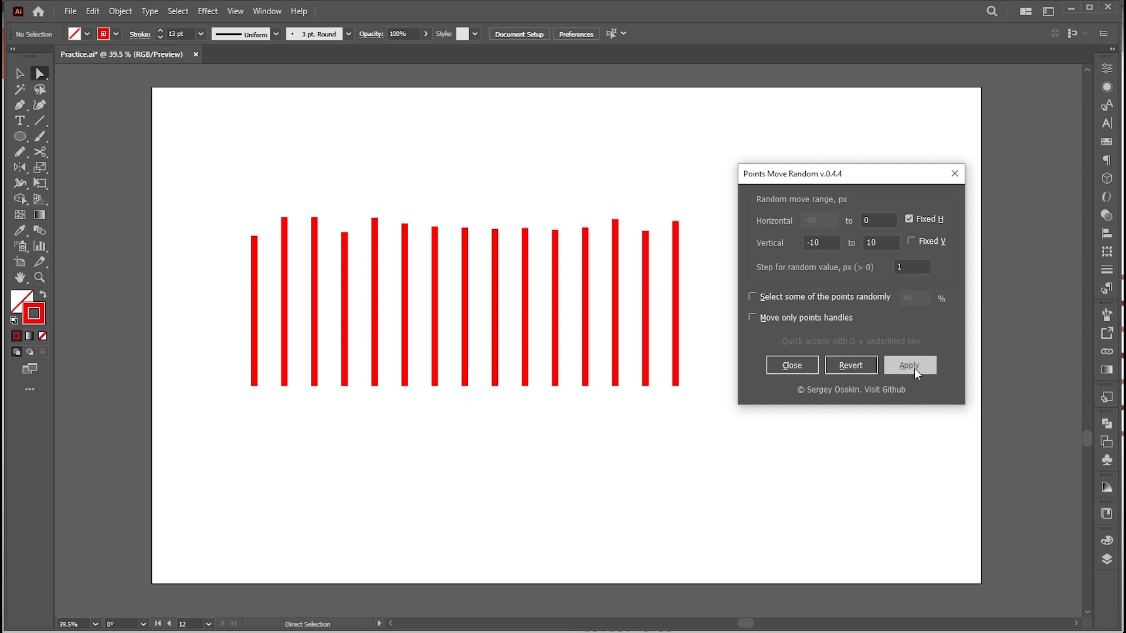
left_click(913, 368)
left_click(913, 368)
left_click(914, 368)
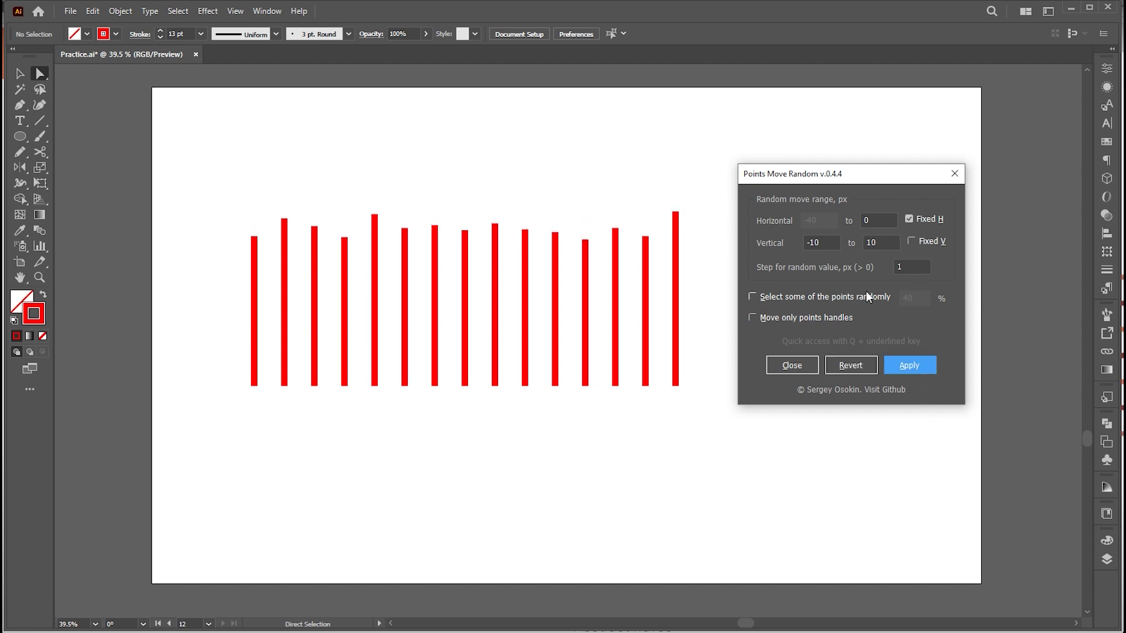
left_click(856, 368)
Try repeated random moves of the upper points with a vertical range of -50 to 50 px, and revert them
left_click(815, 241)
type("5")
left_click(870, 243)
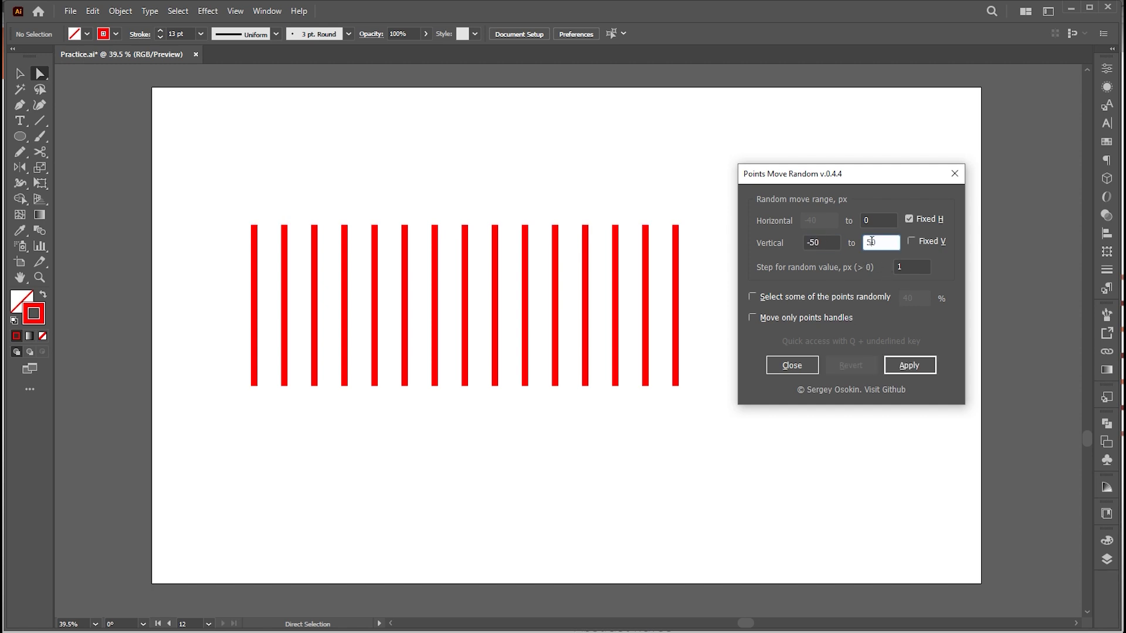
left_click(921, 367)
left_click(920, 367)
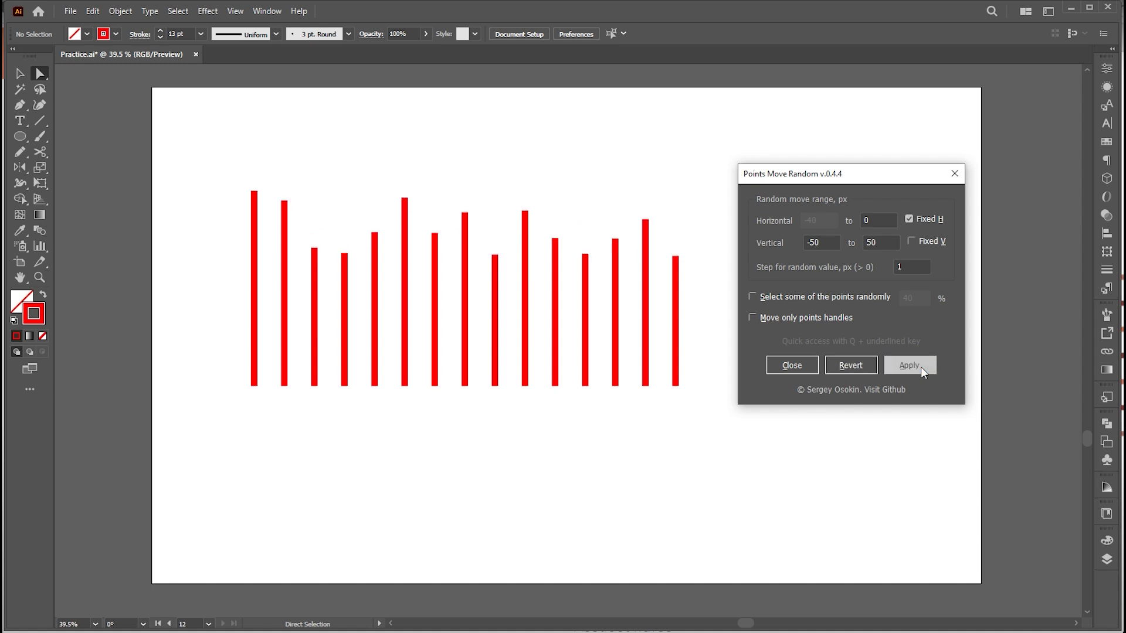
left_click(920, 367)
left_click(921, 367)
left_click(921, 367)
left_click(920, 367)
left_click(921, 367)
left_click(921, 367)
left_click(921, 367)
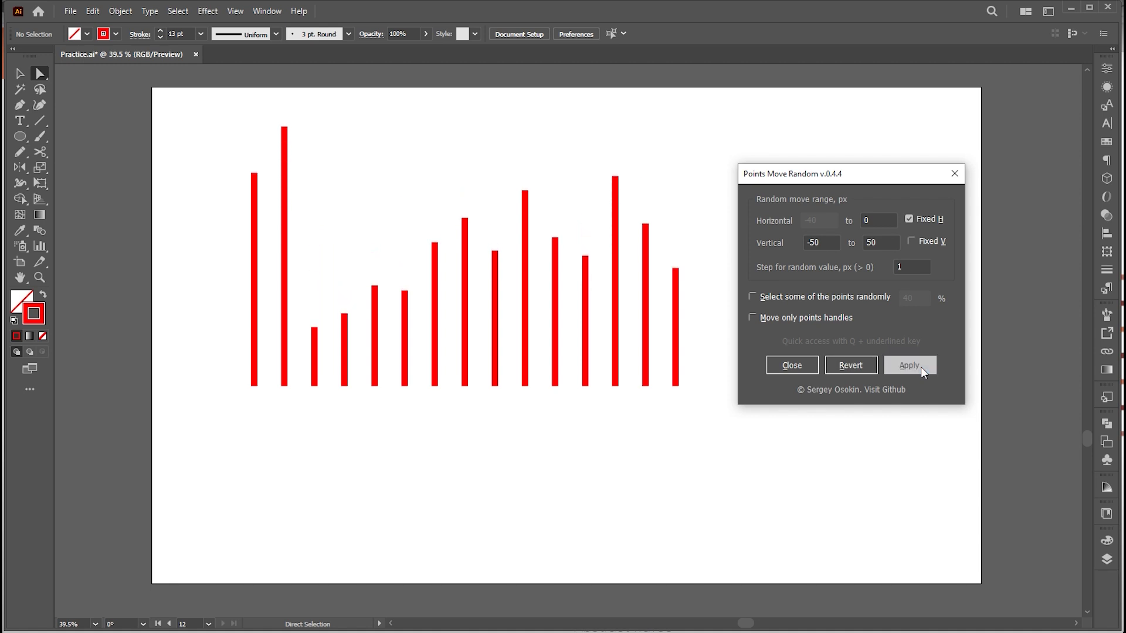
left_click(920, 367)
left_click(921, 365)
left_click(920, 364)
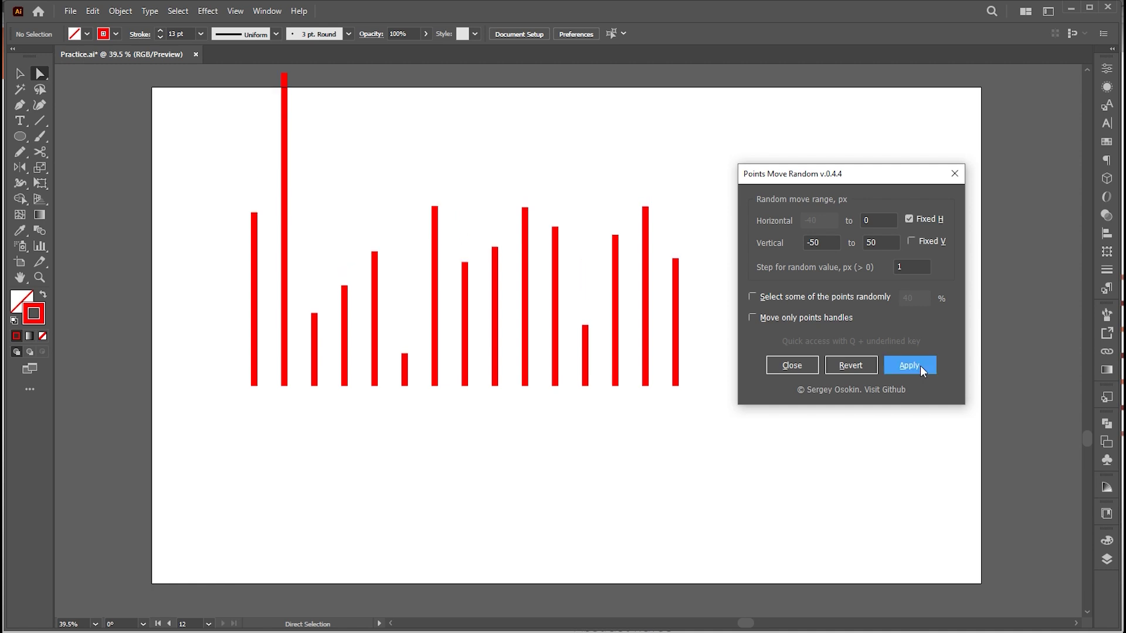
left_click(857, 368)
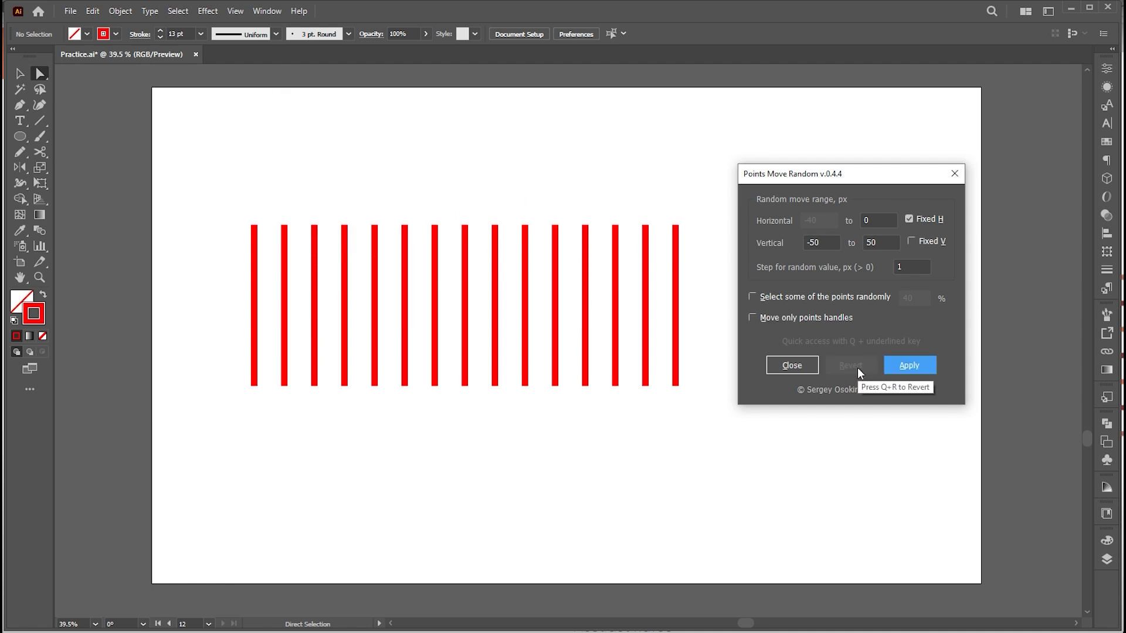
left_click(954, 173)
Select all the lines entirely and apply PointsMoveRandom several times with a vertical range of -10 to 10 px
key("v")
left_click_drag(783, 146, 243, 420)
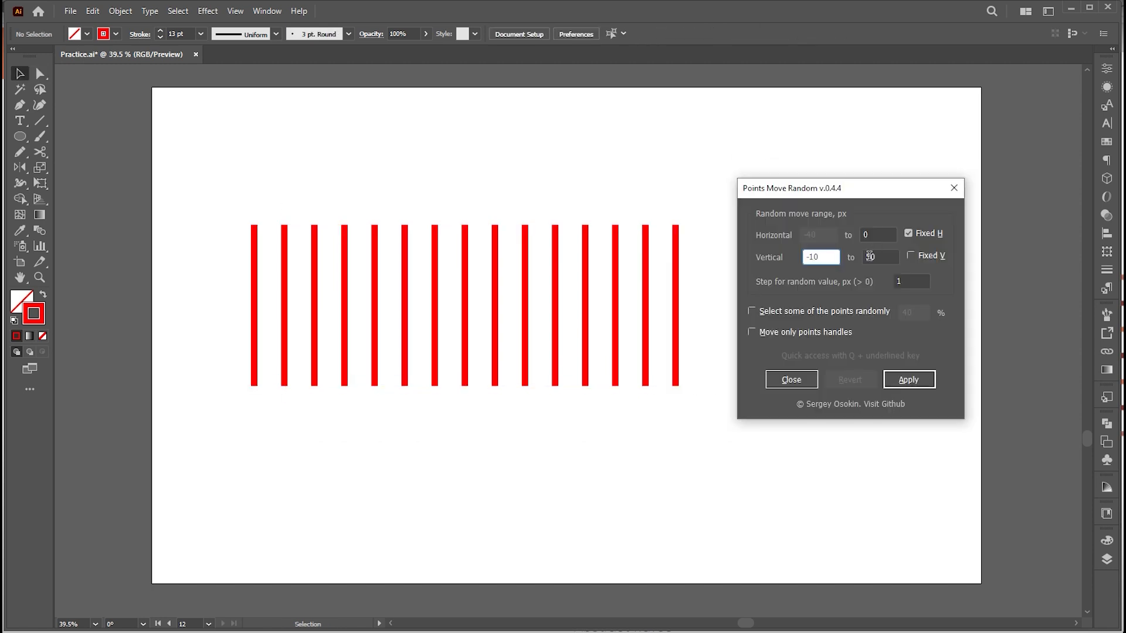
left_click_drag(871, 257, 865, 258)
left_click(919, 381)
left_click(919, 381)
left_click(919, 381)
left_click(919, 381)
left_click(919, 381)
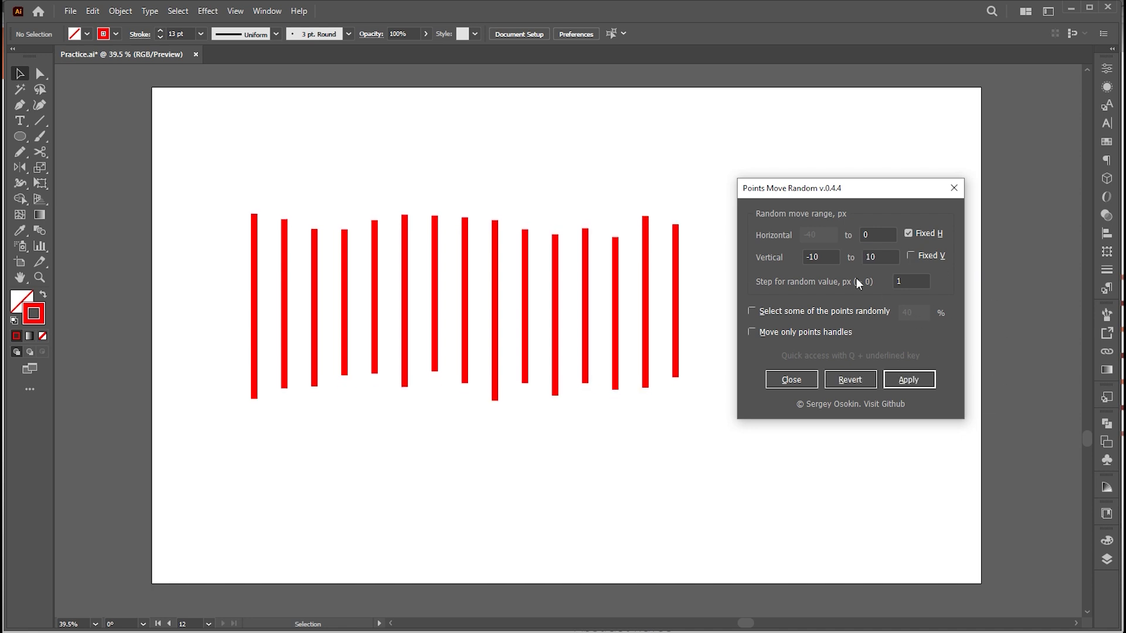
Try repeated random moves of both line ends with a vertical range of -50 to 50 px, and revert them
left_click(812, 257)
key("BackSpace")
type("5")
key("Return")
key("Return")
key("Return")
key("Return")
key("Return")
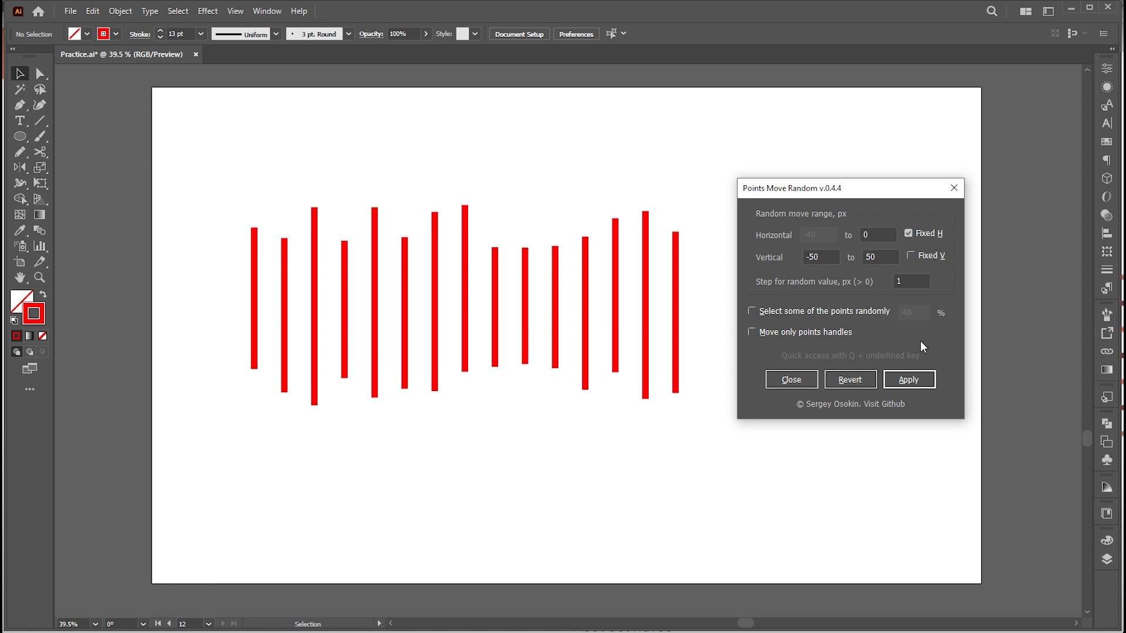
left_click(850, 380)
Randomize both ends of the lines repeatedly with a vertical range of -30 to 30 px, and close the script
left_click(812, 256)
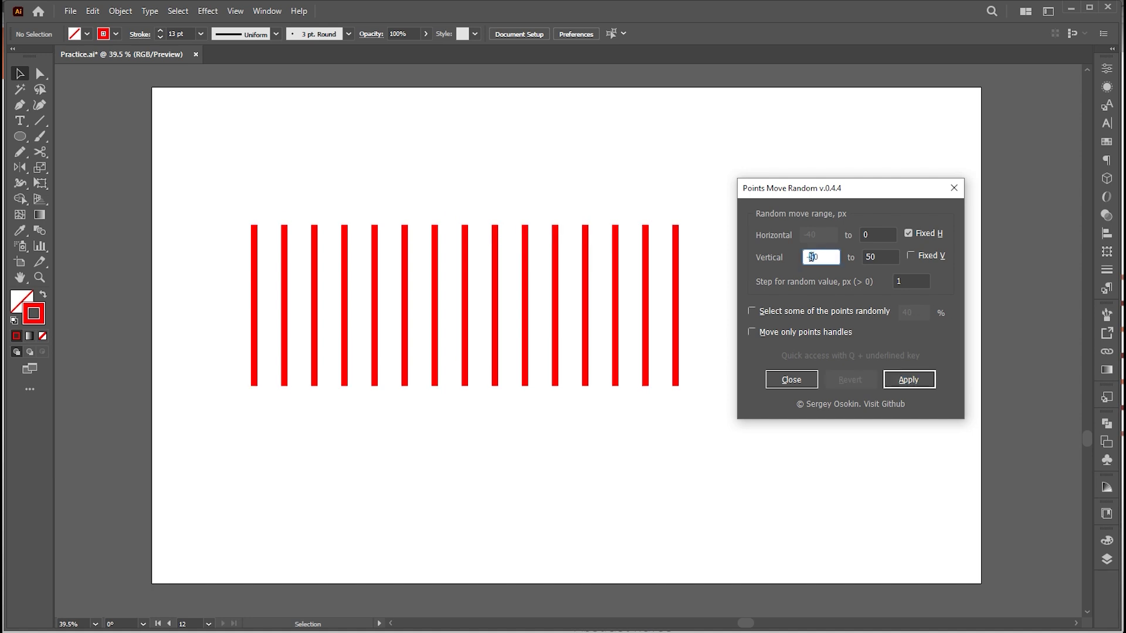
left_click(868, 256)
key("BackSpace")
type("3")
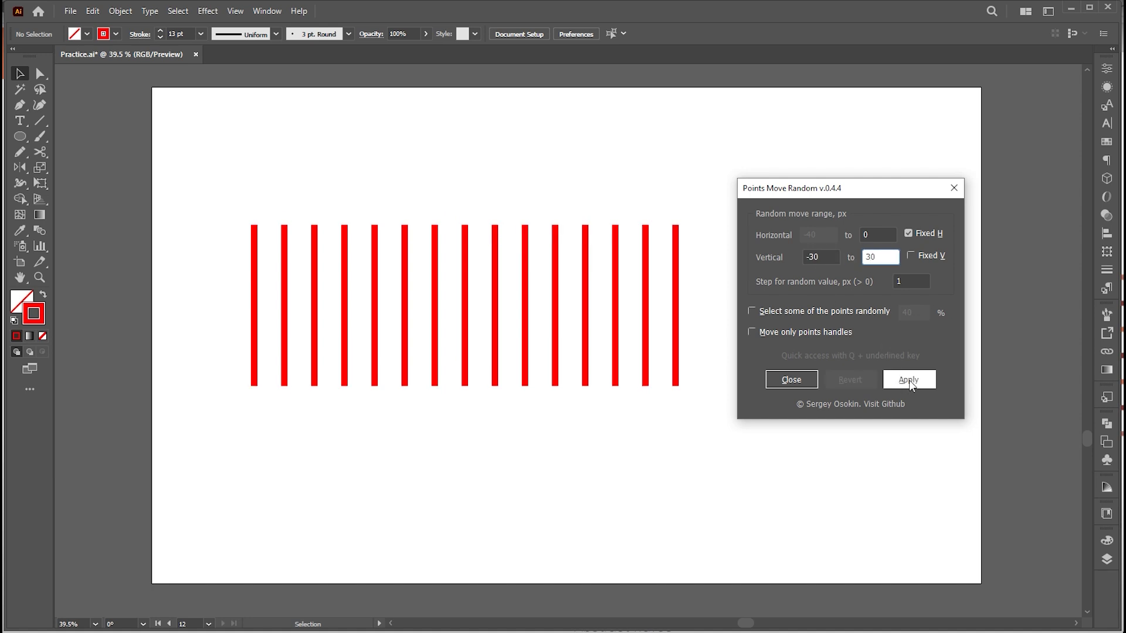
left_click(909, 380)
left_click(909, 379)
left_click(908, 380)
left_click(909, 380)
left_click(909, 380)
left_click(909, 380)
left_click(908, 380)
left_click(908, 380)
left_click(909, 380)
key("Return")
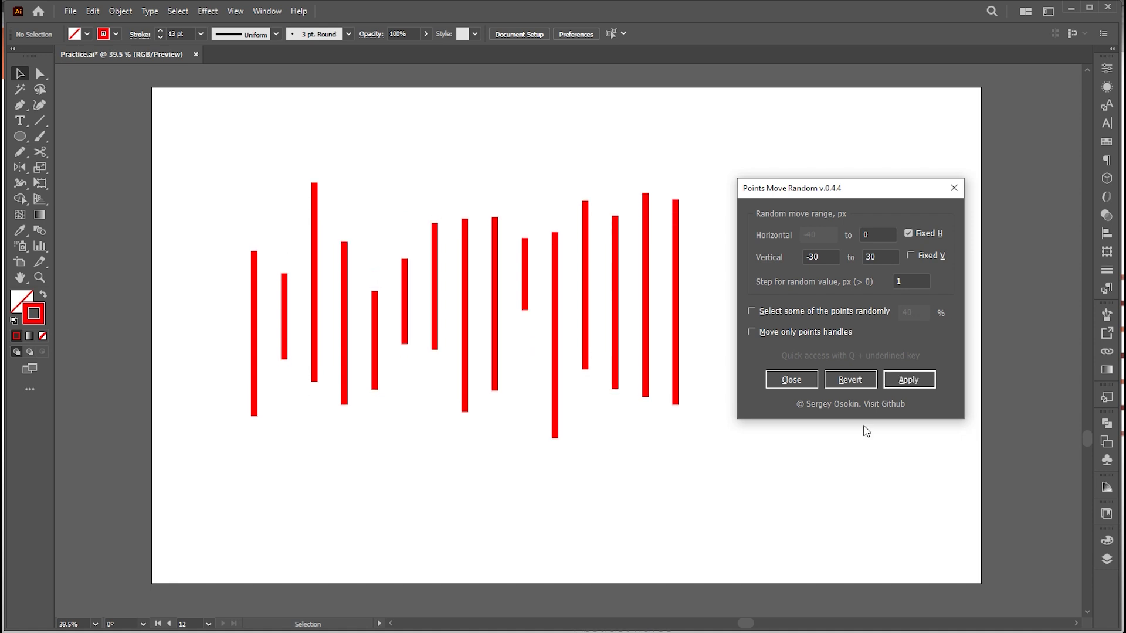
left_click(954, 187)
Draw a red outlined circle about 396 px in diameter on the left half of the empty artboard
key("z")
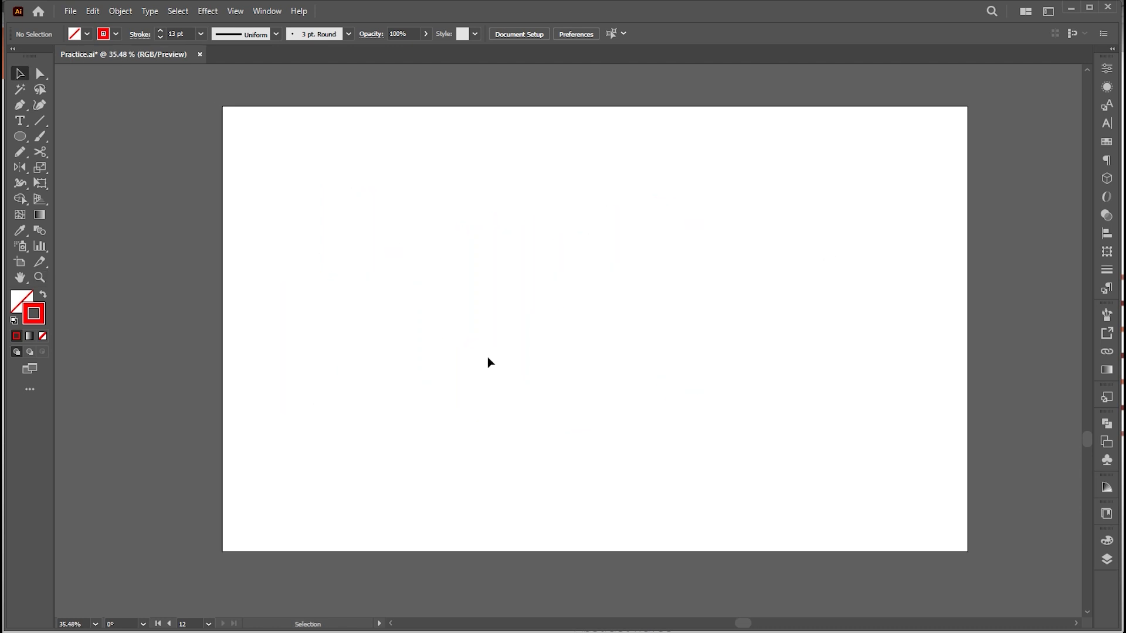
left_click(20, 136)
left_click_drag(337, 243, 501, 407)
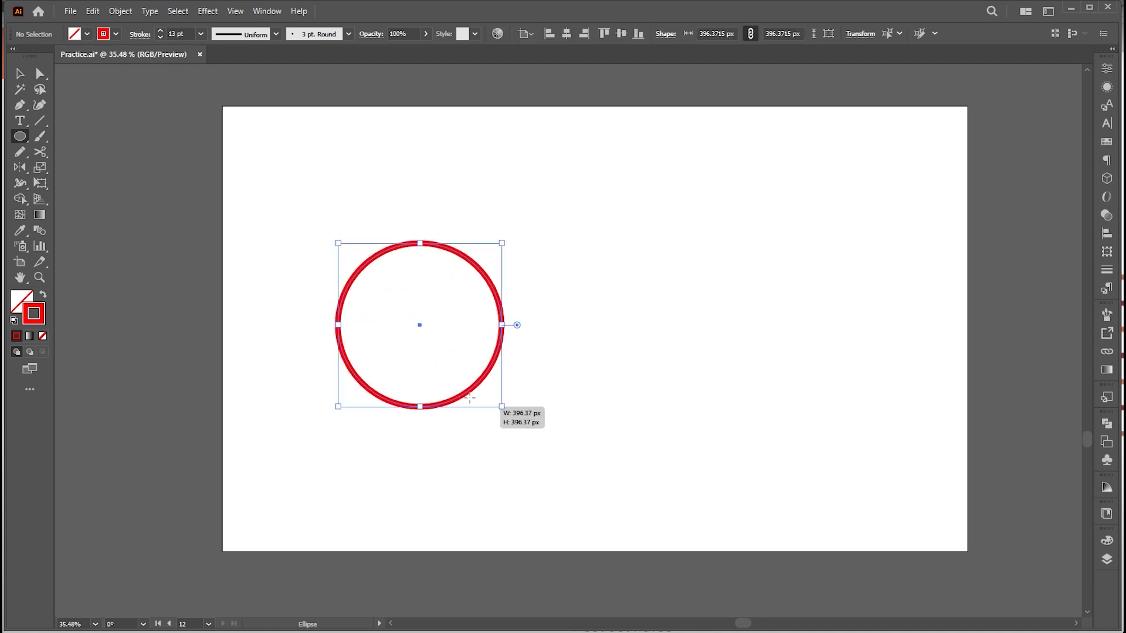
Switch the circle from a red outline to a solid red fill and move it slightly down and to the left
left_click(43, 294)
key("v")
left_click_drag(444, 338, 419, 374)
Draw a solid red square about 409 px wide on the right half of the artboard, and lower both shapes slightly
left_click_drag(20, 136, 55, 136)
left_click_drag(737, 274, 844, 428)
key("v")
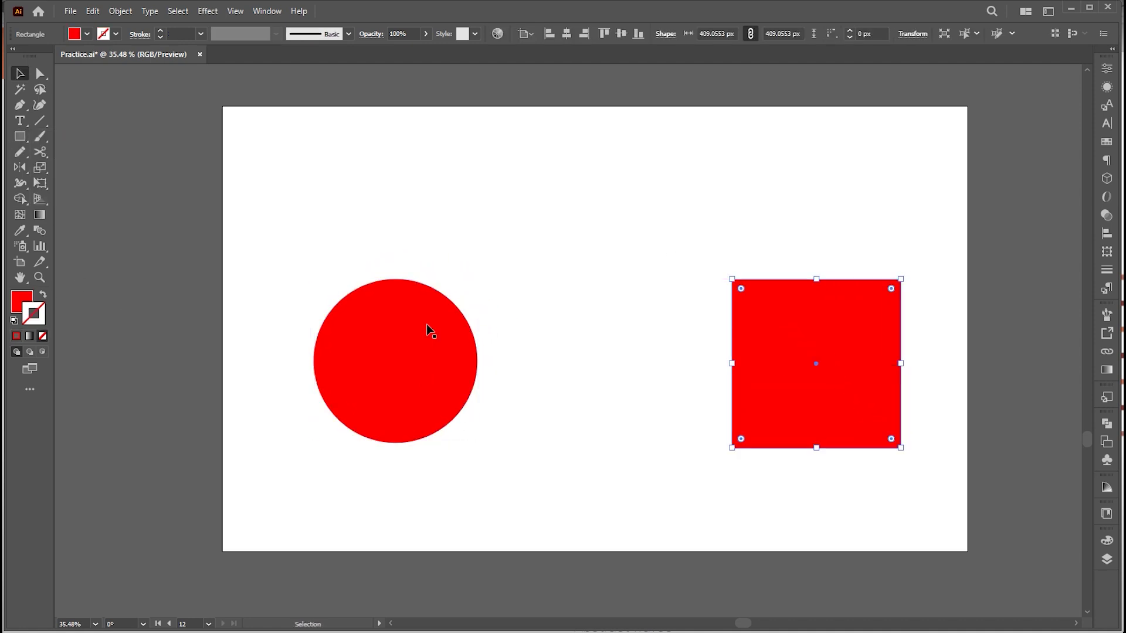
left_click_drag(426, 325, 405, 342)
left_click_drag(780, 362, 781, 372)
left_click(406, 304)
Draw a horizontal line above the two shapes and give it a 6 pt red stroke
left_click(40, 120)
left_click_drag(423, 141, 797, 140)
key("v")
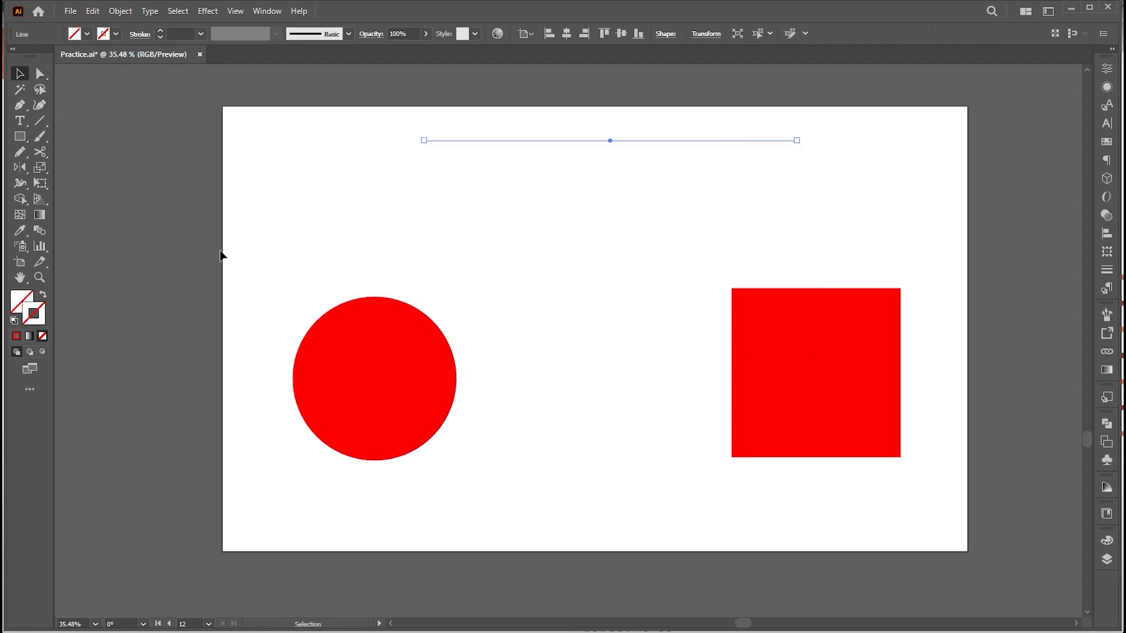
left_click(16, 336)
scroll(181, 32, "up", 2)
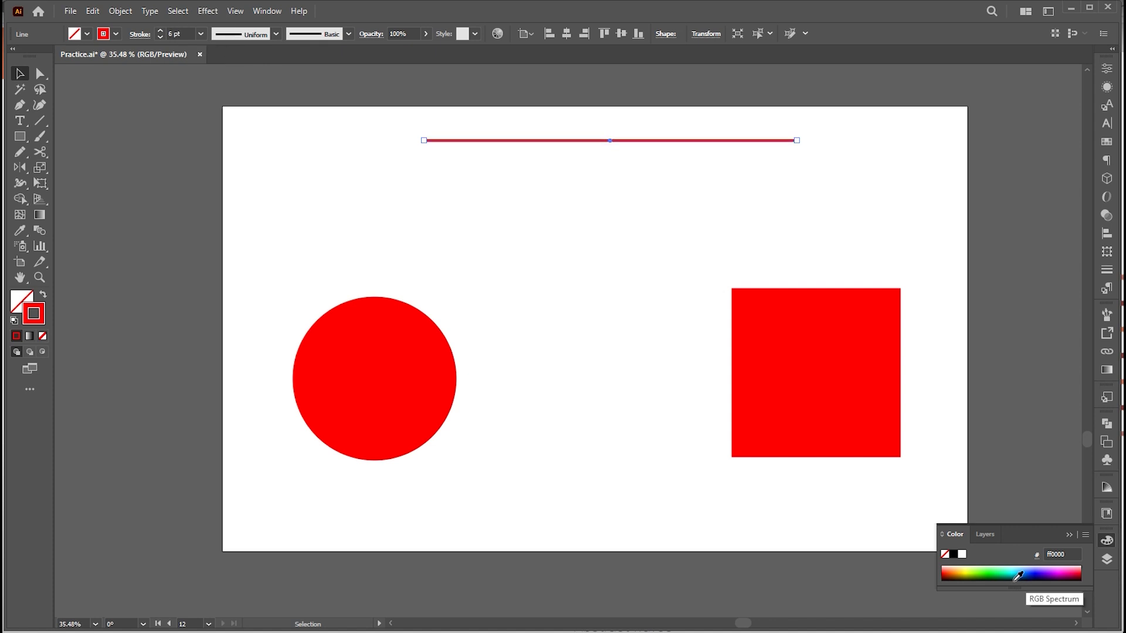
left_click(1068, 534)
Duplicate the line downward into a stack of five evenly spaced lines, and nudge the square and circle lower
mouse_move(615, 141)
left_mouse_down()
mouse_move(599, 135)
mouse_move(603, 157)
left_mouse_up()
key("ctrl+d")
key("ctrl+d")
key("ctrl+d")
left_click_drag(838, 394, 838, 402)
left_click_drag(367, 411, 375, 424)
Run the PointsMoveRandom script on the circle and set its horizontal and vertical ranges to -20 to 20 px
left_click(70, 10)
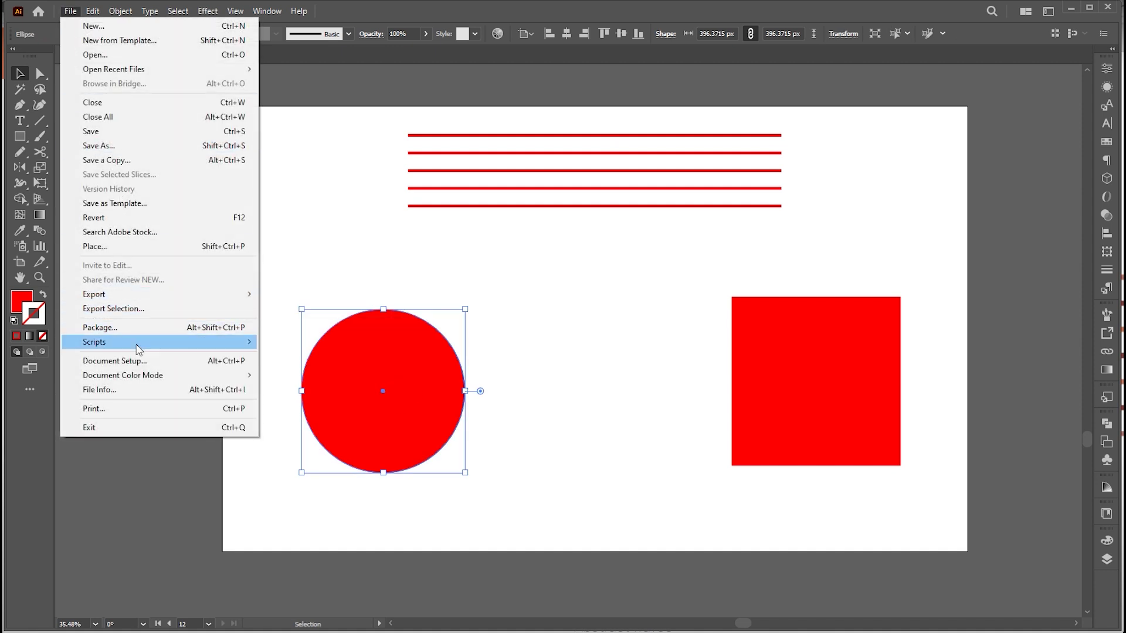
mouse_move(139, 344)
left_click(307, 385)
left_click_drag(616, 202, 644, 201)
left_click(709, 251)
left_click(610, 252)
key("BackSpace")
type("2")
key("Tab")
type("20")
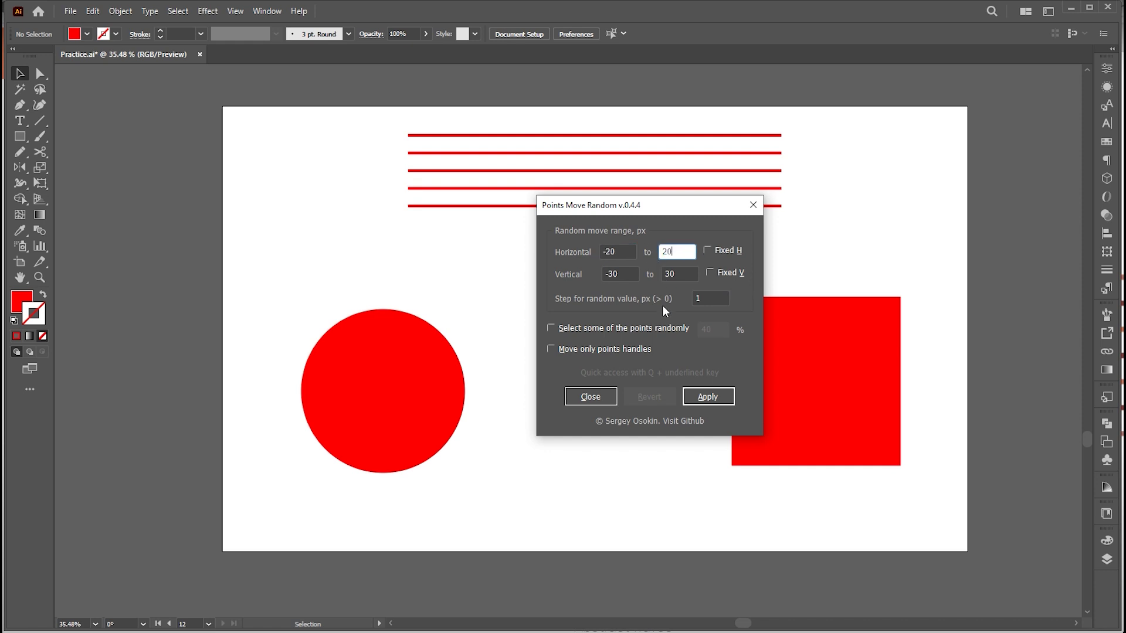
left_click_drag(612, 274, 665, 274)
type("2")
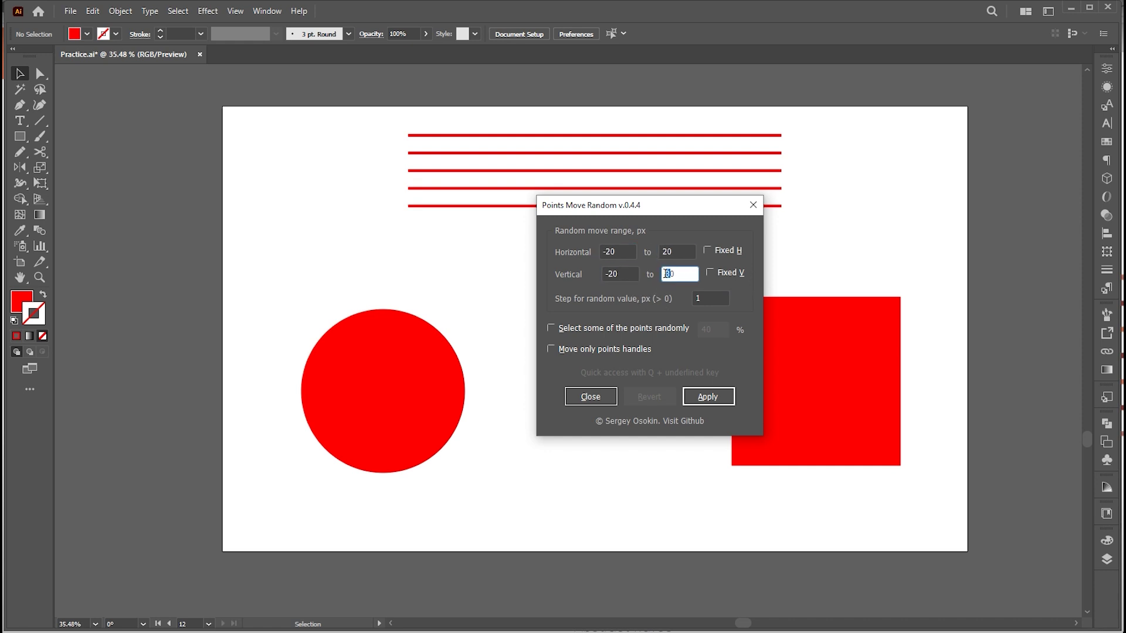
Limit the random move to 20 percent of the points, and apply it to the circle twice
left_click(552, 328)
double_click(707, 329)
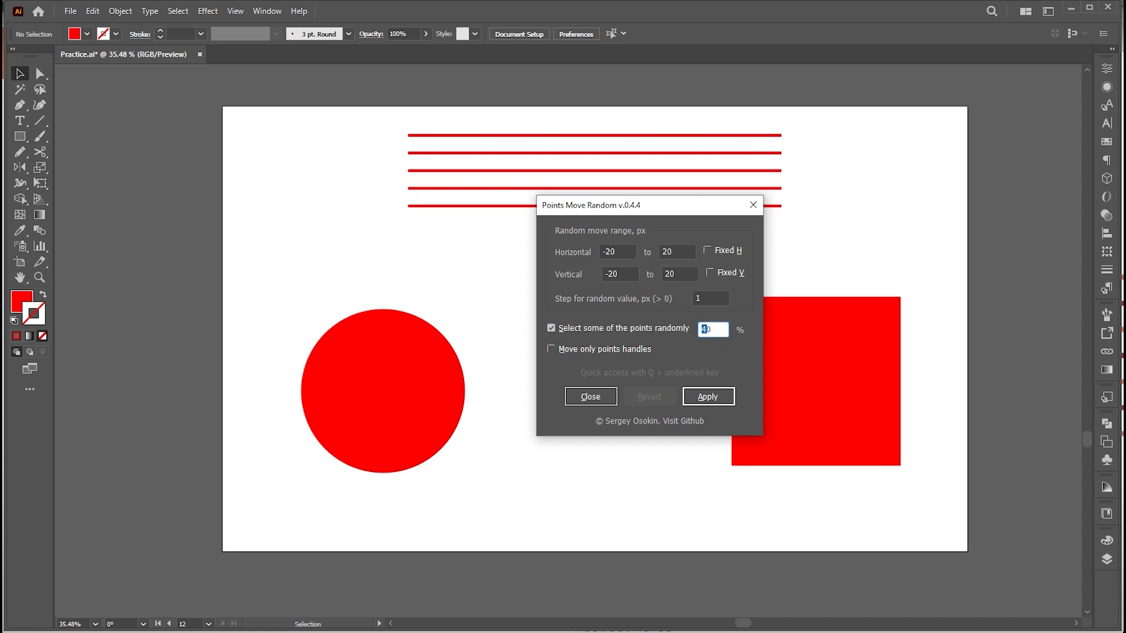
type("2")
key("Return")
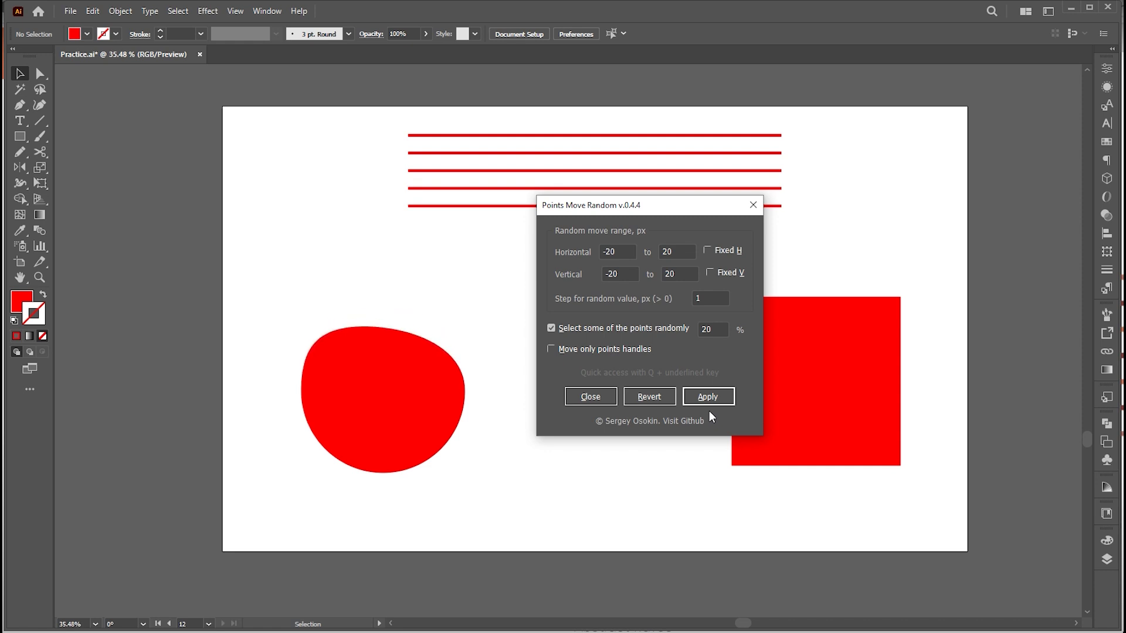
key("Return")
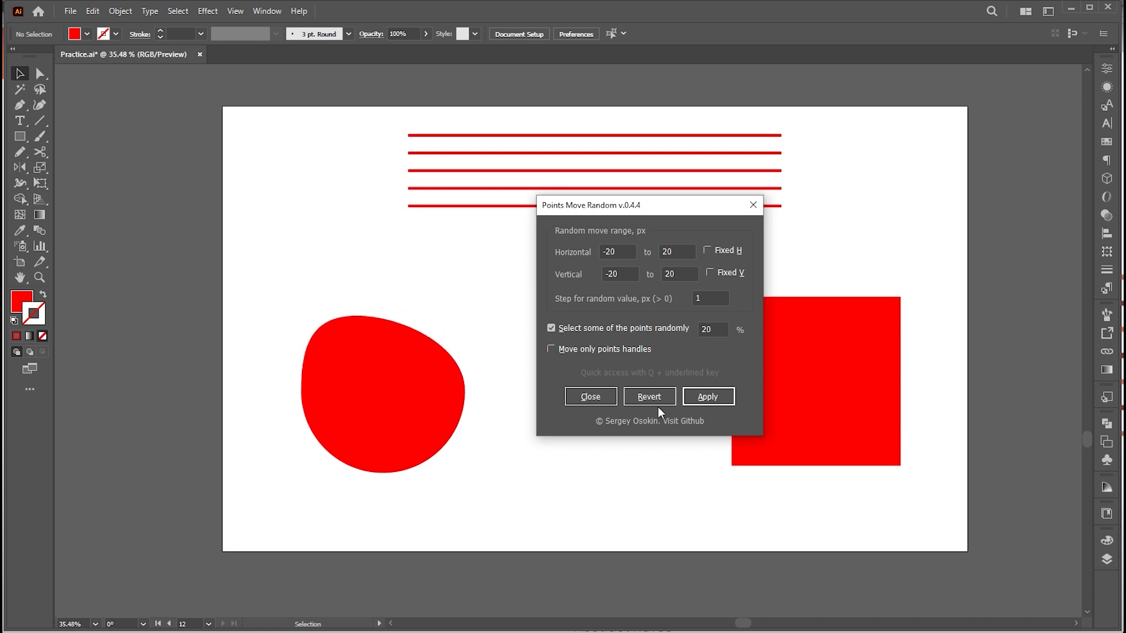
Apply random moves to only the circle's point handles several times, and turn the handles-only option off again
left_click(554, 350)
left_click(703, 398)
left_click(703, 398)
left_click(703, 398)
left_click(703, 398)
left_click(556, 350)
Set the horizontal and vertical ranges to -40 to 40 px and the share of randomly selected points to 40 percent
left_click_drag(610, 251, 605, 251)
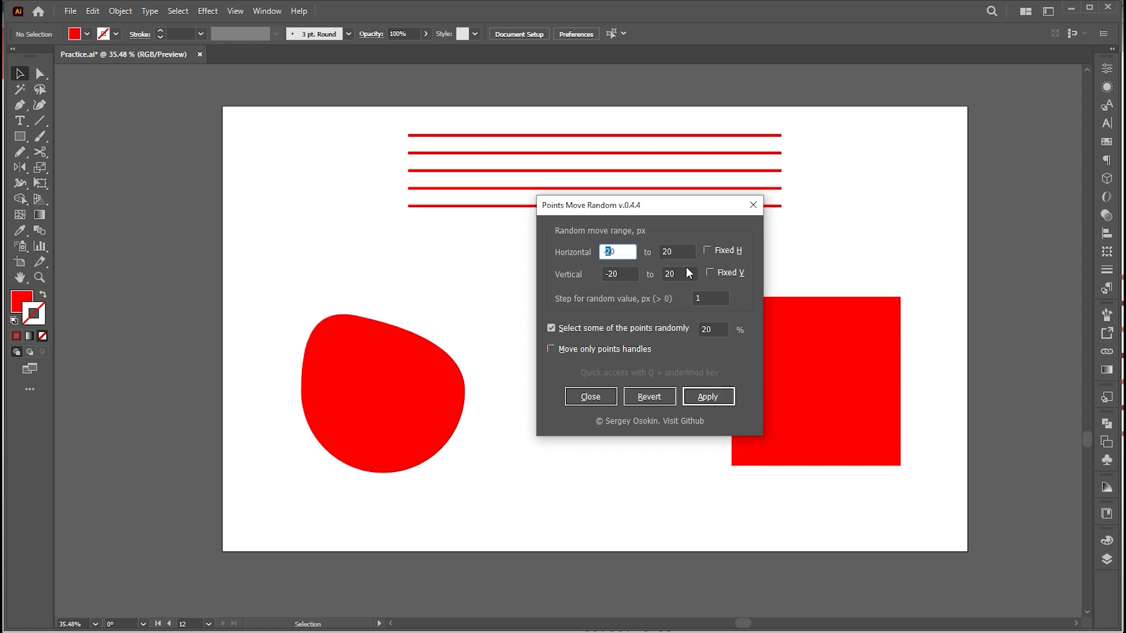
type("4")
left_click_drag(662, 251, 665, 251)
type("4")
left_click_drag(608, 274, 666, 274)
type("4")
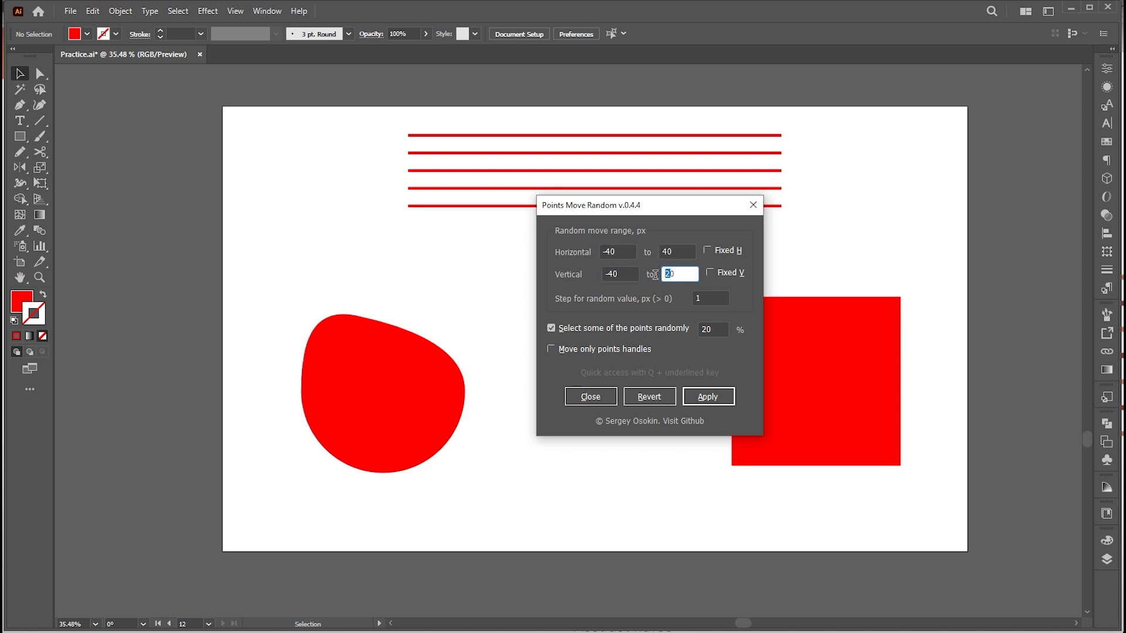
left_click_drag(702, 329, 706, 329)
type("4")
Apply the random move to the circle's points repeatedly until its shape is irregular, and close the script
left_click(699, 403)
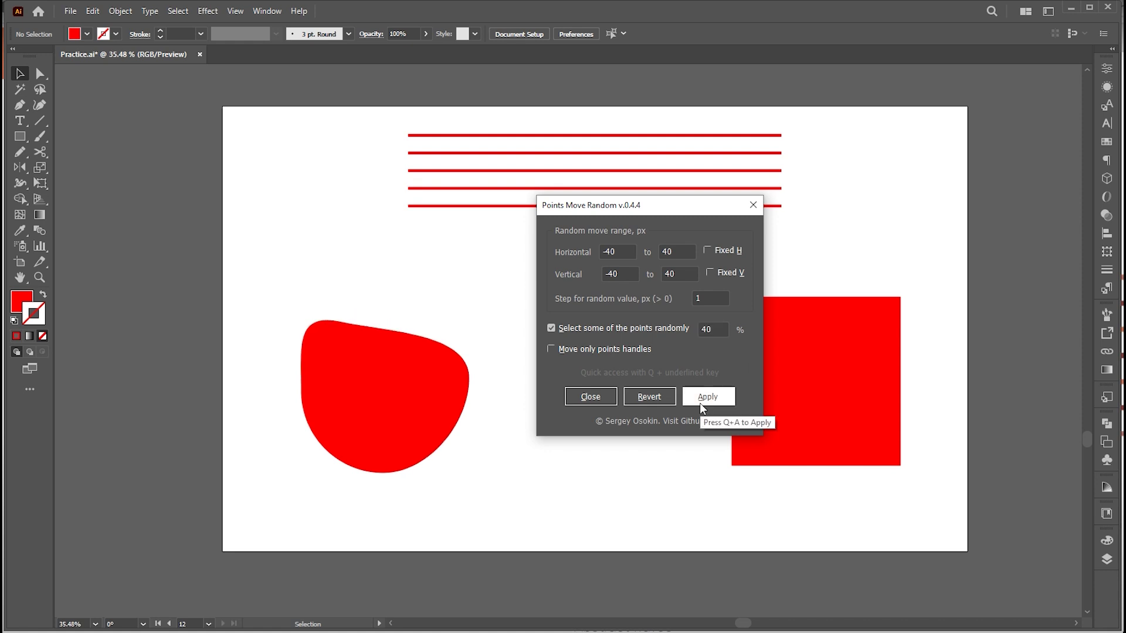
left_click(698, 403)
left_click(698, 402)
left_click(697, 403)
left_click(697, 402)
left_click(696, 404)
left_click(694, 404)
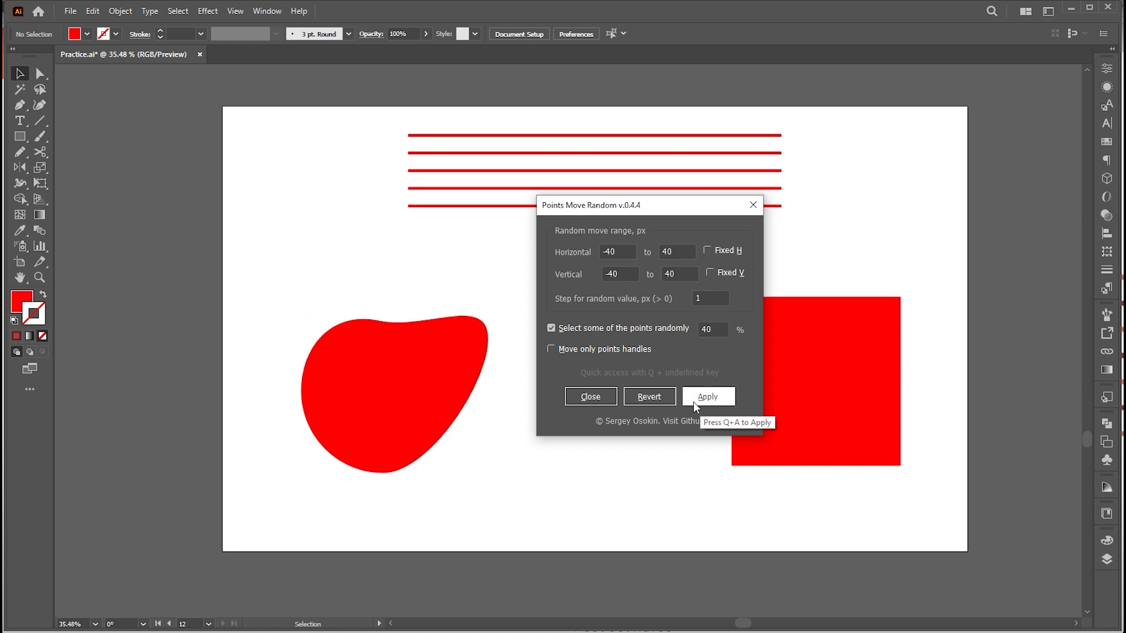
left_click(707, 400)
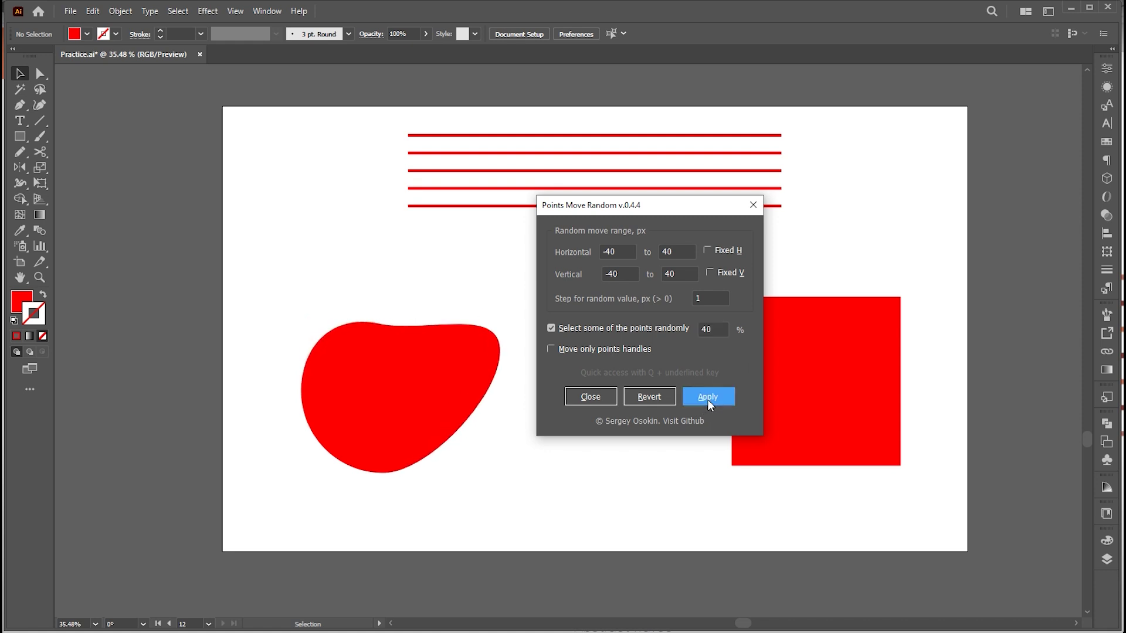
left_click(702, 396)
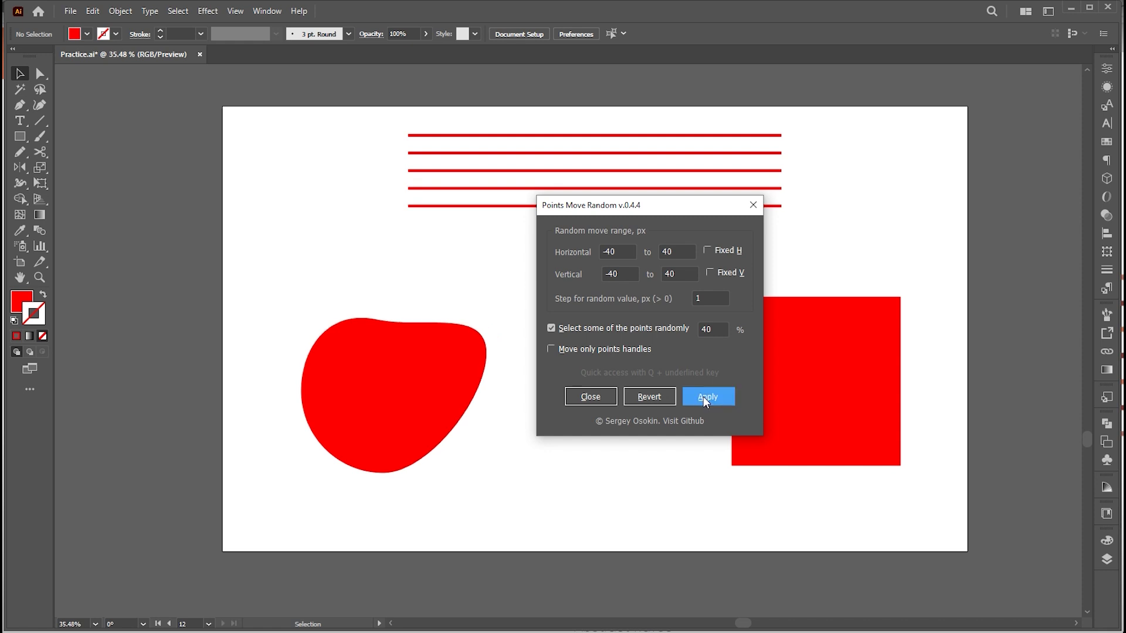
left_click(603, 398)
Select all five horizontal lines and add anchor points to them twice
left_click(763, 357)
left_click_drag(665, 267, 540, 154)
left_click(120, 10)
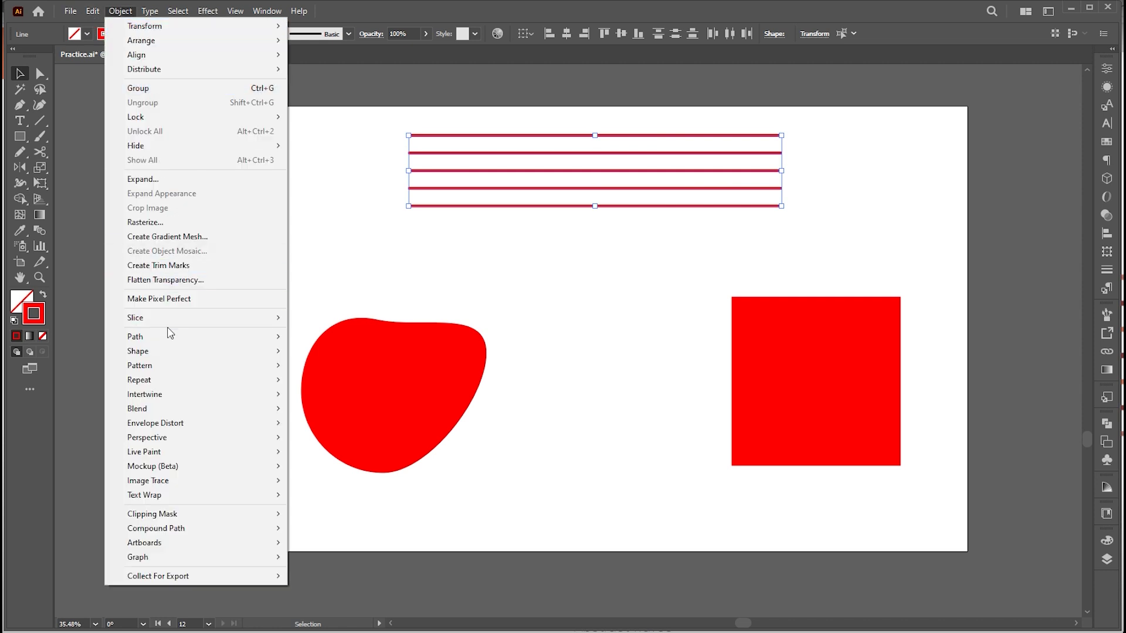
mouse_move(166, 336)
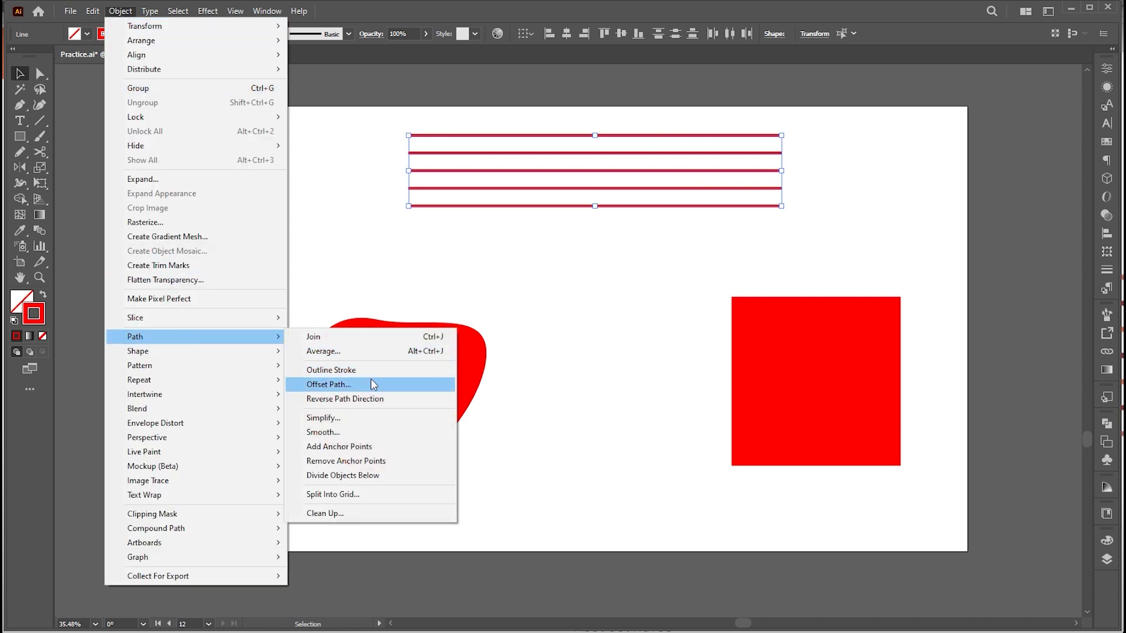
left_click(351, 448)
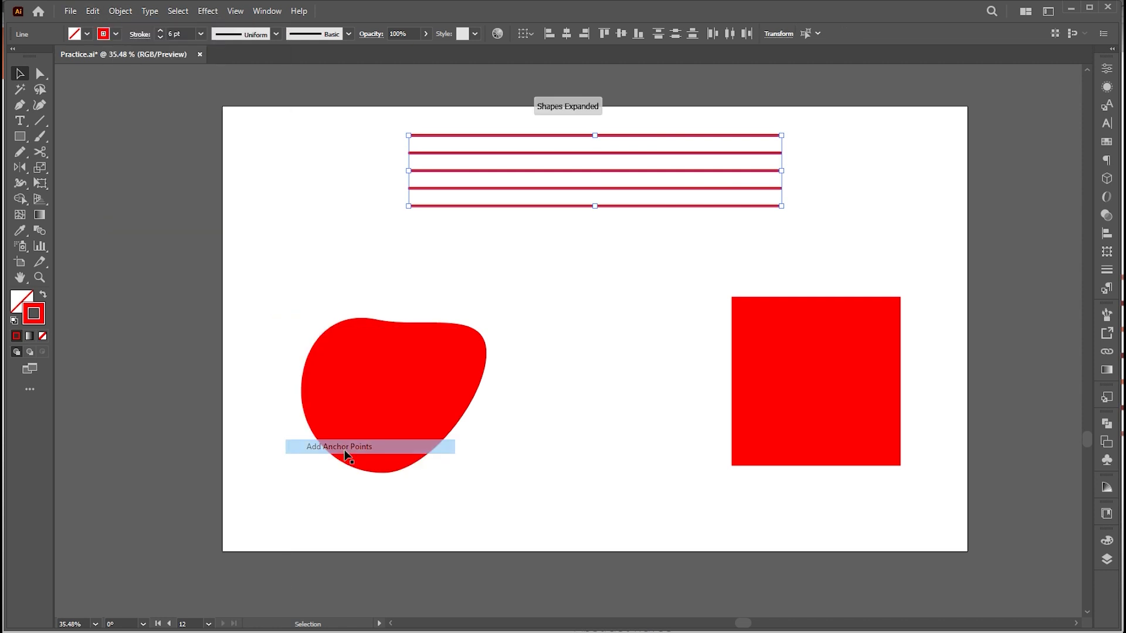
left_click(120, 11)
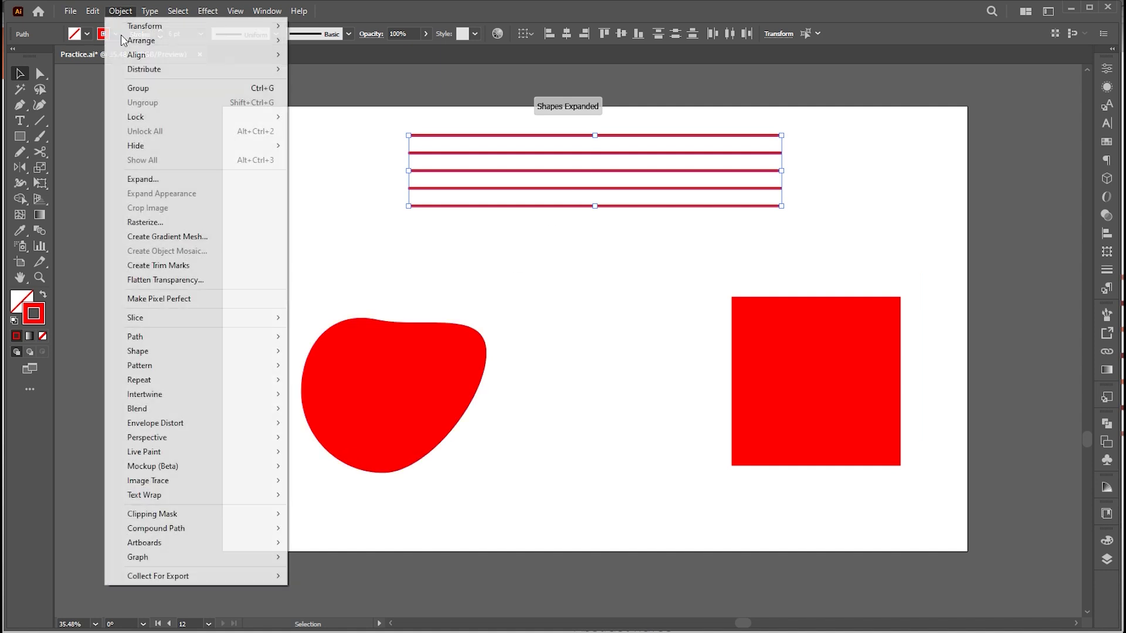
mouse_move(170, 356)
mouse_move(176, 336)
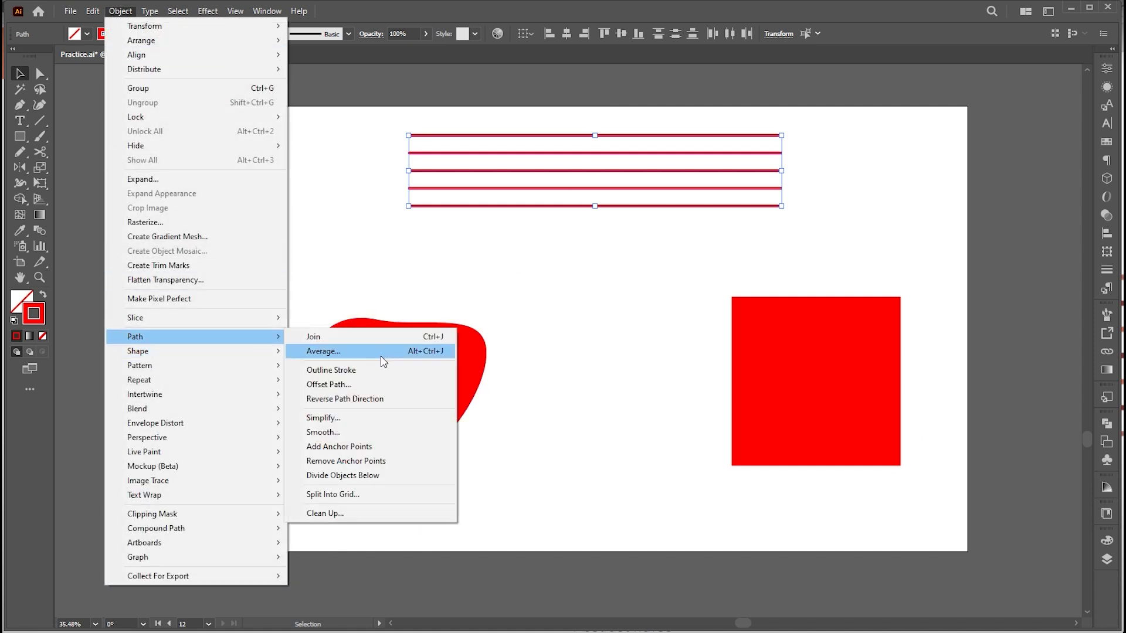
left_click(351, 448)
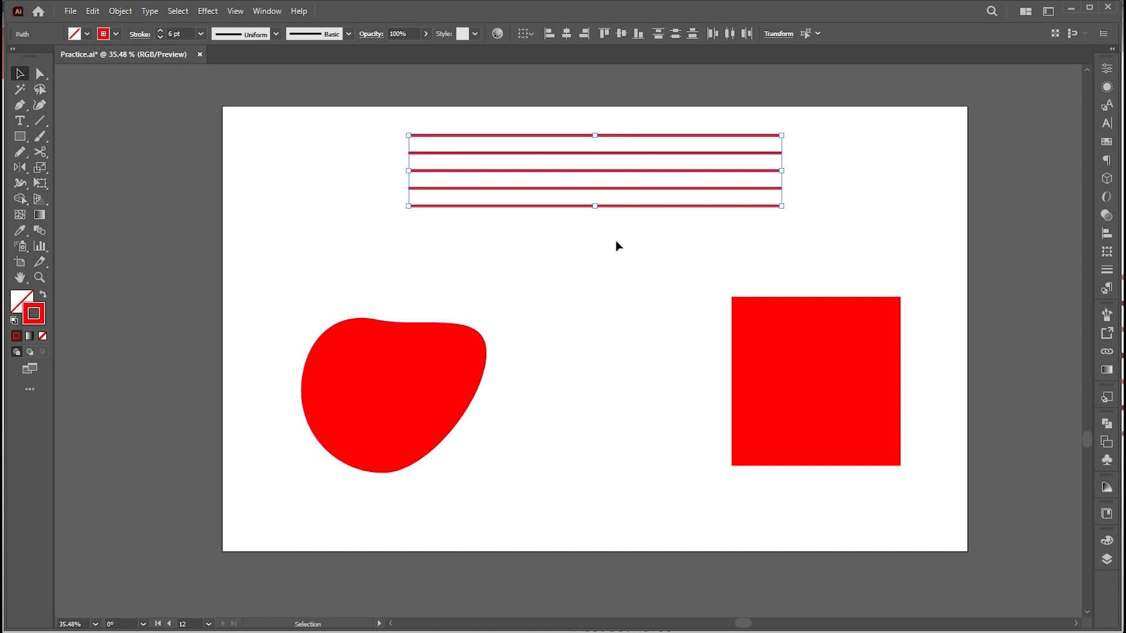
Select all inner anchor points of the five lines without their ends, and run the PointsMoveRandom script
key("a")
left_click_drag(732, 238, 494, 127)
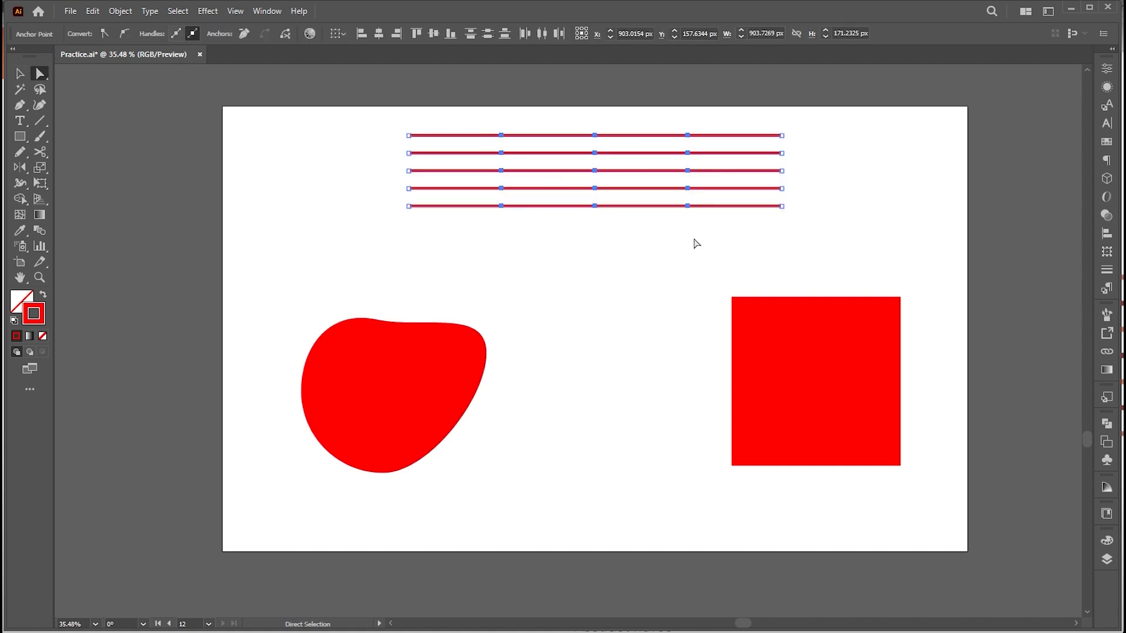
left_click_drag(766, 235, 426, 124)
left_click(70, 10)
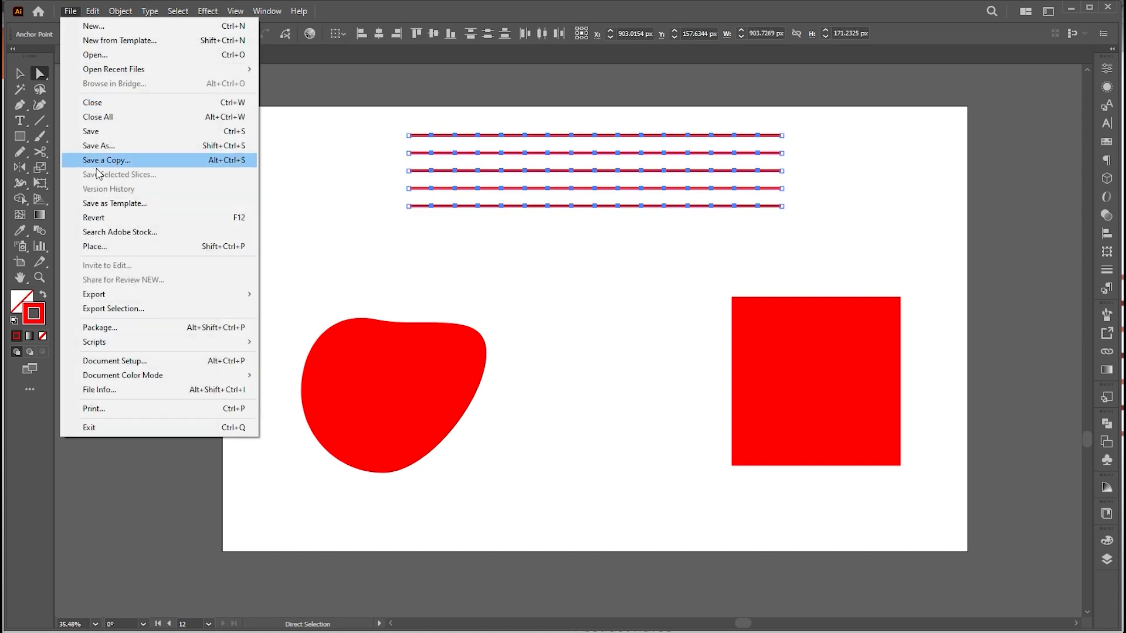
mouse_move(127, 343)
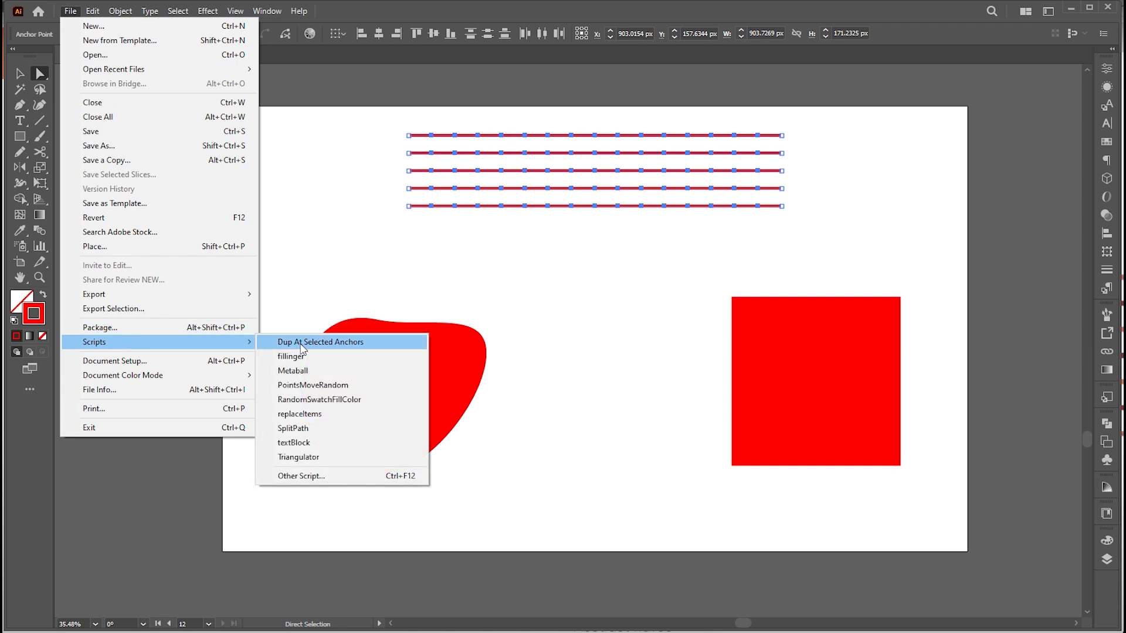
left_click(308, 385)
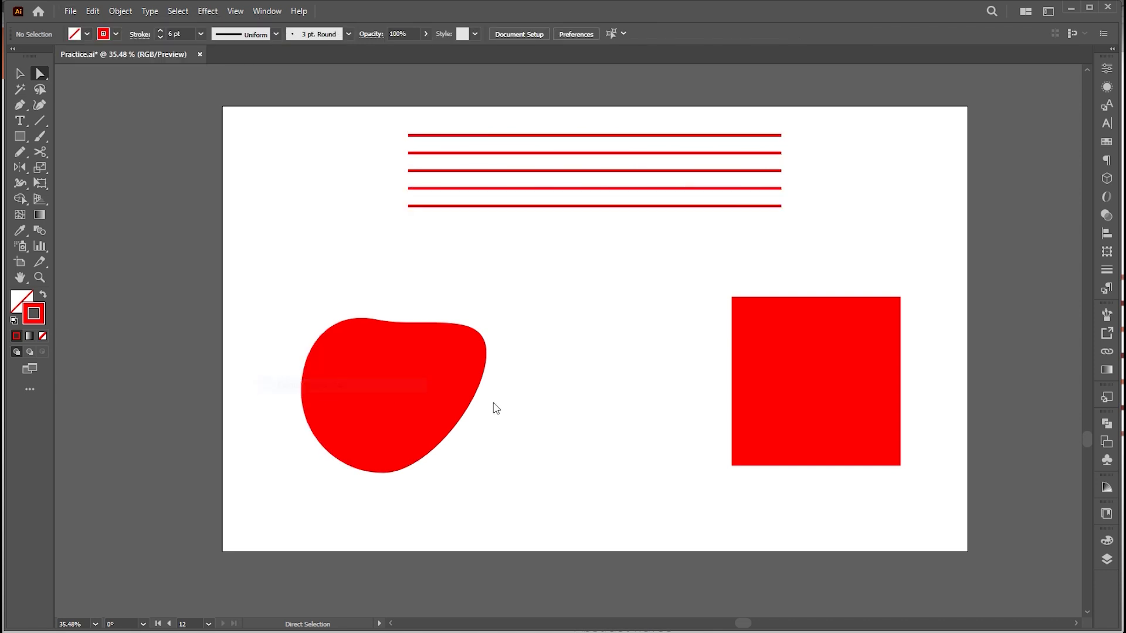
left_click_drag(618, 209, 718, 262)
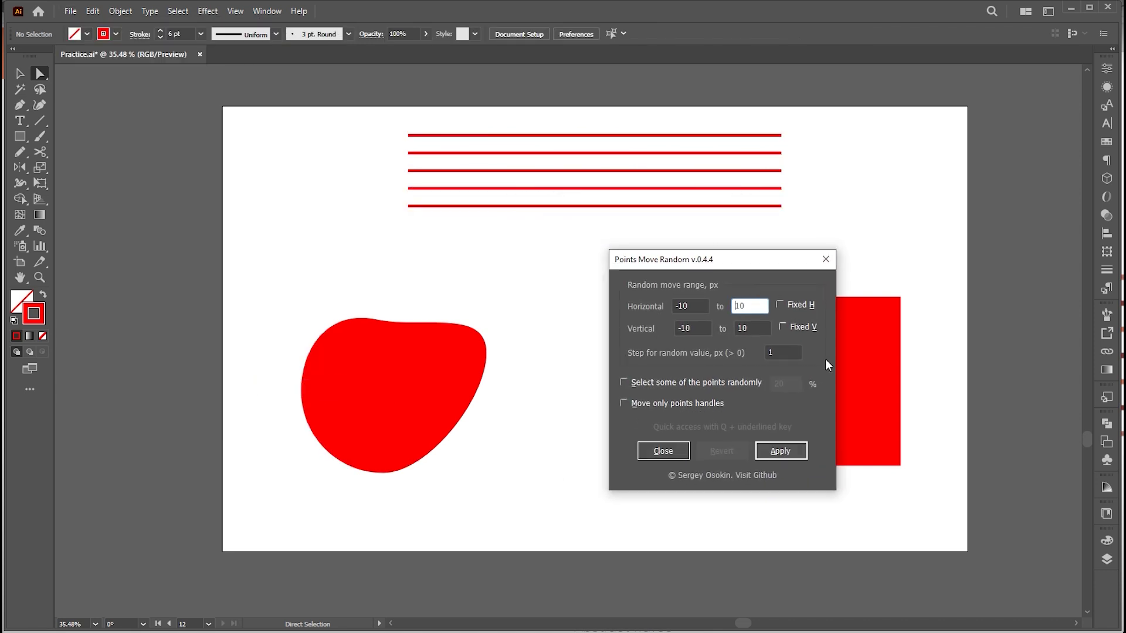
Try repeated random moves of the lines' inner points with both ranges at -10 to 10 px, and revert them
left_click(787, 456)
left_click(788, 457)
left_click(788, 459)
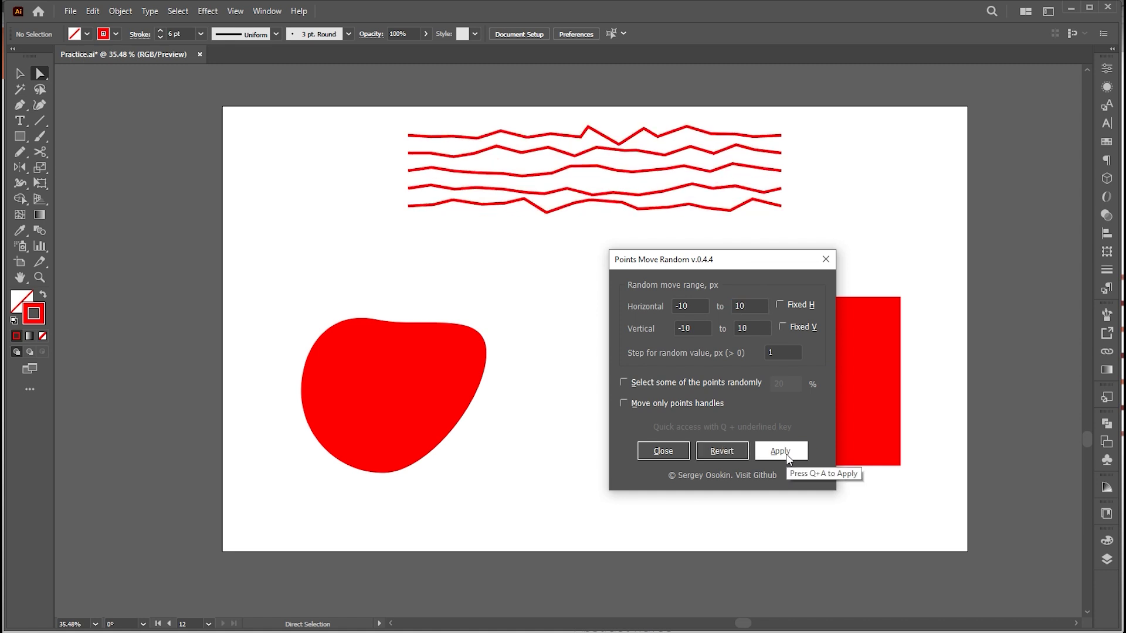
left_click(788, 458)
left_click(787, 457)
left_click(788, 457)
left_click(787, 457)
left_click(788, 457)
left_click(722, 452)
Try repeated random moves of only the handles of the lines' inner points, and turn the handles-only option off
left_click(635, 404)
left_click(768, 447)
left_click(768, 447)
left_click(768, 446)
left_click(768, 447)
left_click(768, 447)
left_click(768, 446)
left_click(623, 404)
Try repeated random moves on 20 percent of the lines' inner points, revert them, and close the script
left_click(623, 383)
left_click(716, 449)
left_click(789, 449)
left_click(789, 449)
left_click(789, 449)
left_click(789, 449)
left_click(789, 449)
left_click(789, 449)
left_click(789, 449)
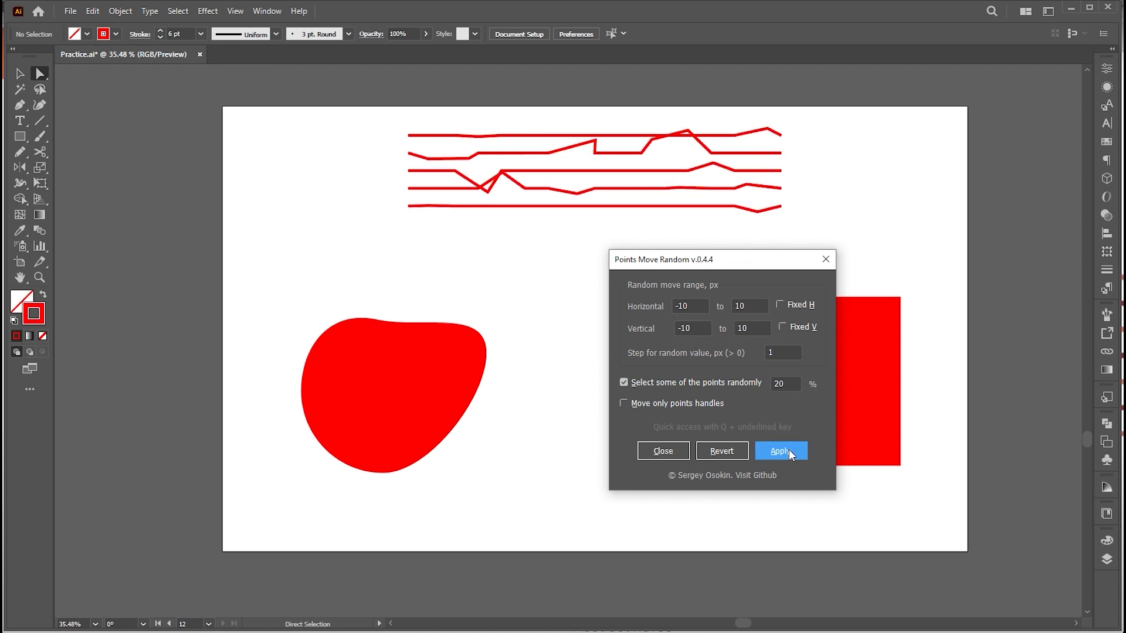
left_click(727, 451)
left_click(825, 260)
Select the square and apply PointsMoveRandom several times to 20 percent of its points with ranges of -10 to 10 px
key("v")
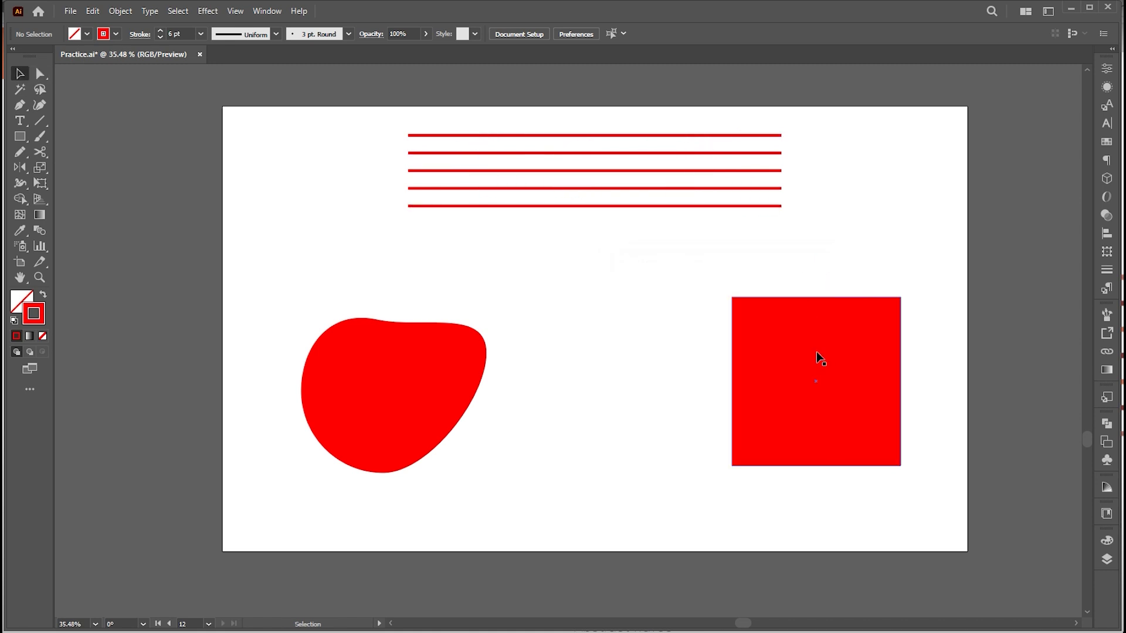
left_click(816, 350)
left_click_drag(502, 210, 491, 213)
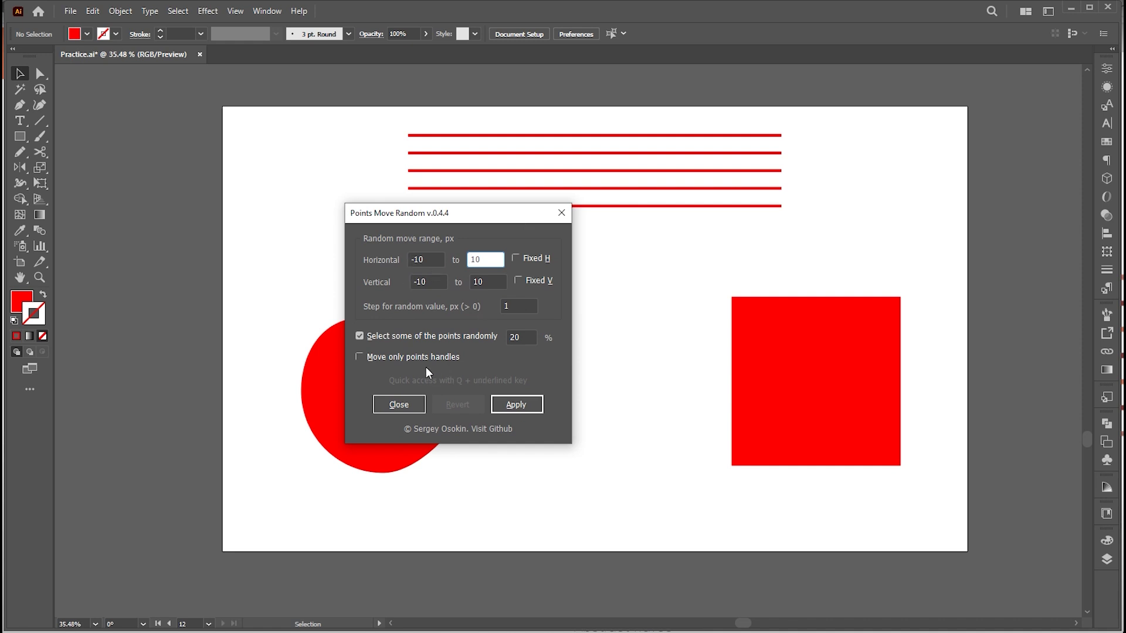
left_click(521, 402)
left_click(521, 402)
left_click(522, 402)
left_click(521, 402)
left_click(521, 402)
Randomize 40 percent of the square's points repeatedly with a horizontal range of -40 to 40 px and a vertical range of -140 to 40 px
left_click(417, 259)
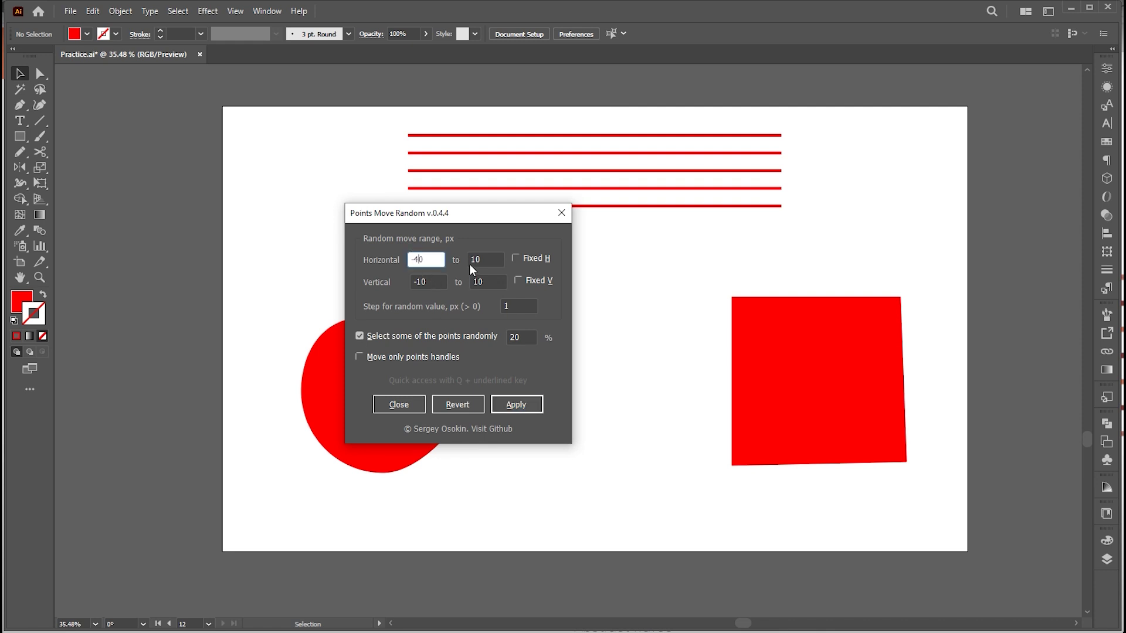
left_click(475, 260)
left_click(421, 282)
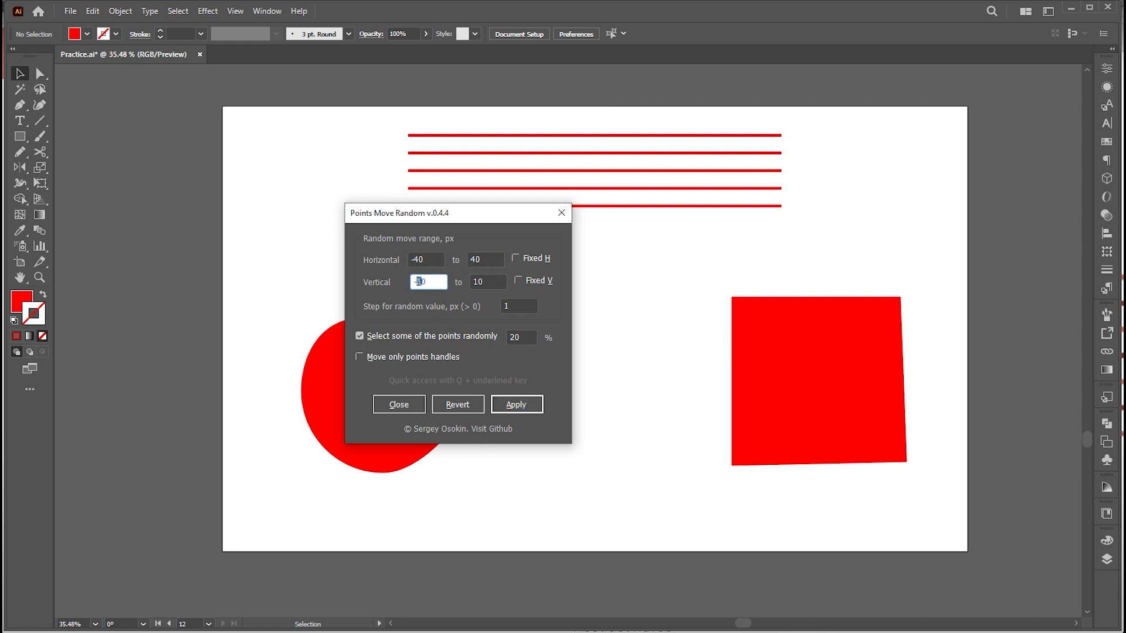
type("4")
key("Tab")
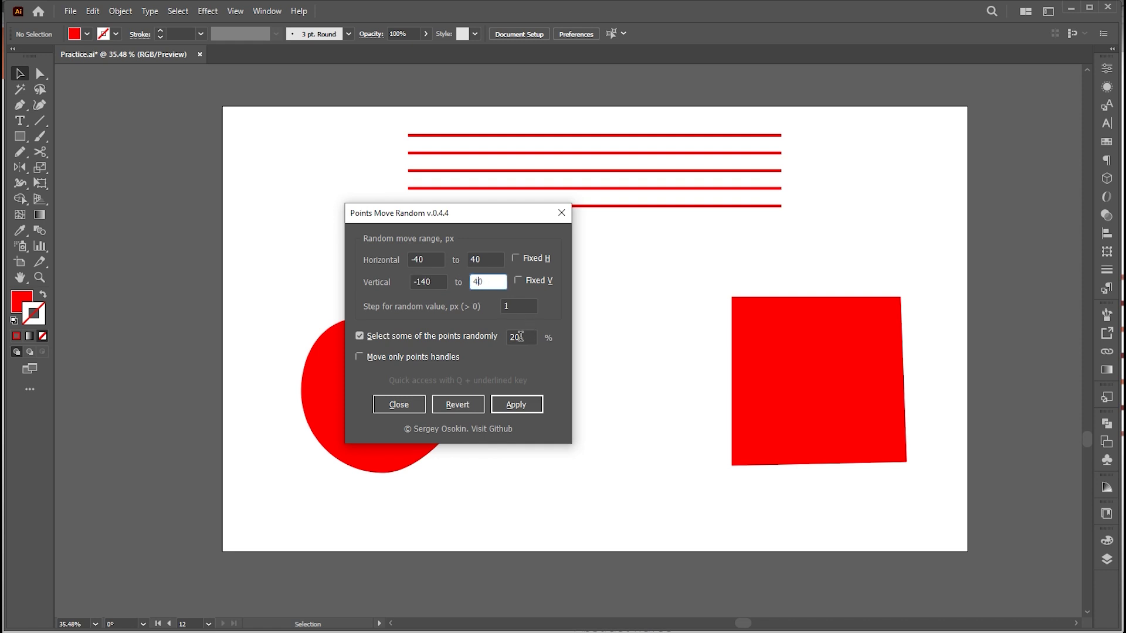
double_click(520, 336)
type("40")
left_click(515, 404)
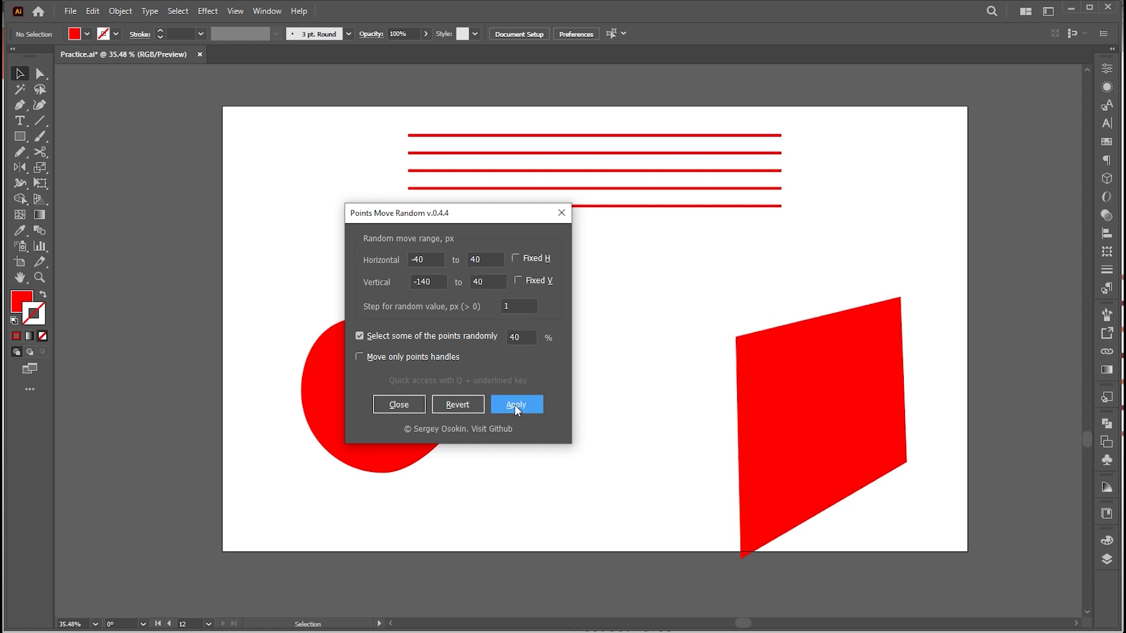
left_click(515, 405)
left_click(515, 404)
left_click(515, 405)
Restrict the random move to point handles only, and apply it to the square several times
left_click(400, 357)
left_click(509, 404)
left_click(509, 404)
left_click(509, 404)
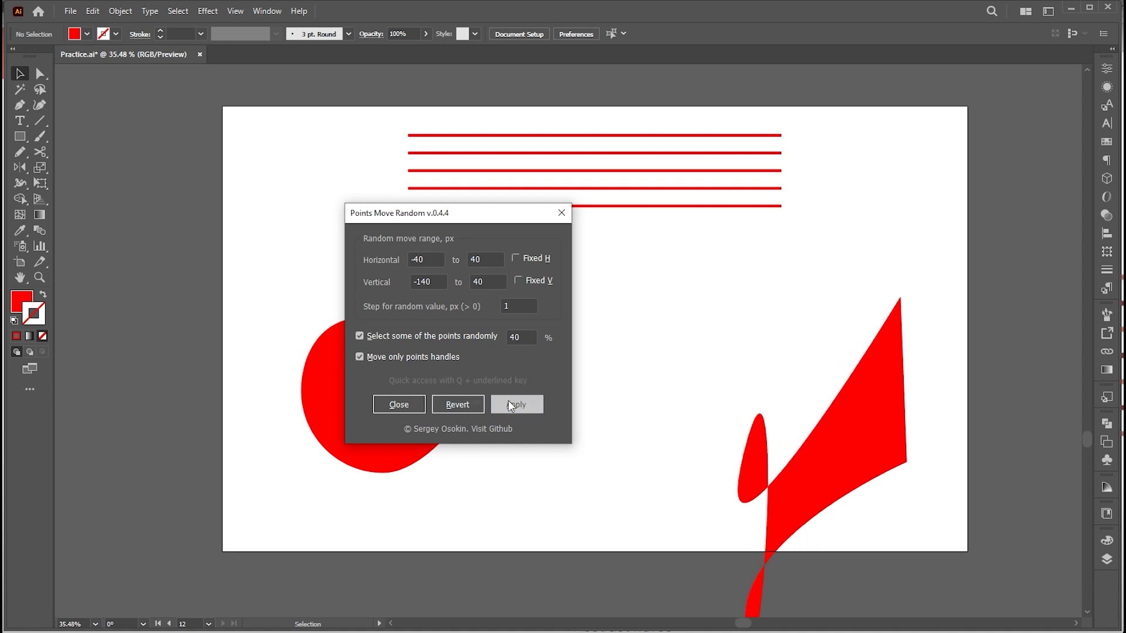
Randomize the square's point handles once more, revert the random moves, and close the script
left_click(508, 401)
left_click(508, 401)
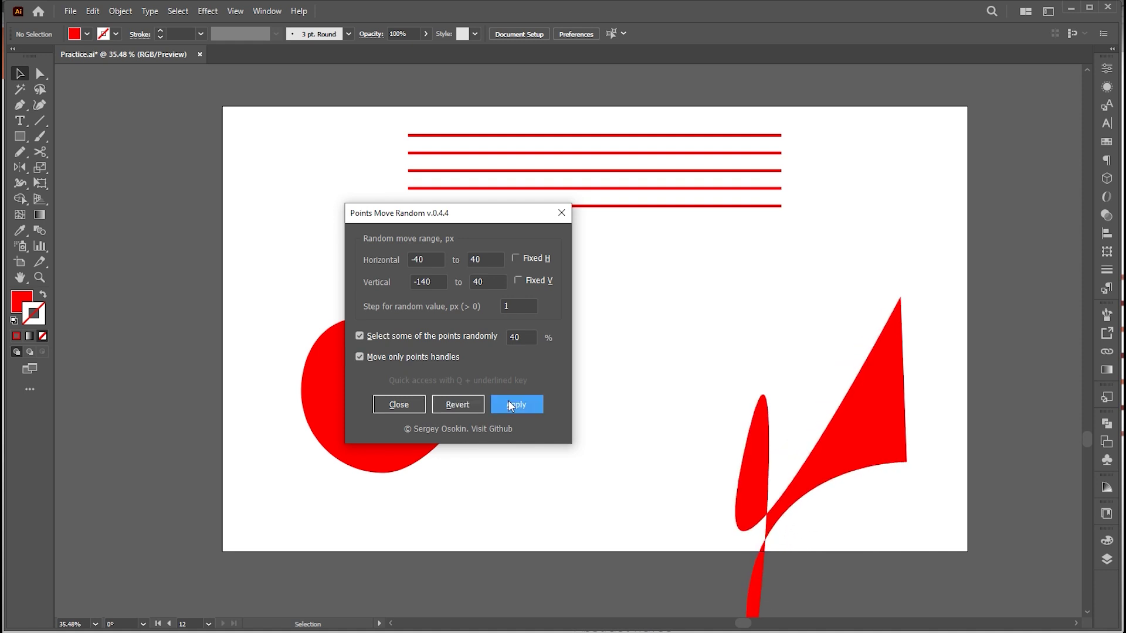
left_click(473, 403)
left_click(399, 404)
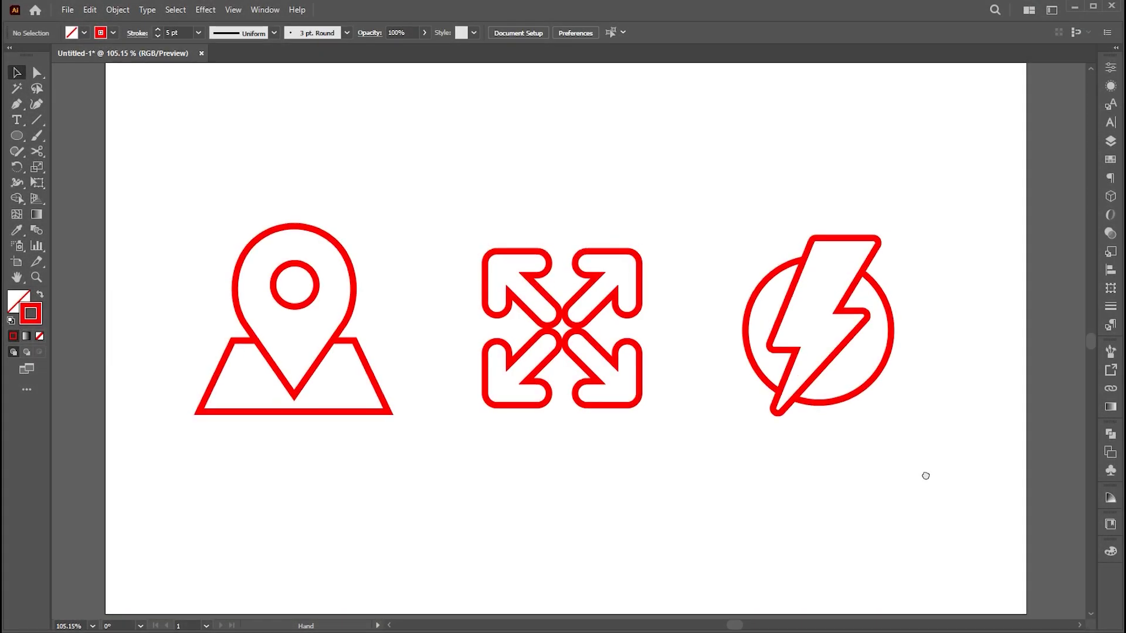
Select the pin, arrows and lightning icons, run the SelectPointsByType script on them, and move its dialog clear of the artwork
key("z")
left_click_drag(867, 465, 770, 459)
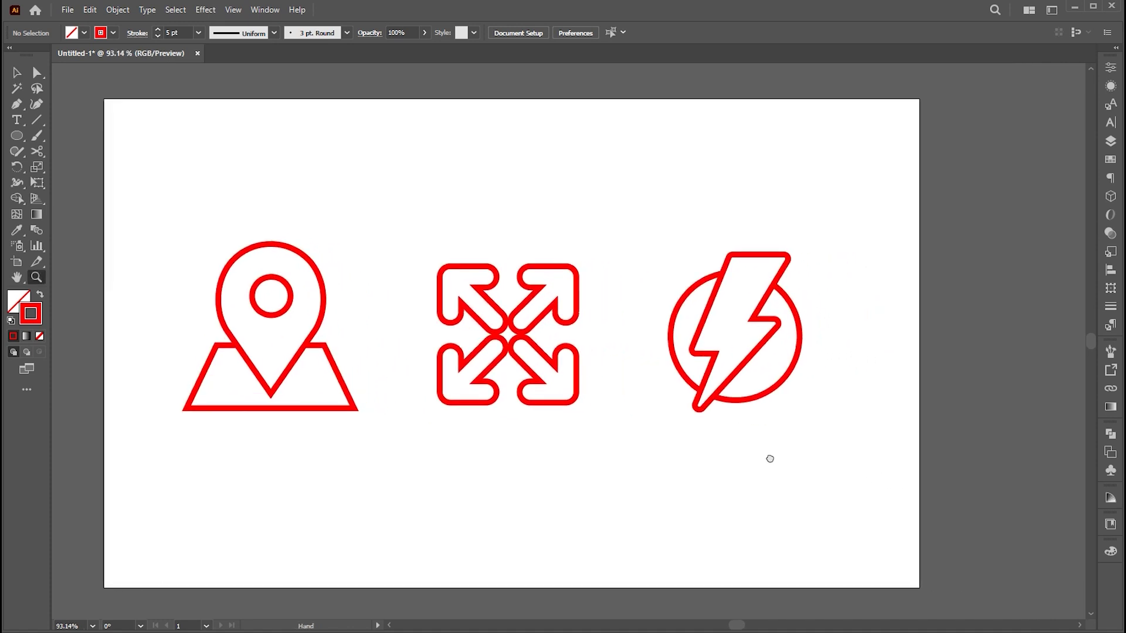
key("v")
left_click_drag(846, 170, 100, 516)
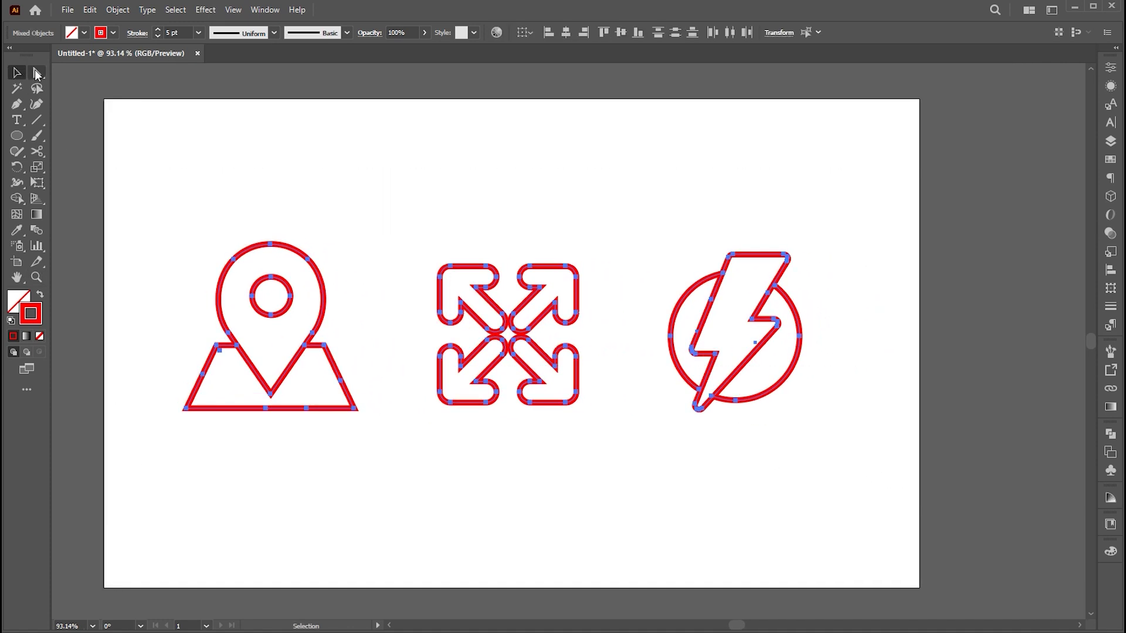
left_click(67, 9)
mouse_move(100, 342)
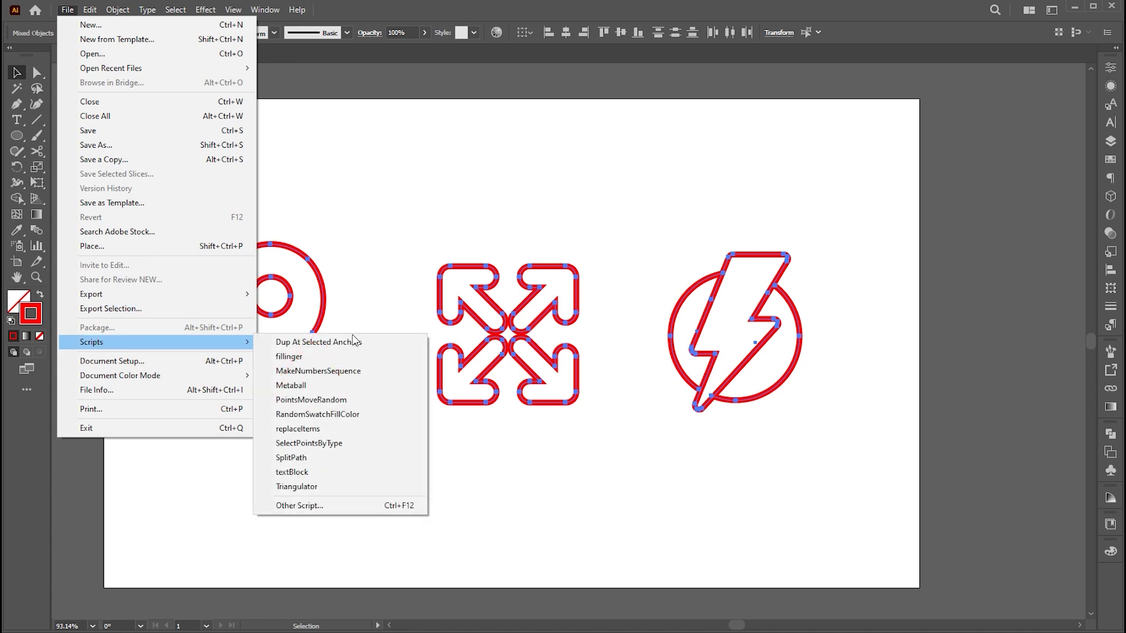
left_click(295, 444)
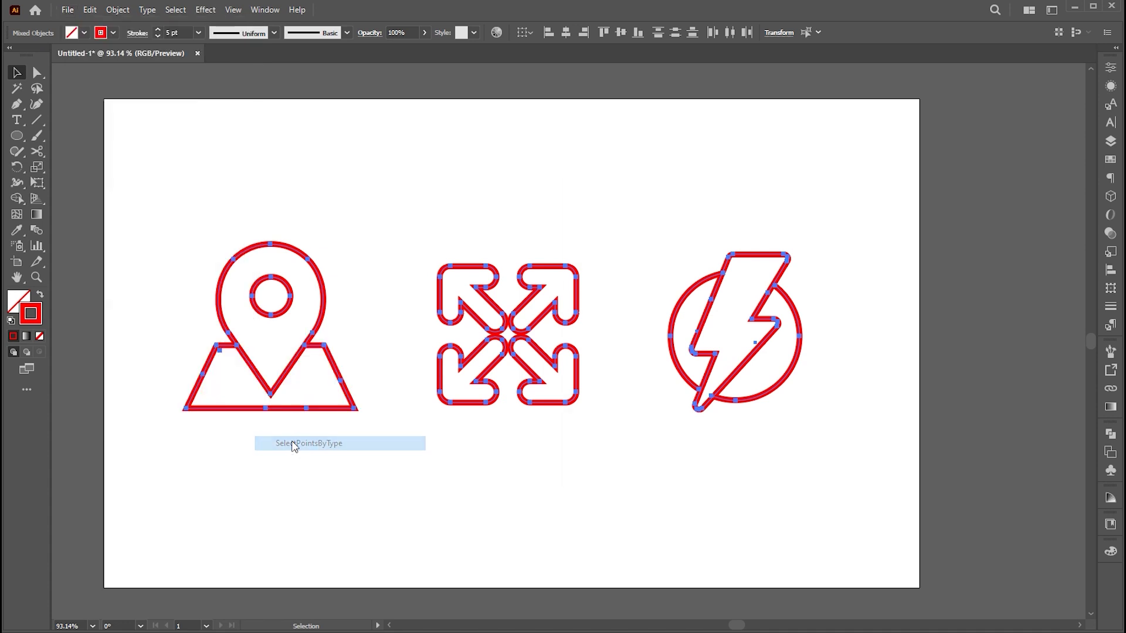
left_click_drag(634, 144, 925, 140)
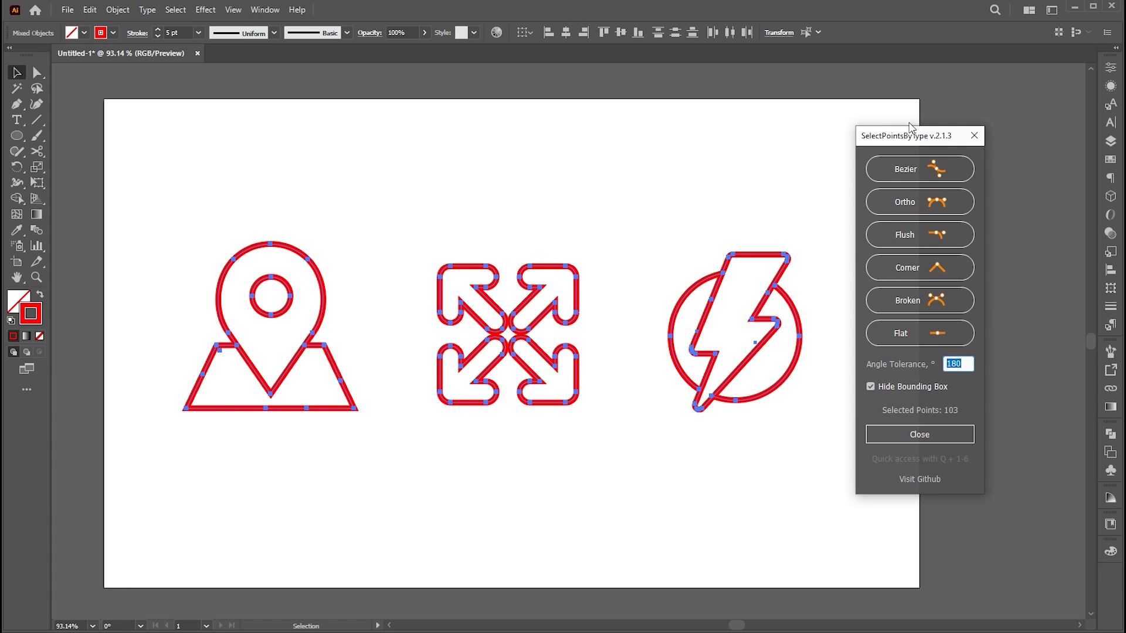
Select the icons' Bezier, Ortho, Flush and Corner points, one type at a time
left_click(926, 171)
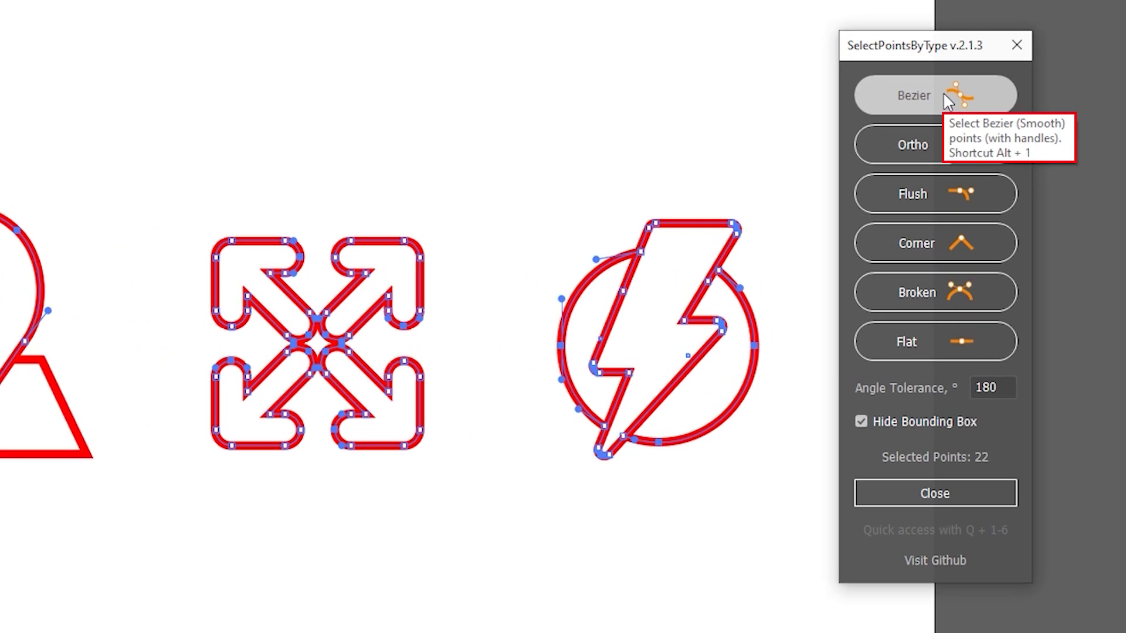
left_click(910, 153)
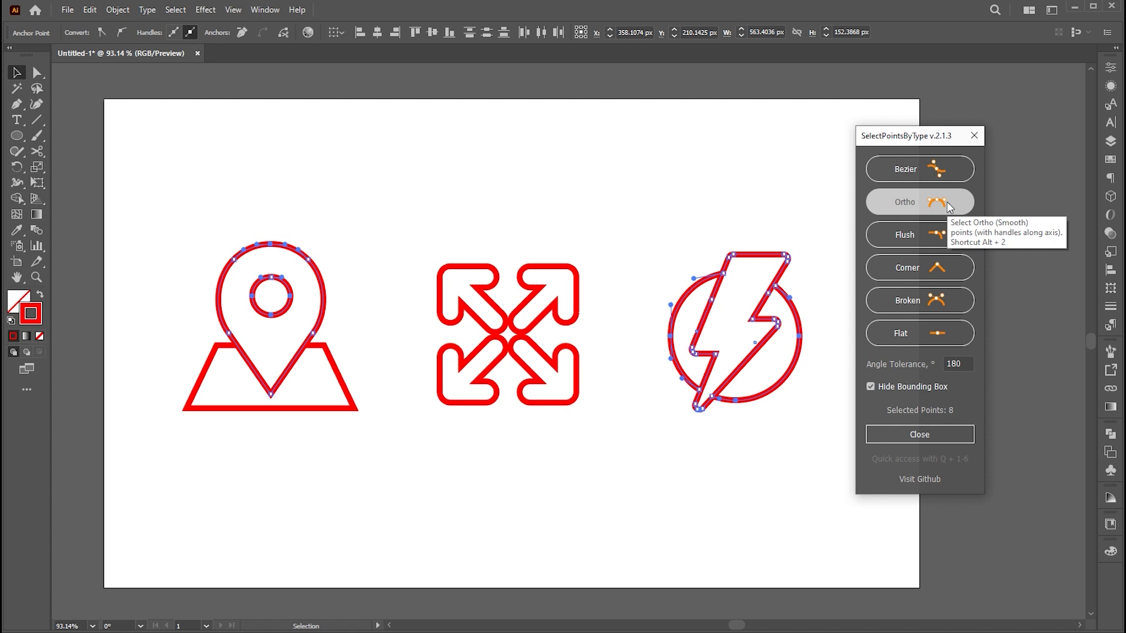
left_click(945, 234)
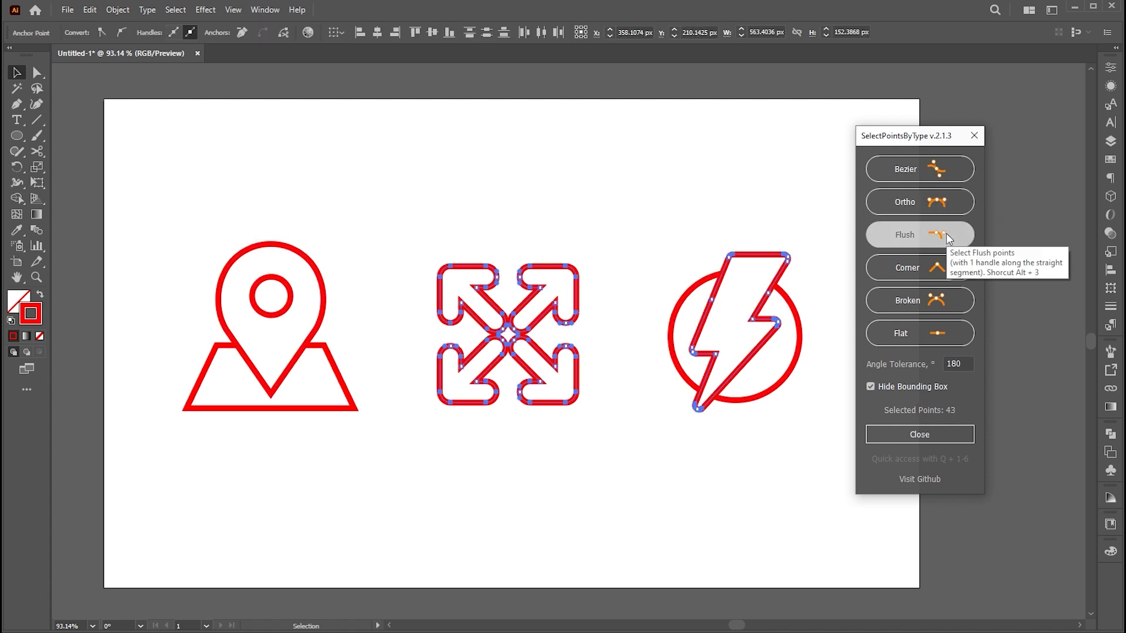
left_click(934, 267)
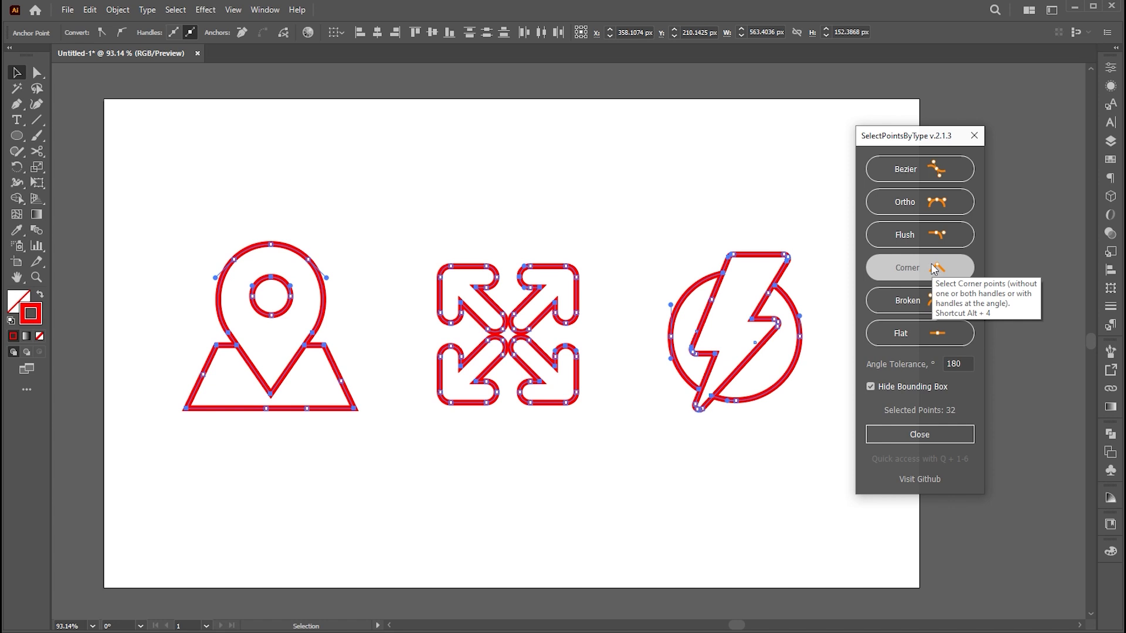
Select the icons' Broken points and their Flat points separately, clear the point selection, and close the script
left_click(929, 300)
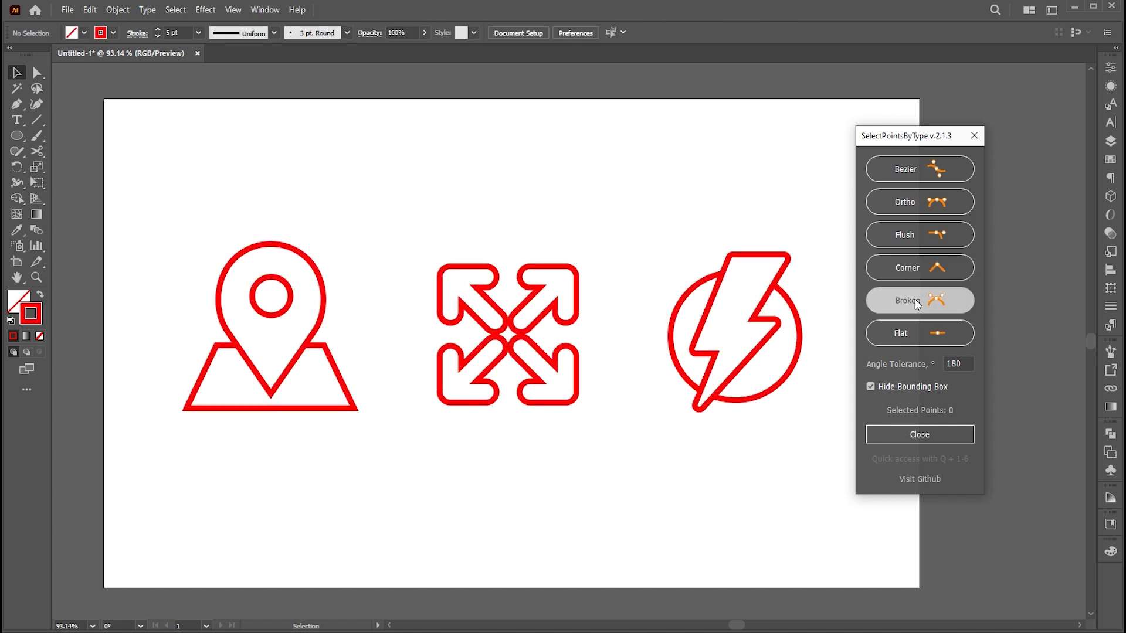
left_click(929, 339)
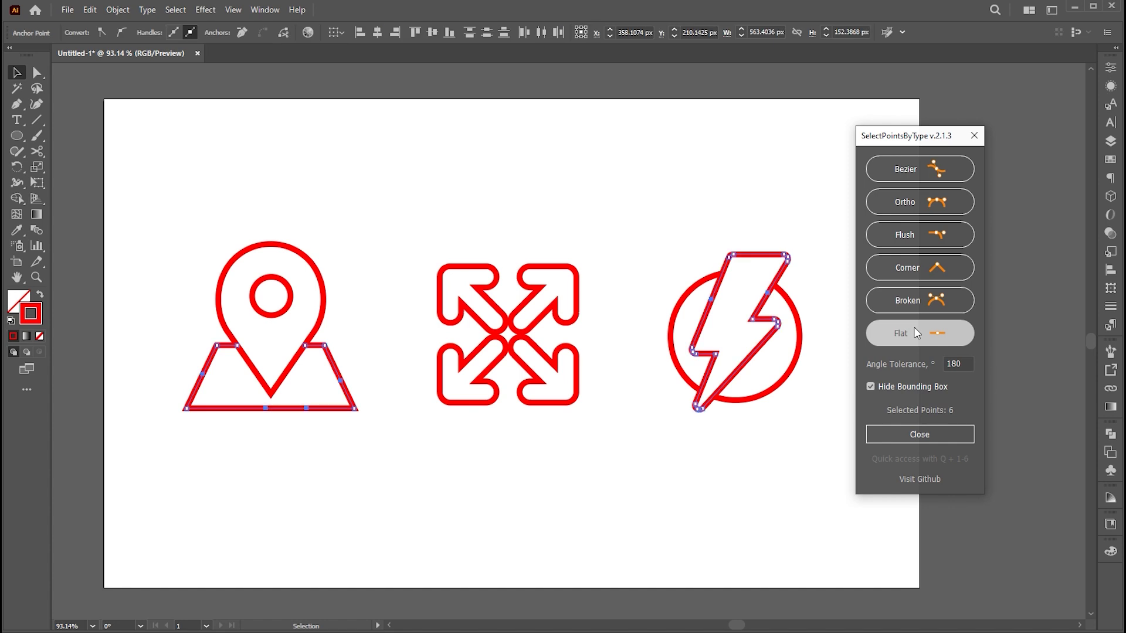
left_click(914, 329)
left_click(955, 363)
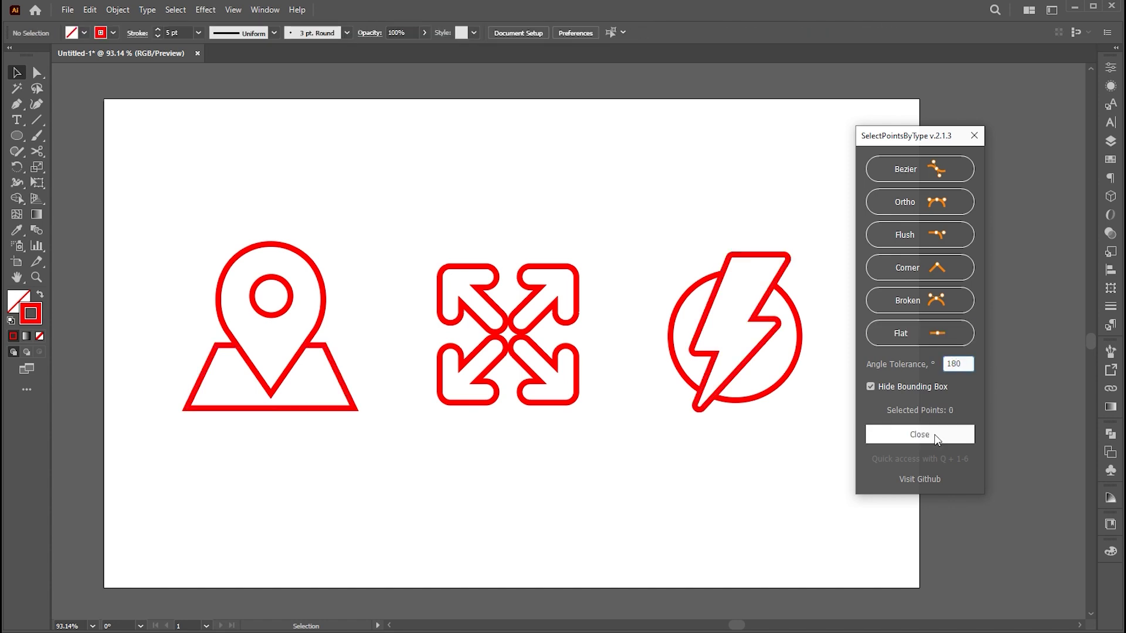
left_click(934, 436)
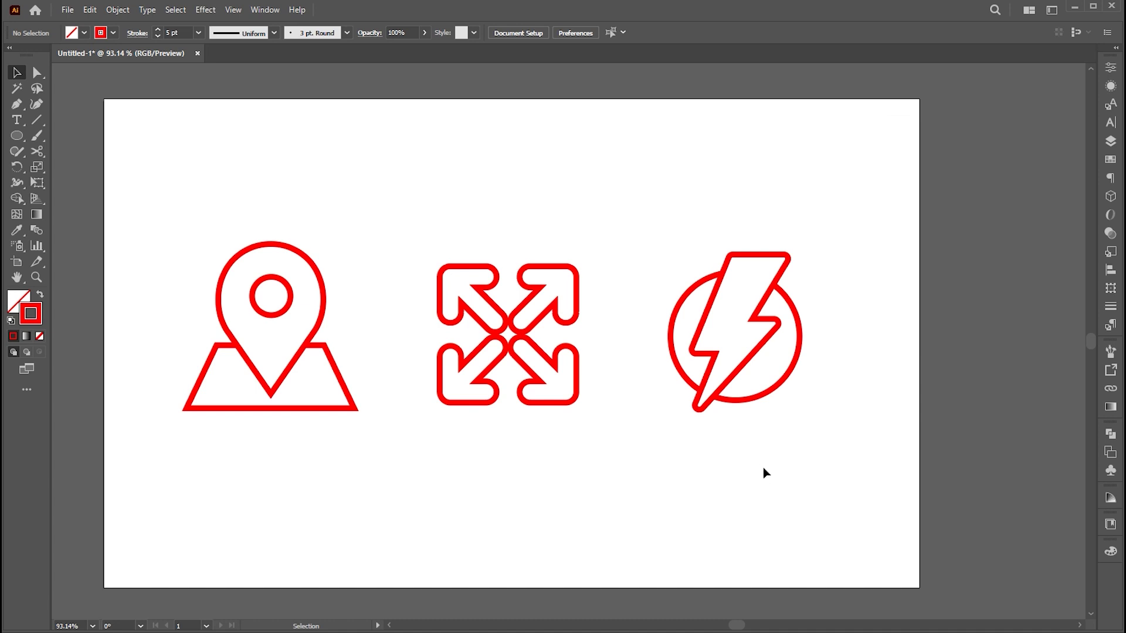